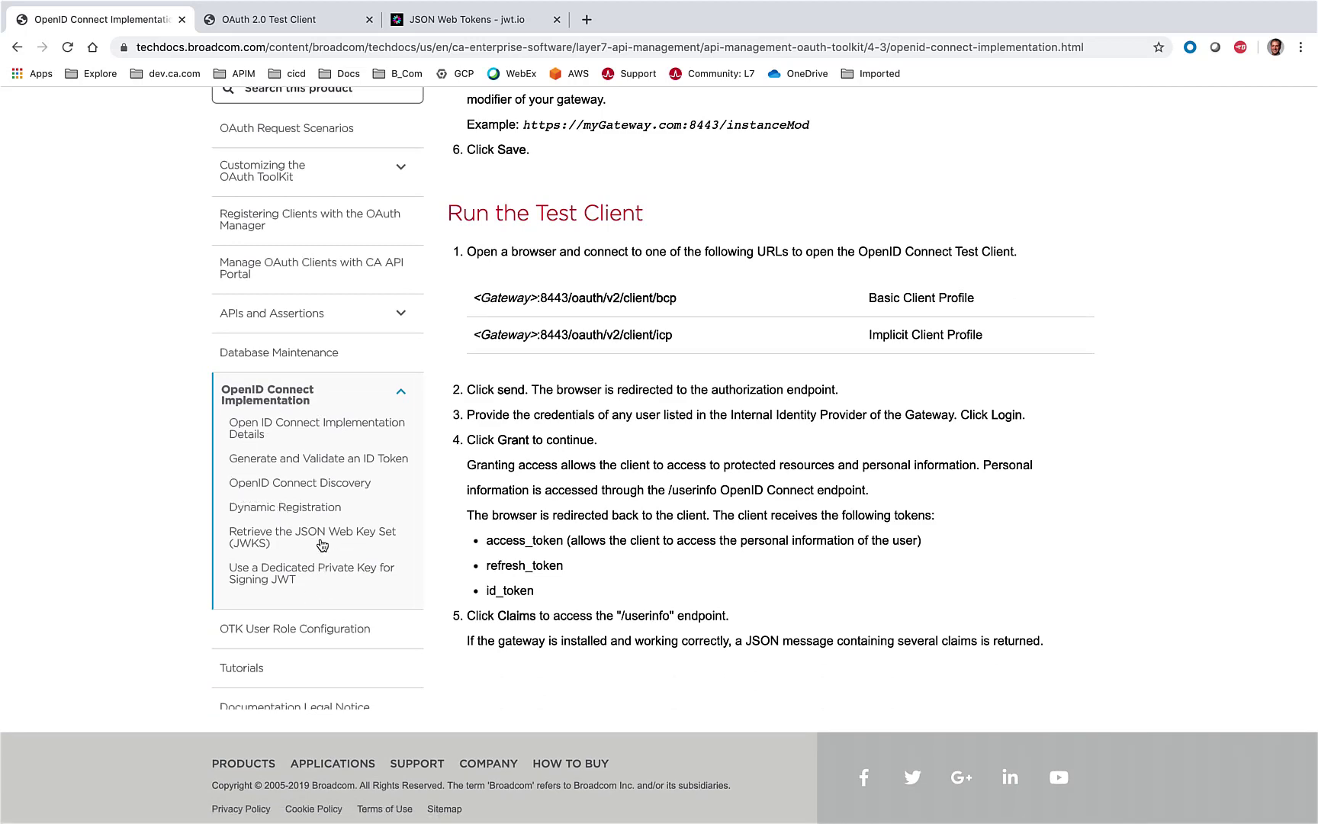
# Step: Open the documentation page on using a dedicated private key for signing JWT and review its private key, JWK and key ID procedures
pyautogui.click(352, 571)
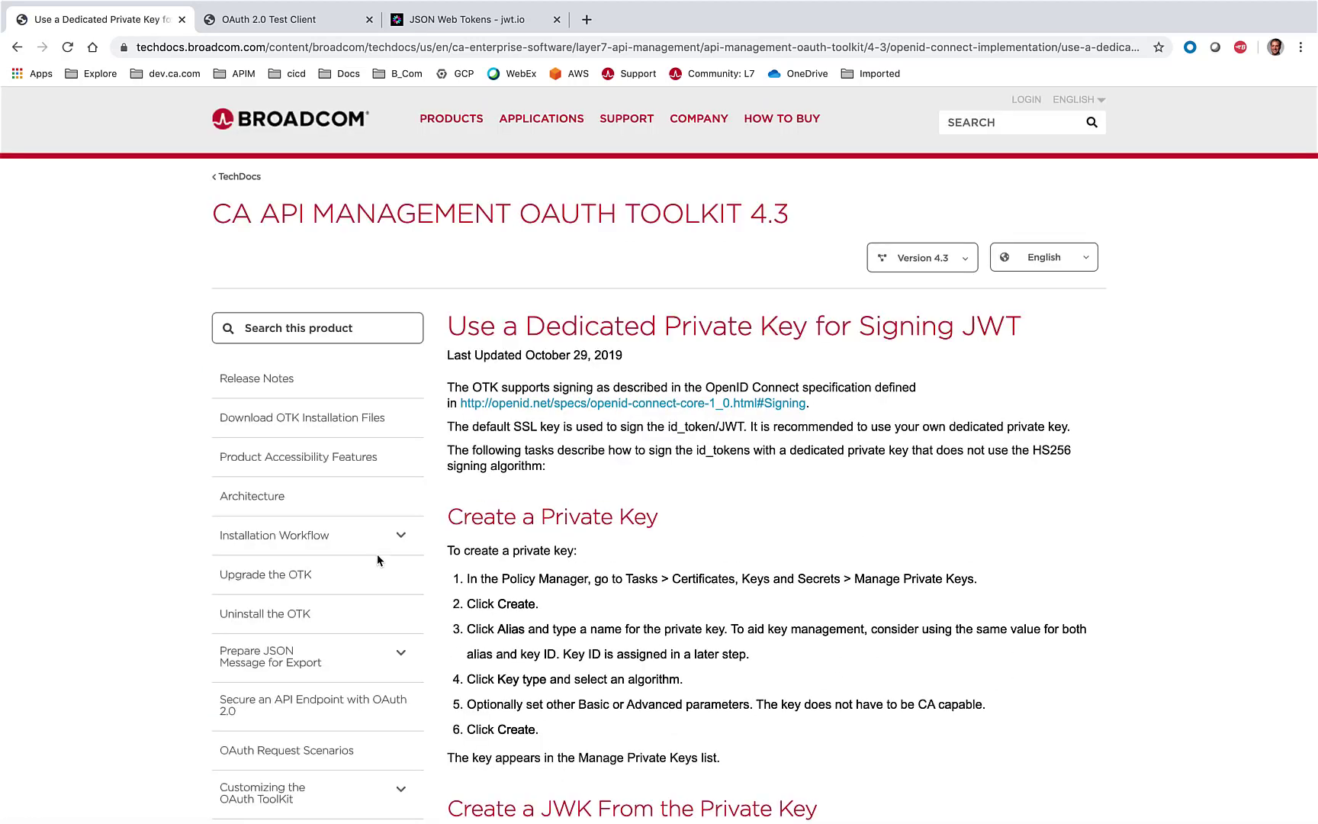
pyautogui.scroll(-5, 638, 534)
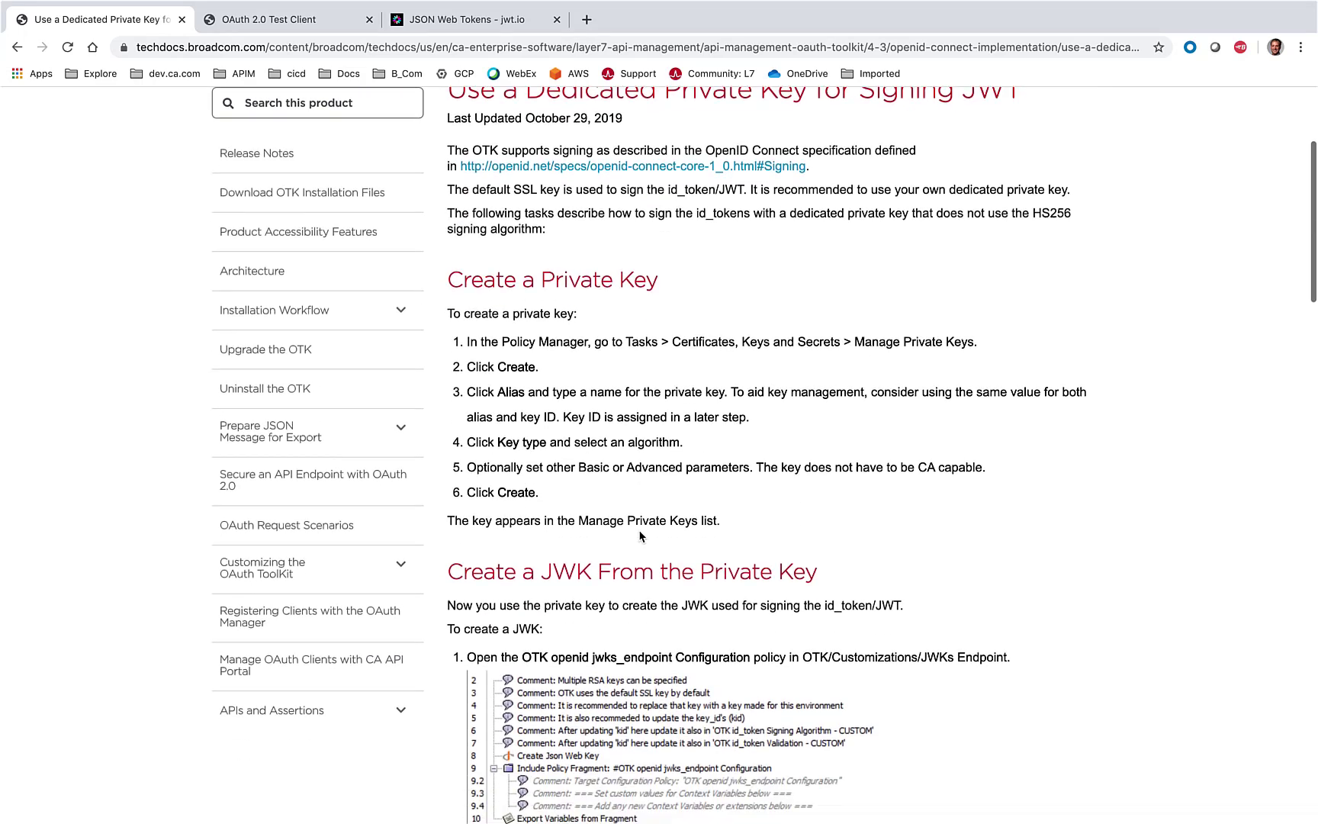
pyautogui.scroll(-2, 639, 529)
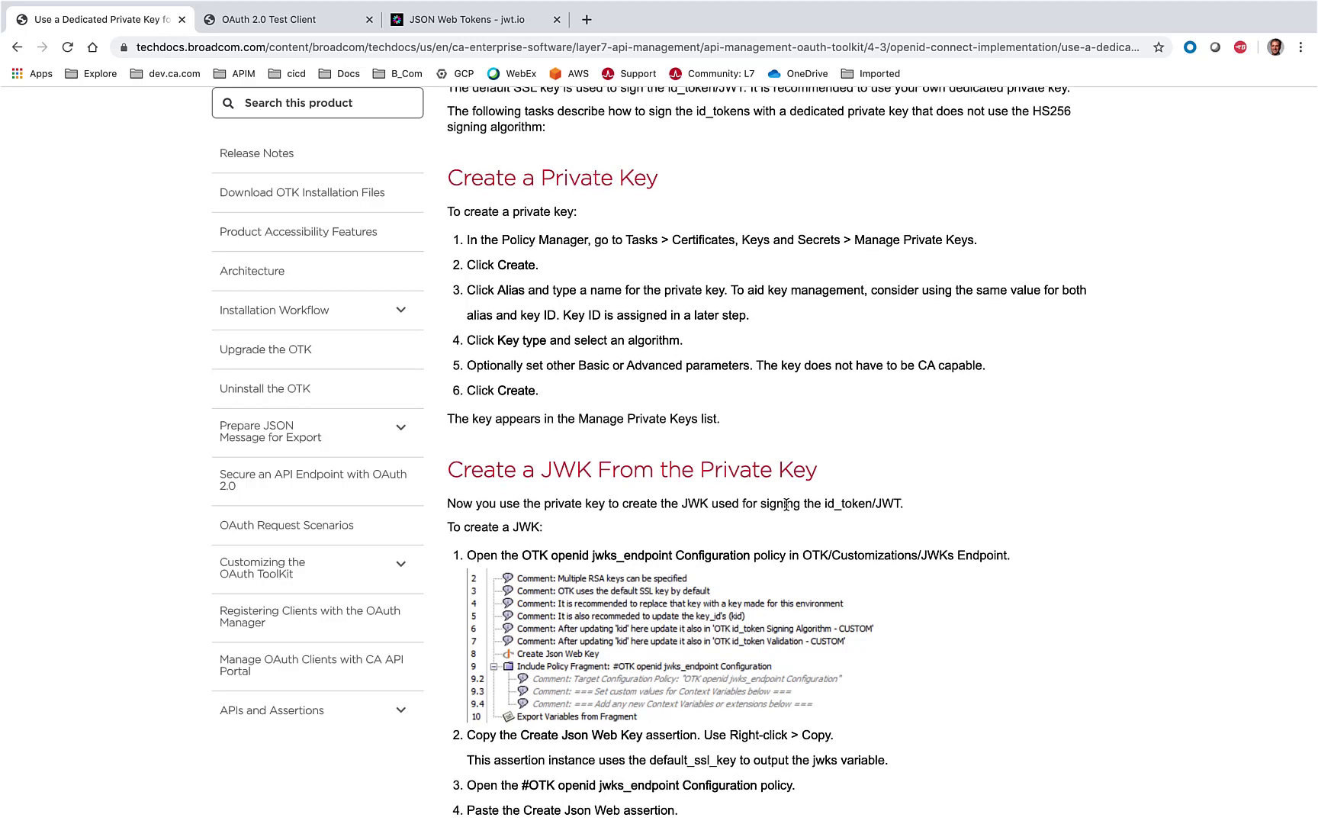
pyautogui.scroll(-2, 788, 533)
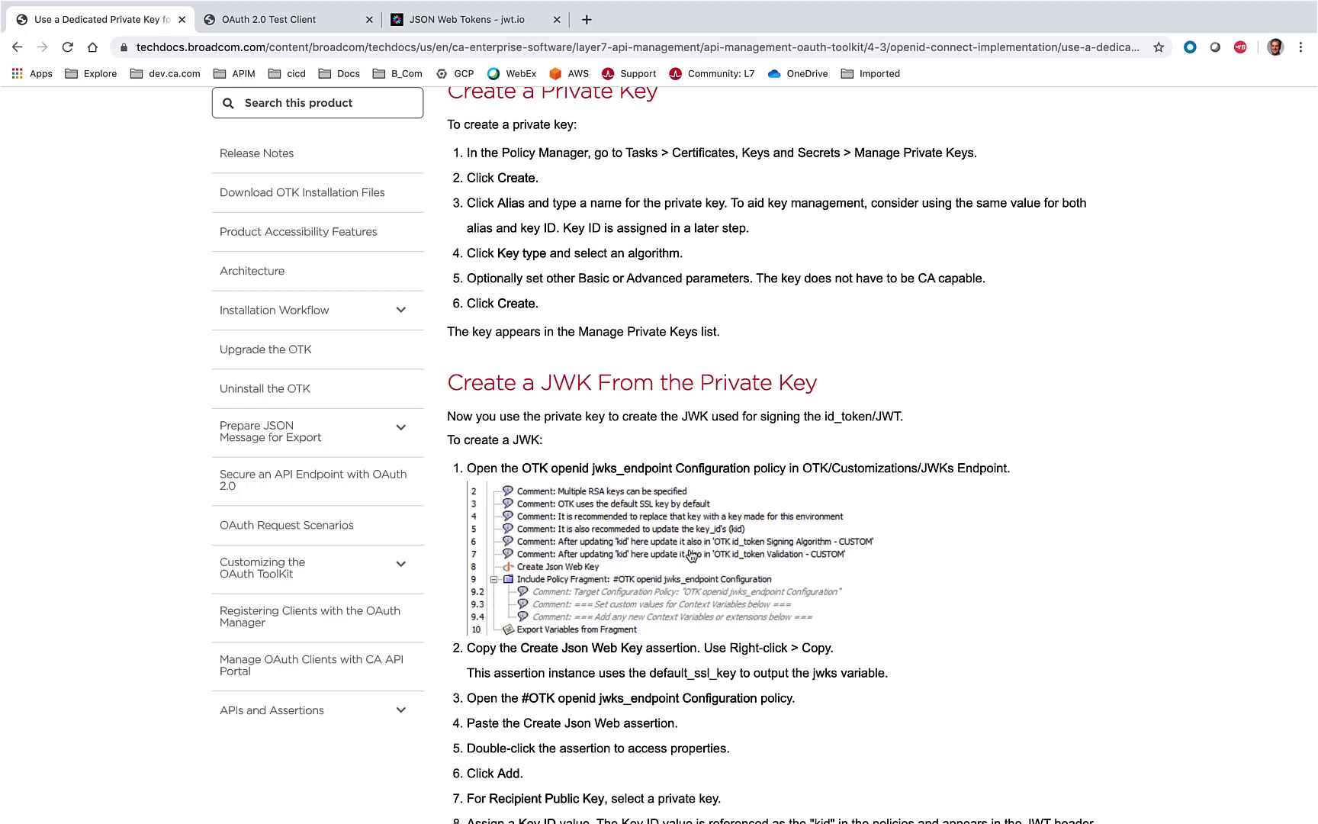
pyautogui.scroll(-8, 723, 552)
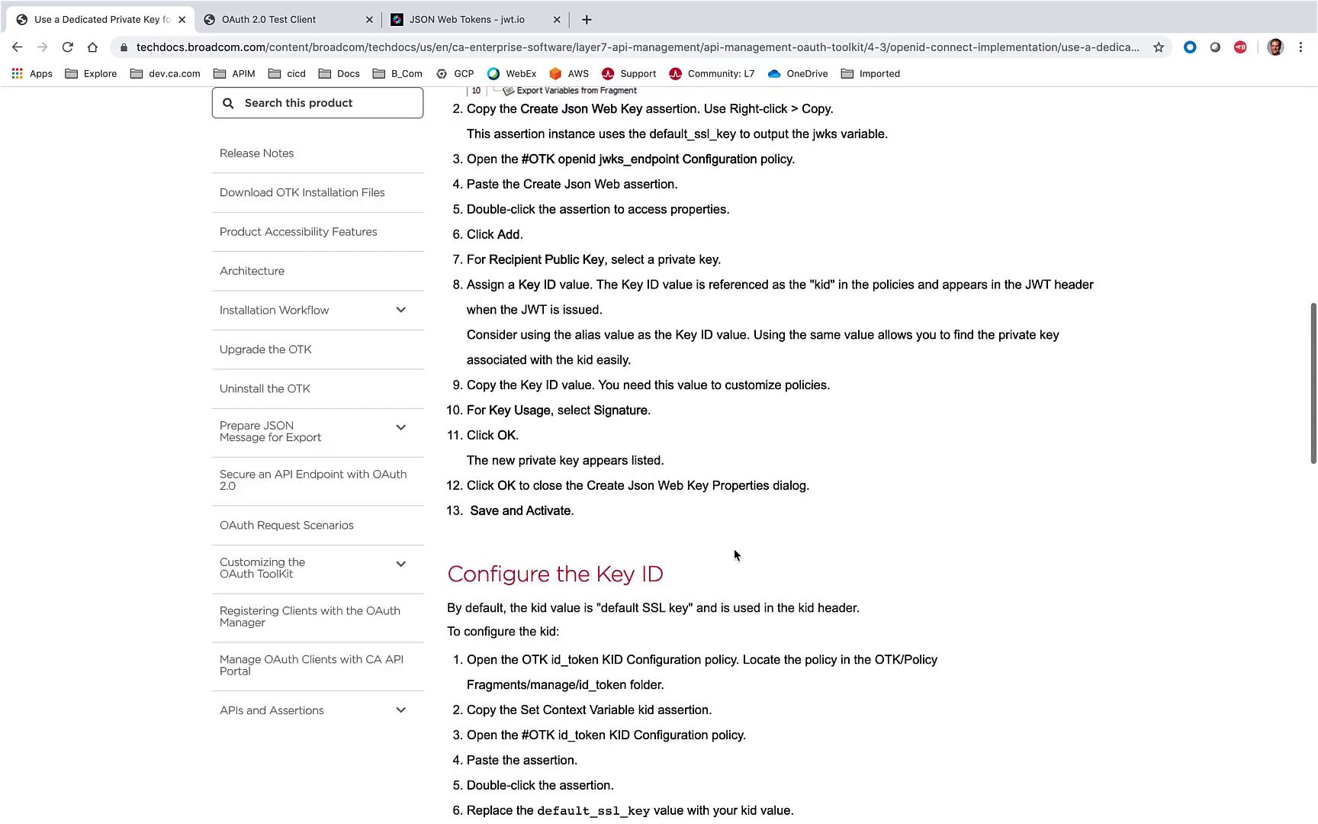
pyautogui.scroll(-9, 735, 550)
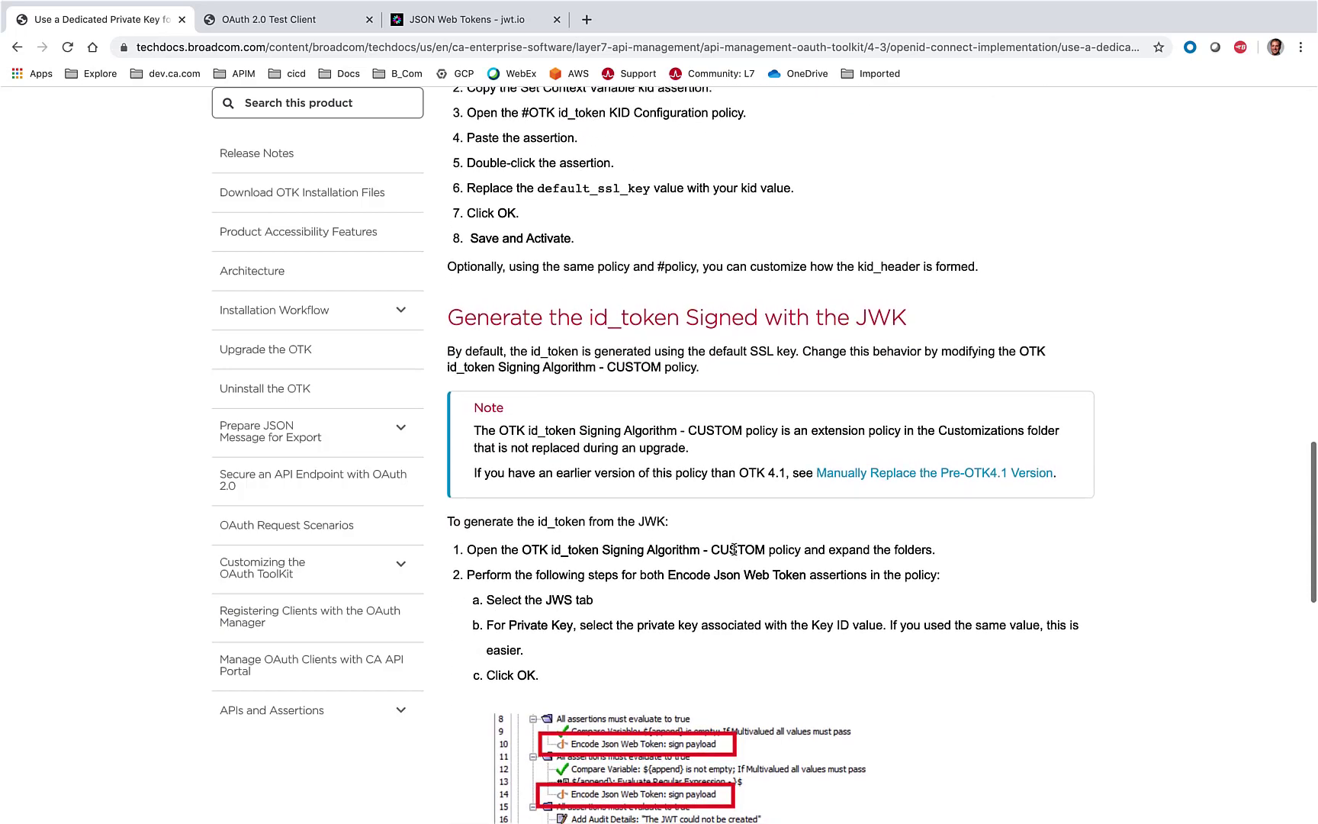
pyautogui.scroll(-2, 734, 550)
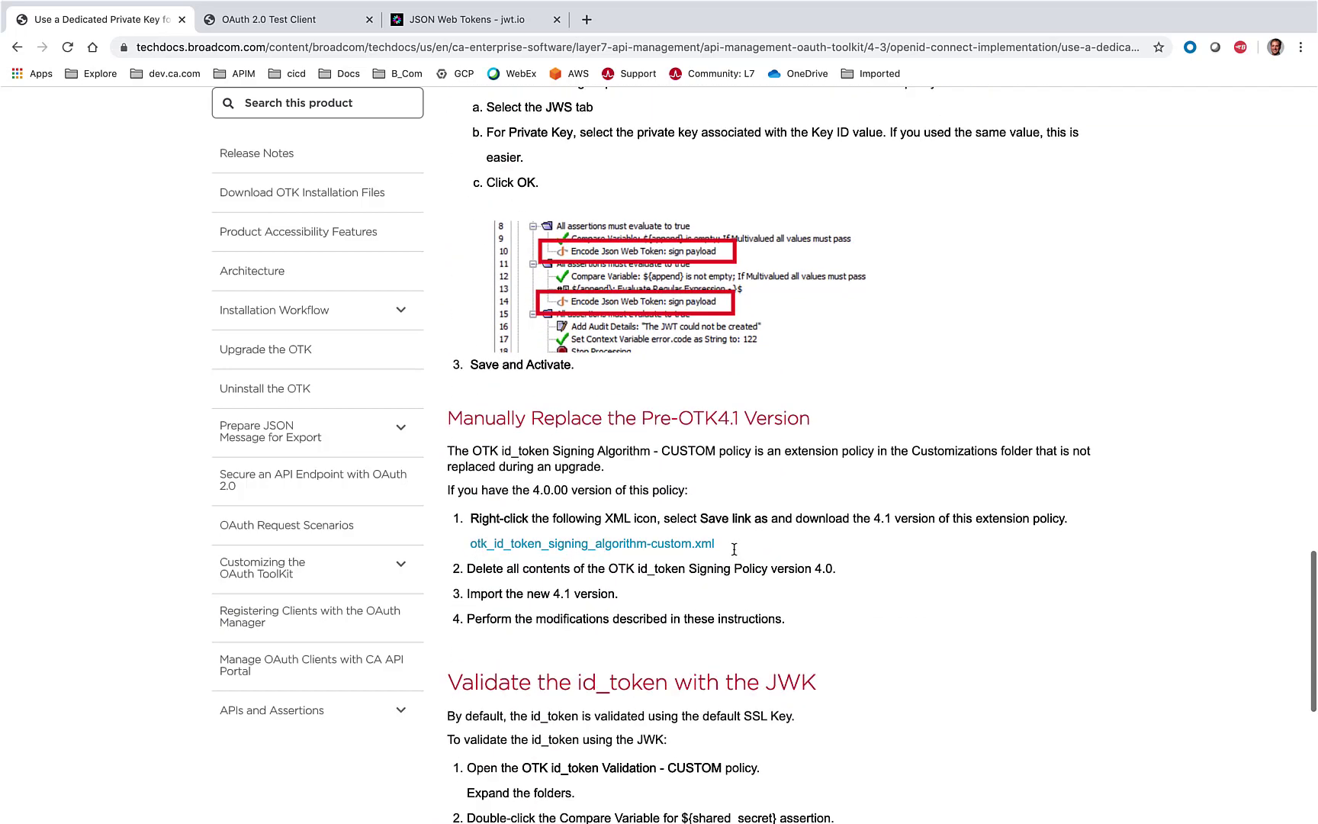
pyautogui.scroll(1, 734, 549)
pyautogui.scroll(20, 734, 549)
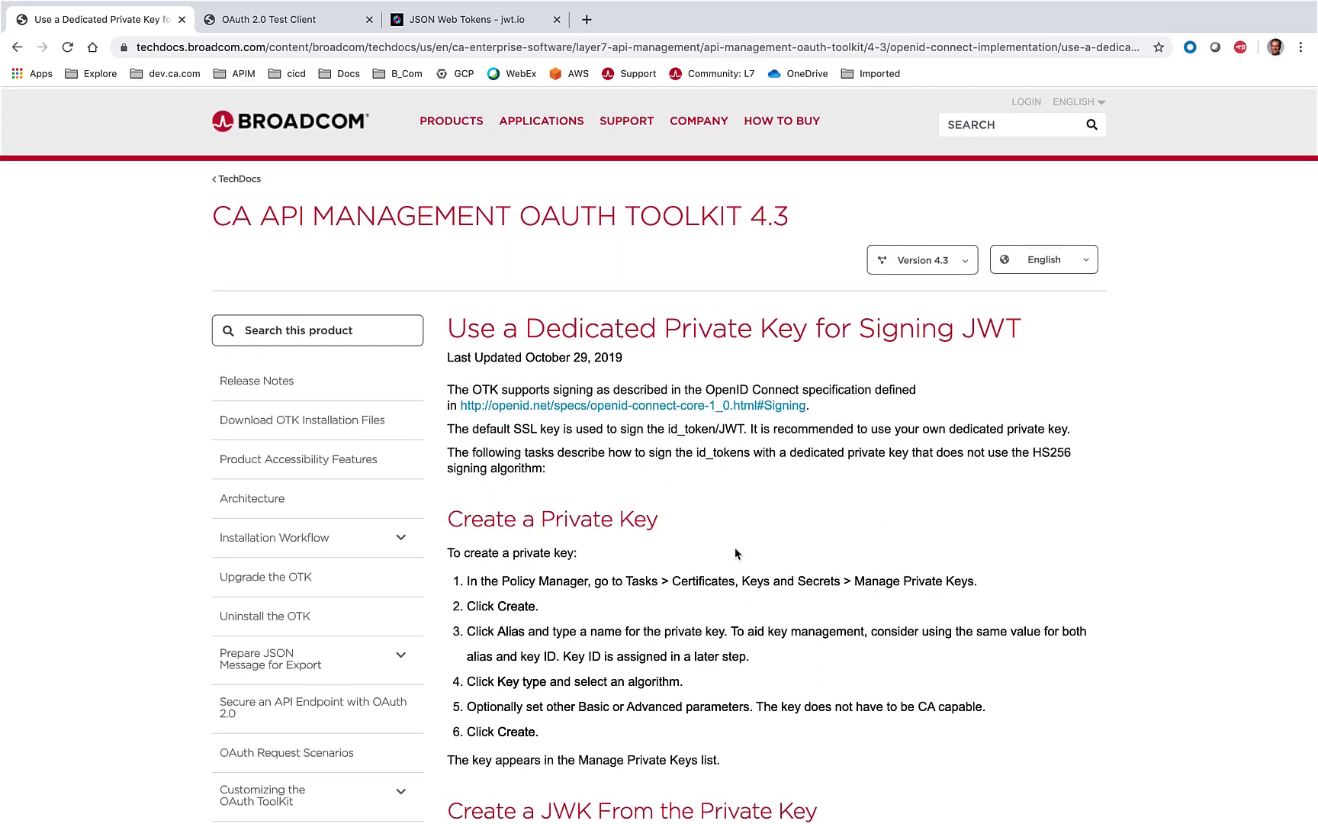
pyautogui.scroll(-5, 736, 553)
pyautogui.scroll(-3, 735, 552)
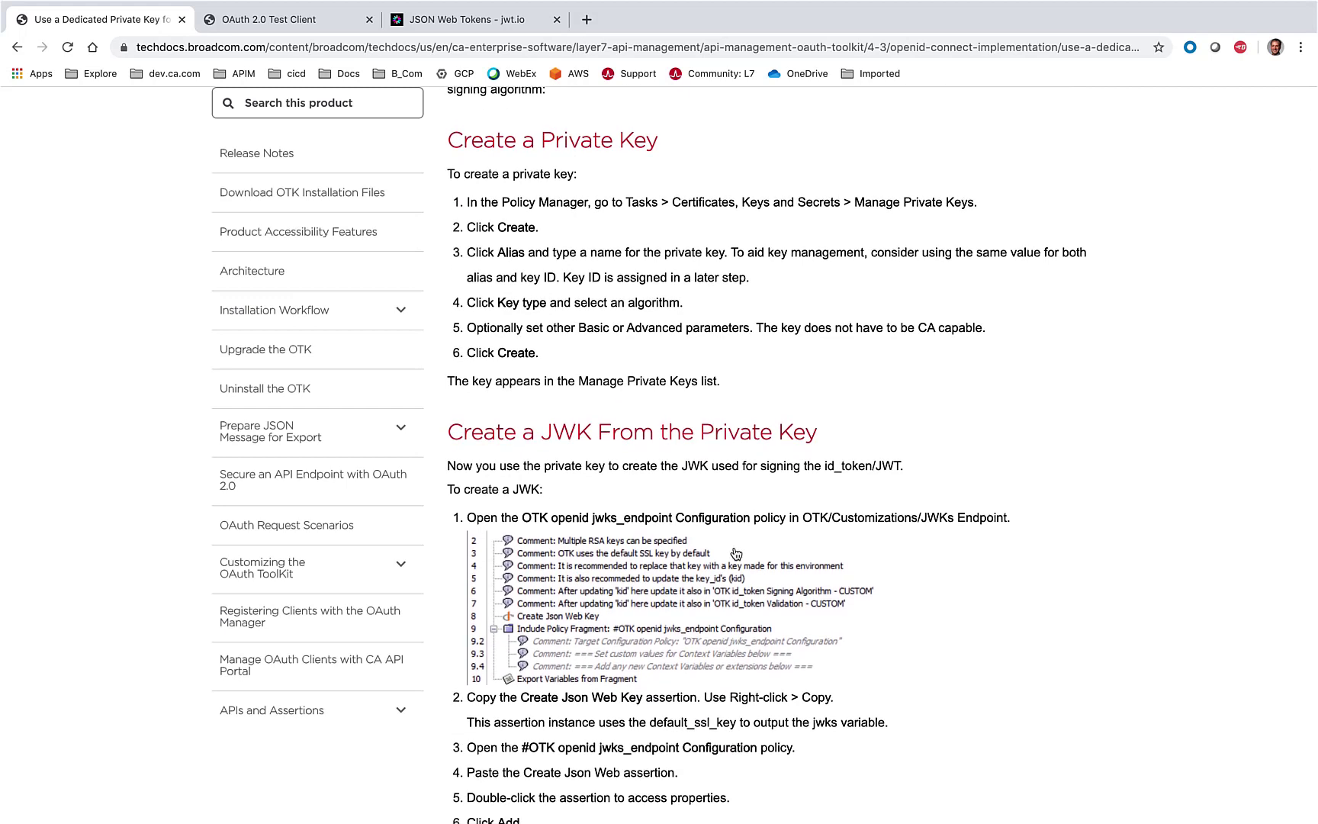
# Step: Switch to Policy Manager, expand the id_token and JWKs Endpoint folders under OTK Customizations, and widen the window
pyautogui.press('super+Tab')
pyautogui.press('super+Tab')
pyautogui.press('super+Tab')
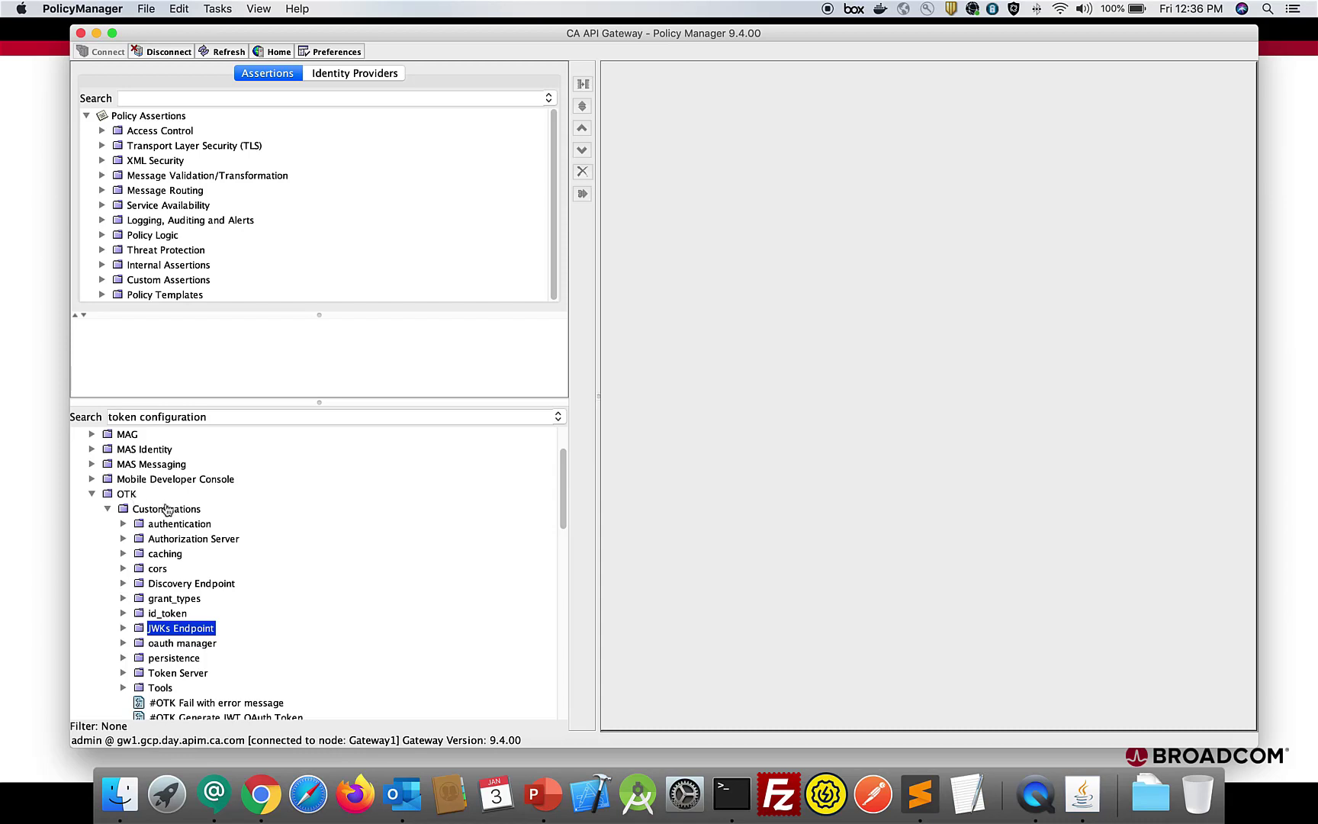
pyautogui.scroll(-1, 166, 509)
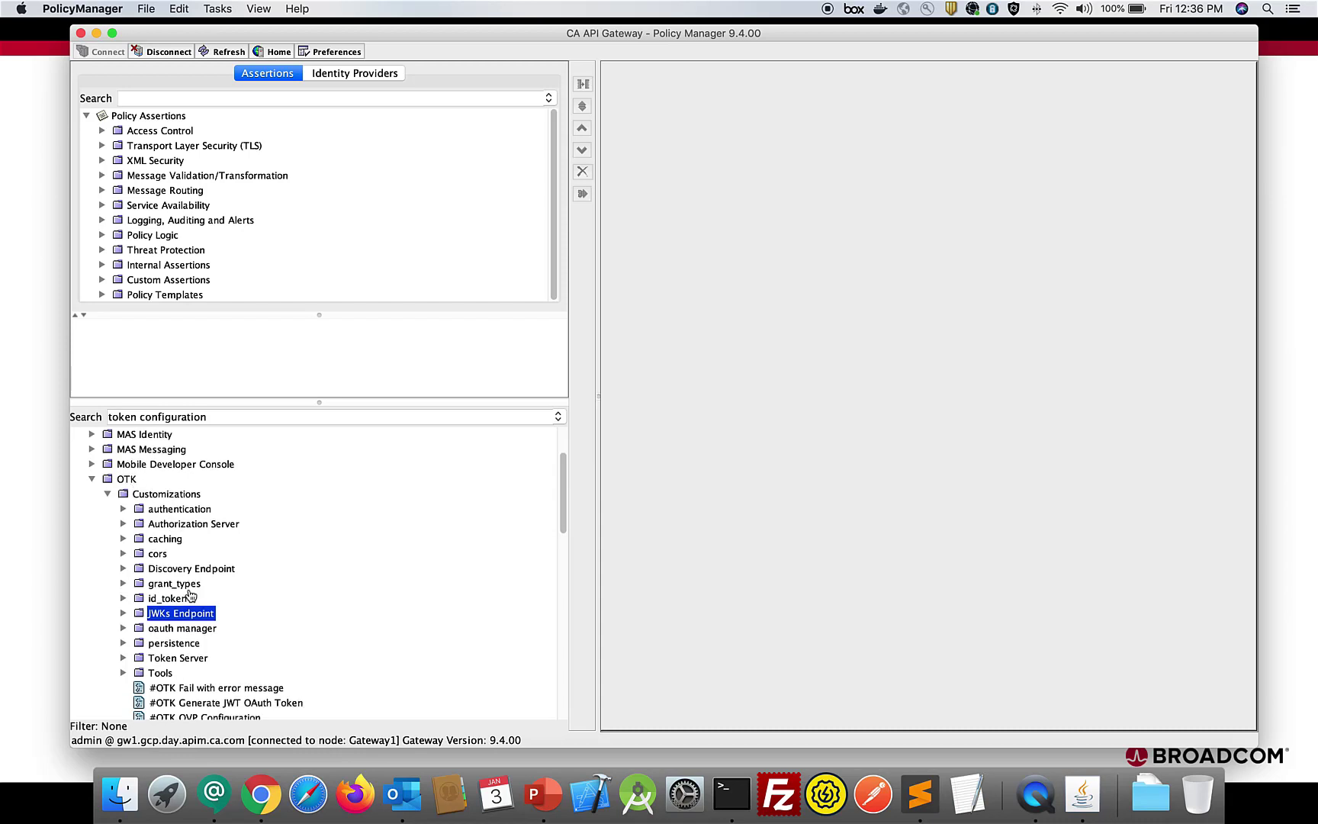
pyautogui.click(168, 600)
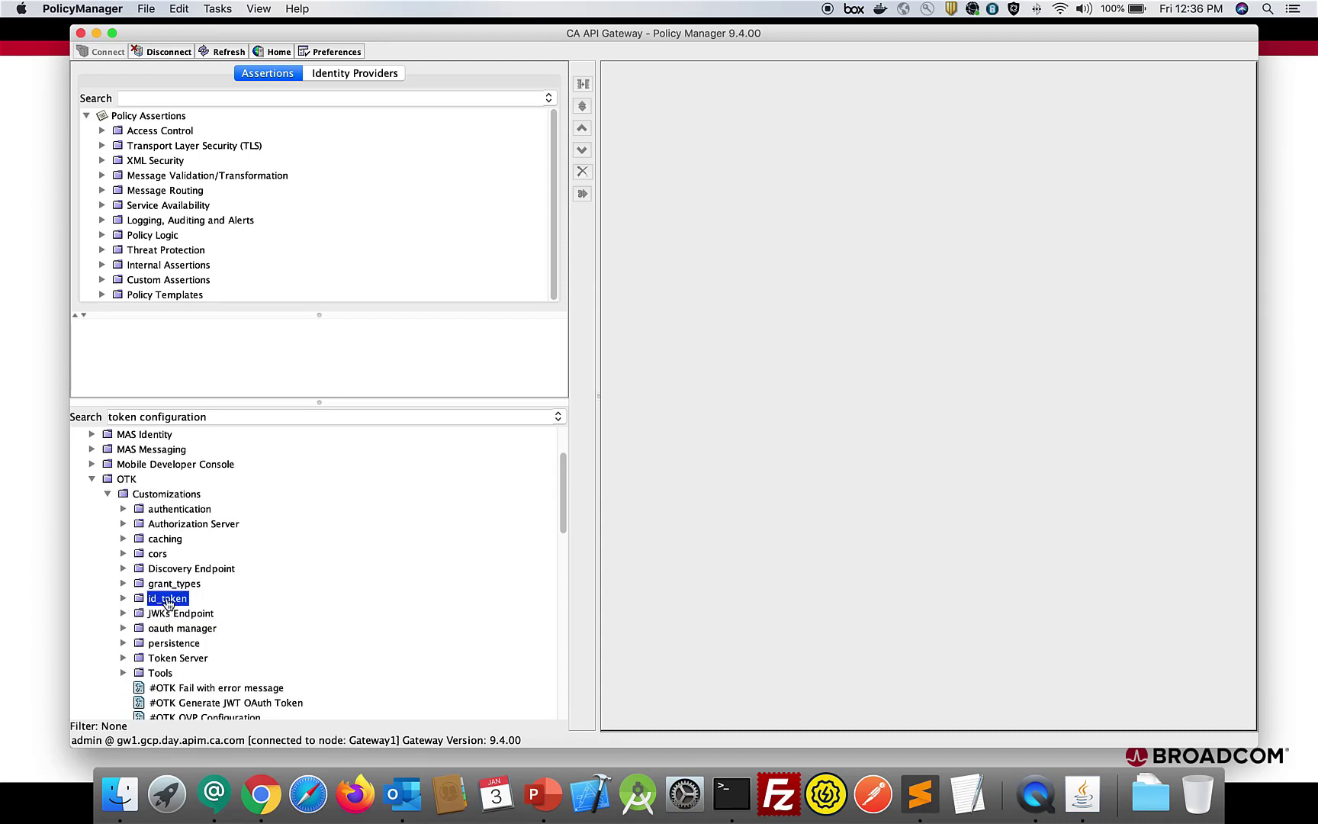
pyautogui.click(182, 618)
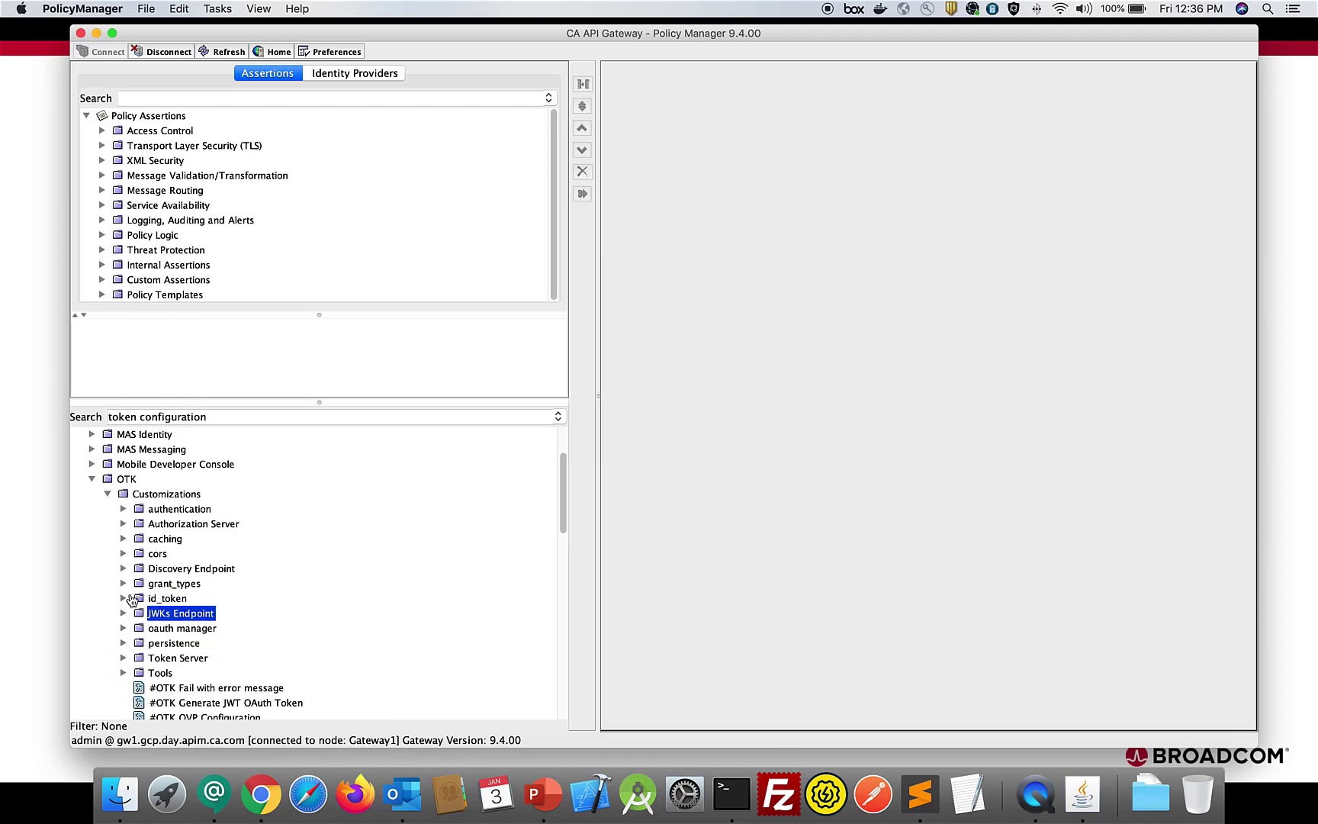
pyautogui.click(123, 599)
pyautogui.scroll(-6, 137, 634)
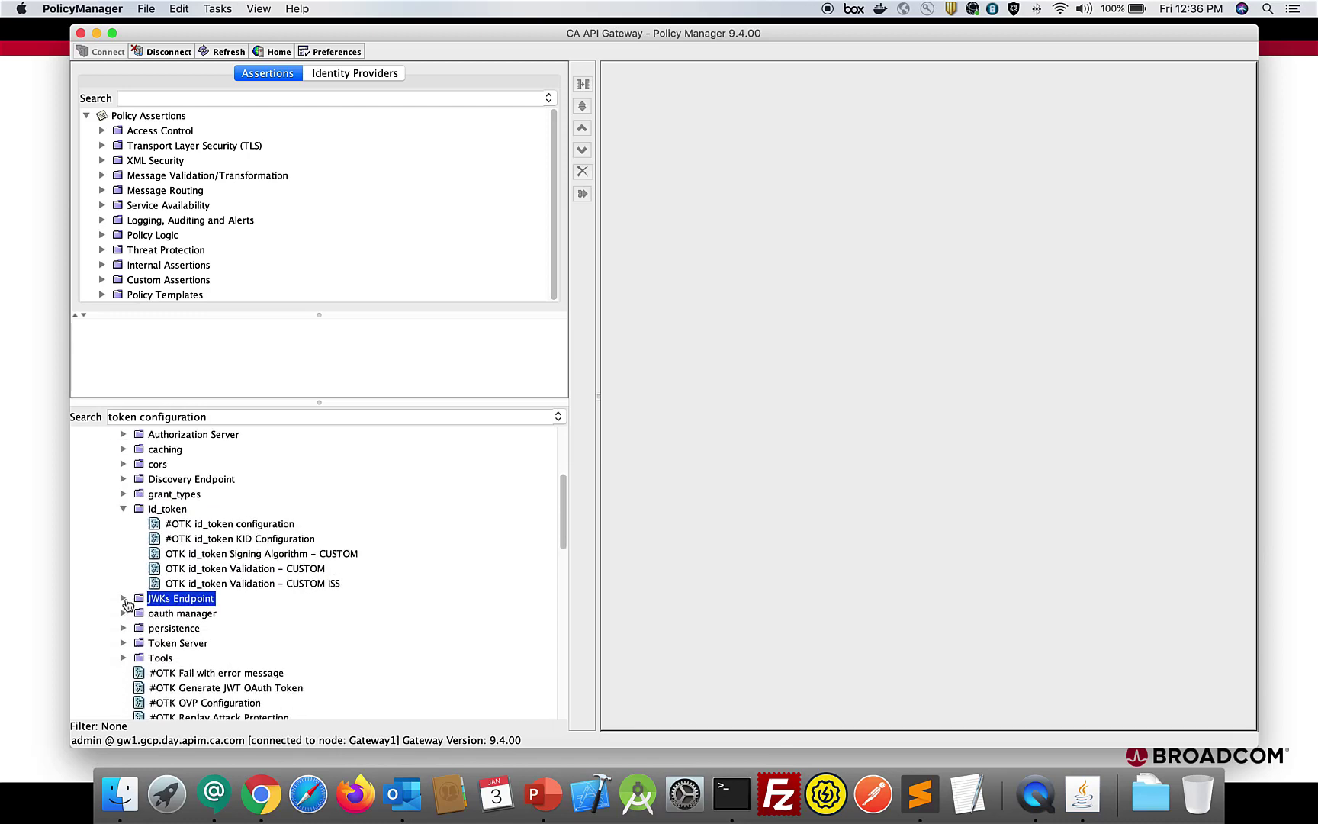
pyautogui.click(123, 598)
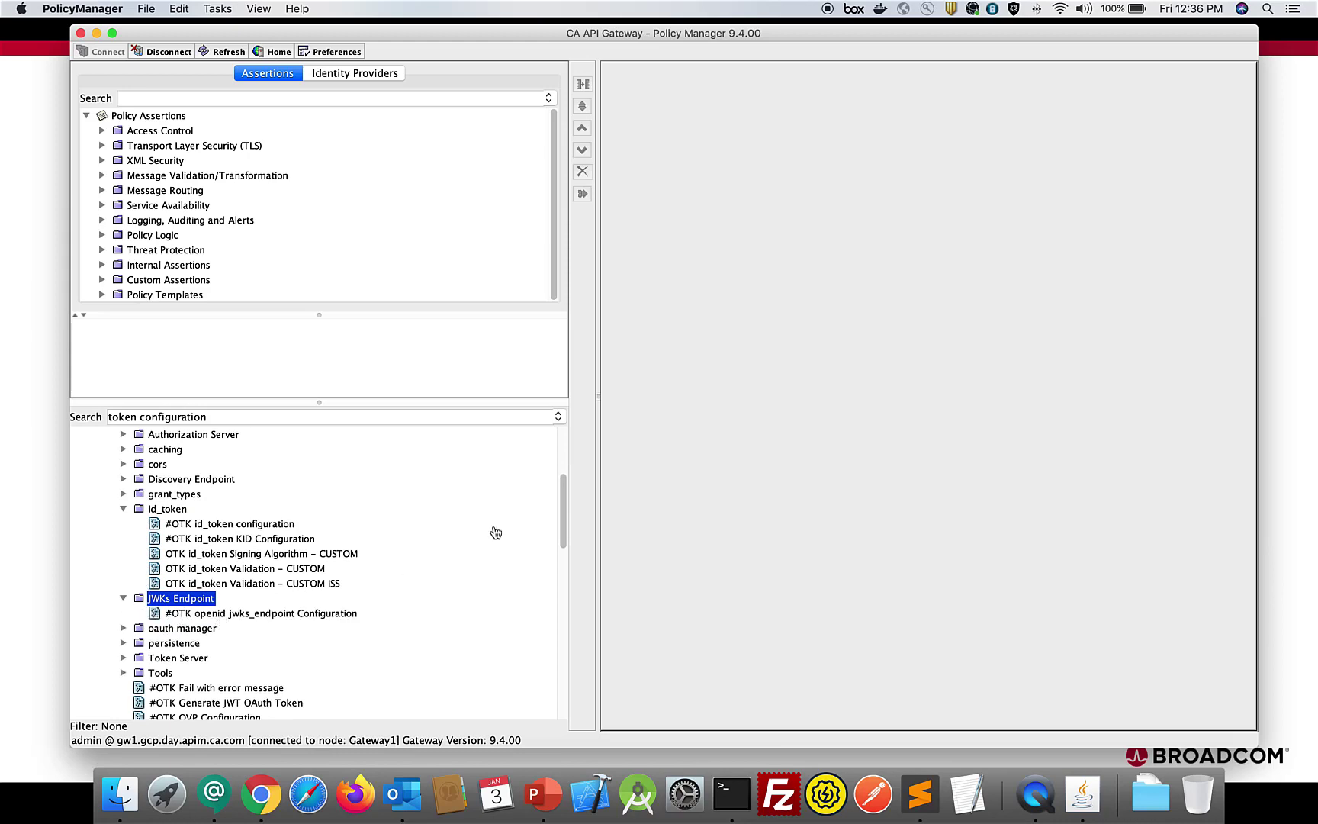
pyautogui.moveTo(514, 33); pyautogui.dragTo(452, 29)
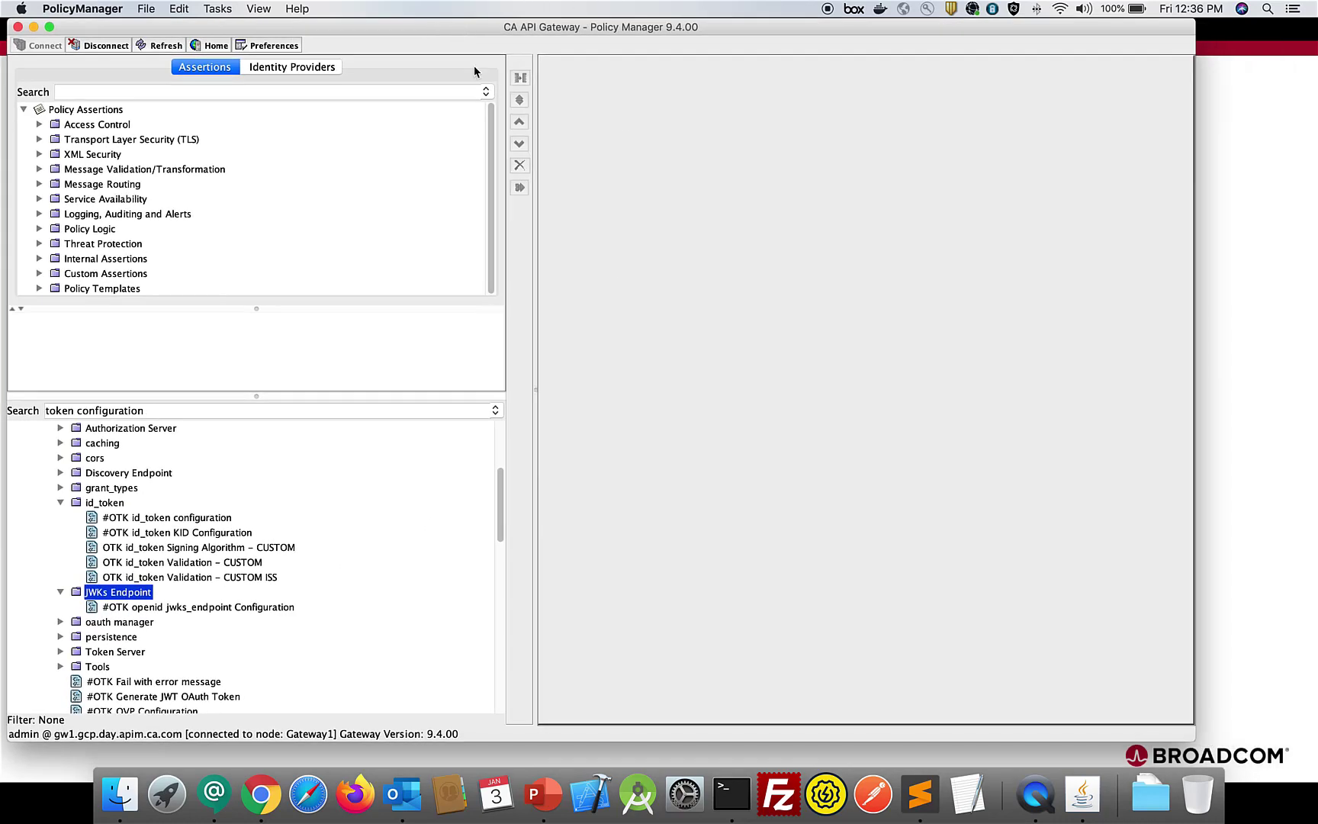
pyautogui.moveTo(1207, 753); pyautogui.dragTo(1314, 761)
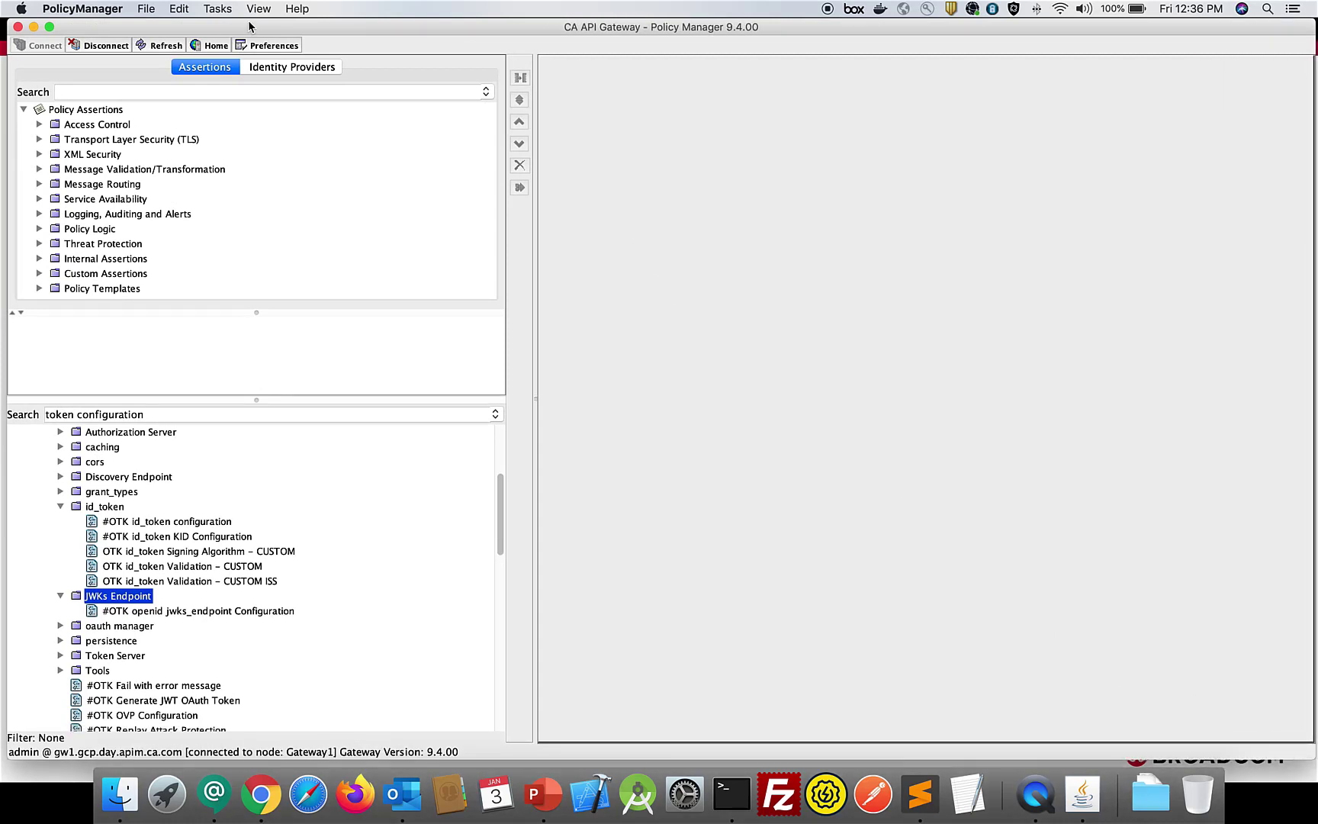
# Step: Create a gateway private key with the alias jwtsigner and close the private key manager
pyautogui.click(217, 9)
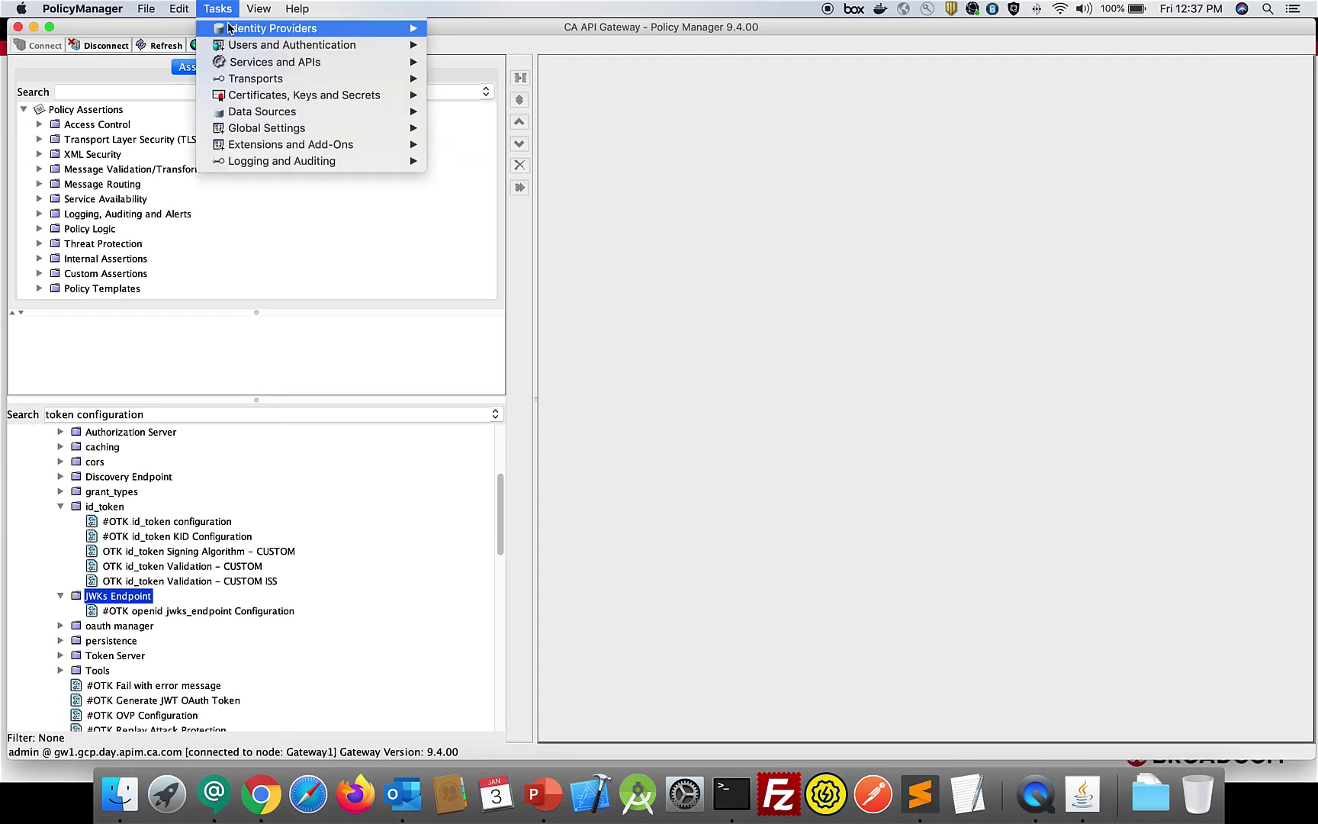
pyautogui.moveTo(259, 93)
pyautogui.click(502, 113)
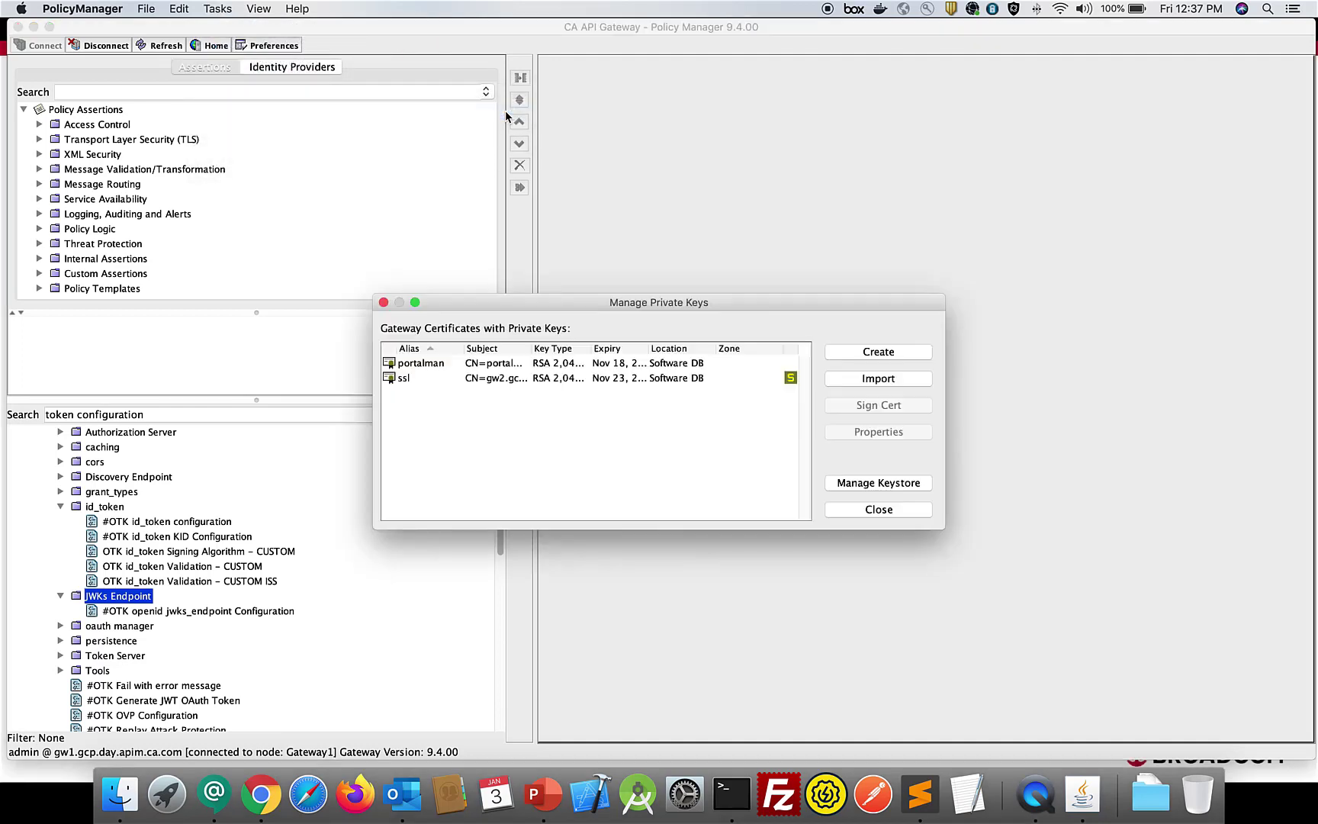
pyautogui.click(878, 355)
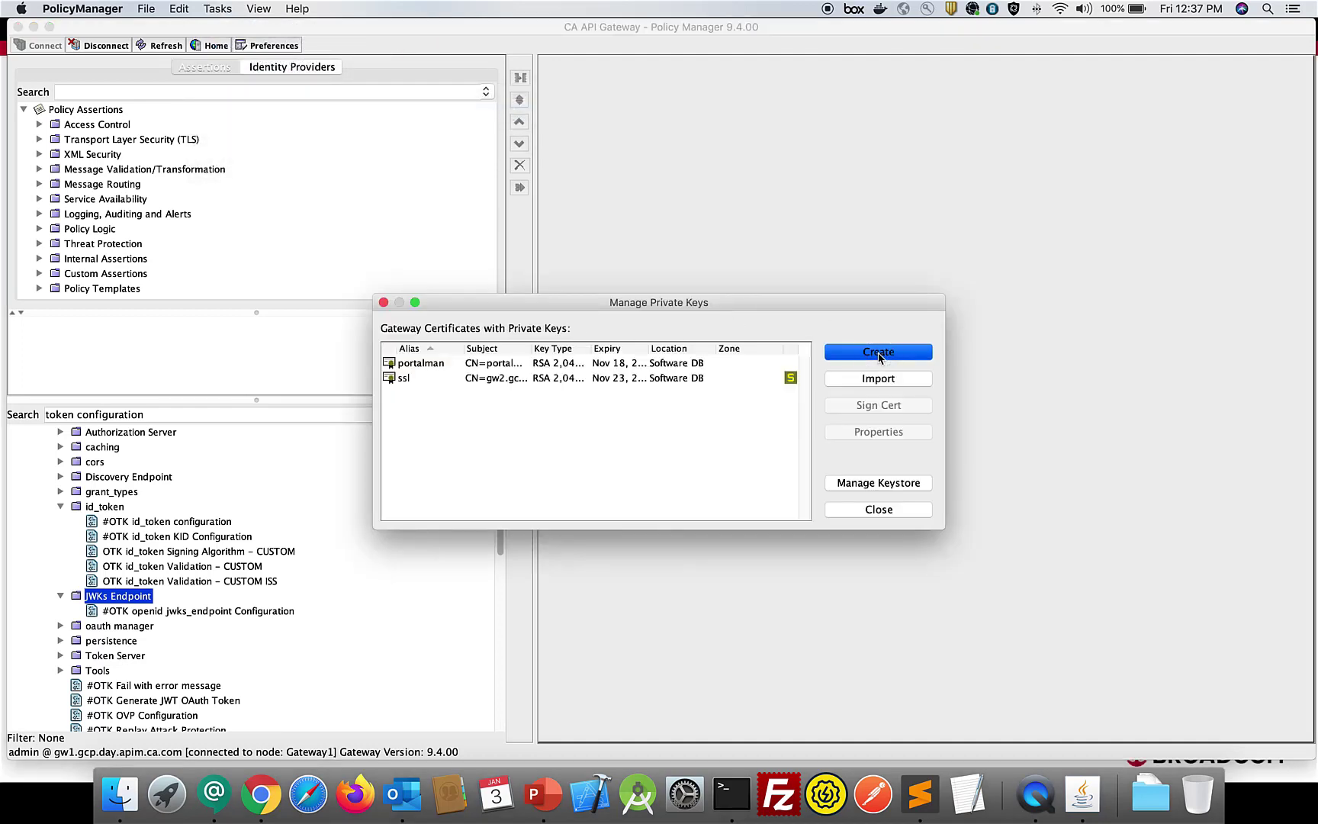
pyautogui.write('jwtsigner')
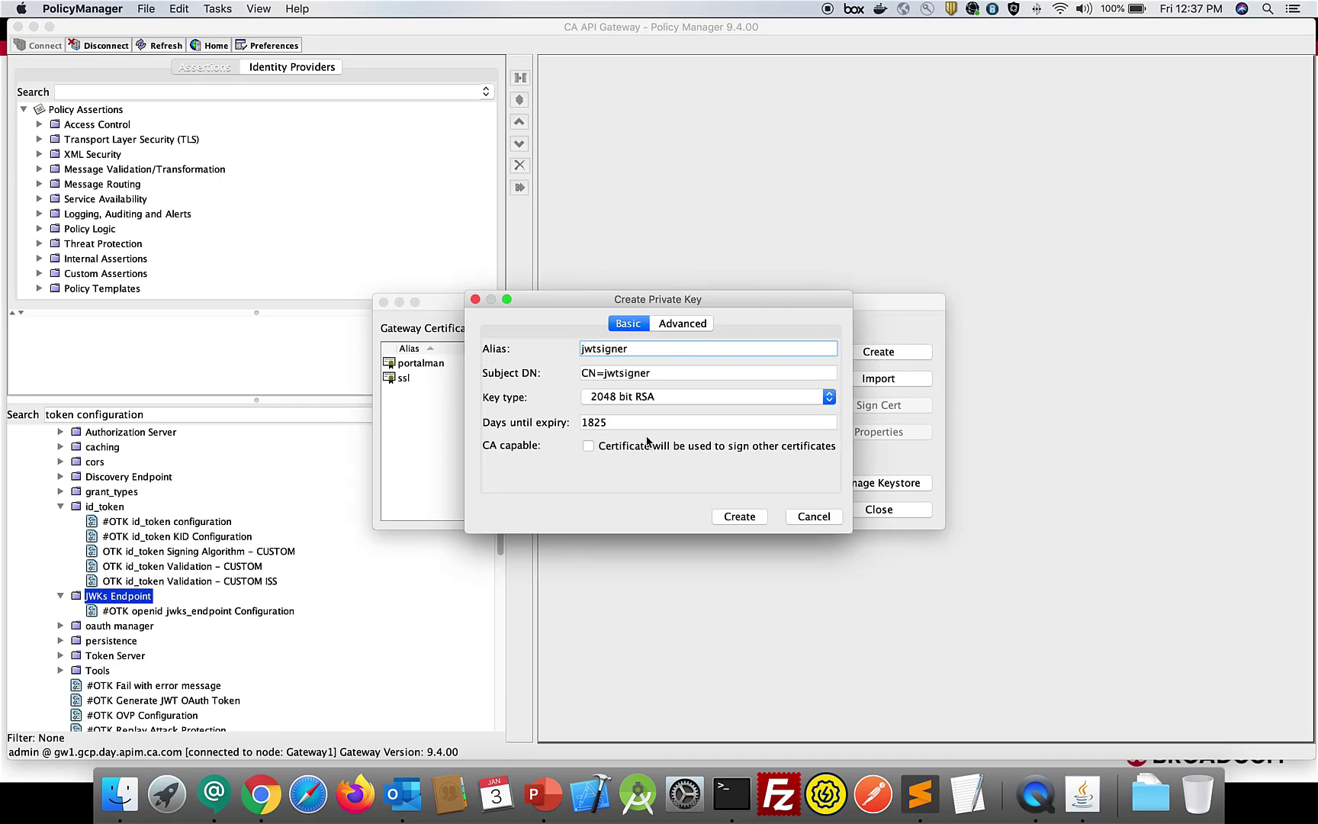
pyautogui.click(740, 517)
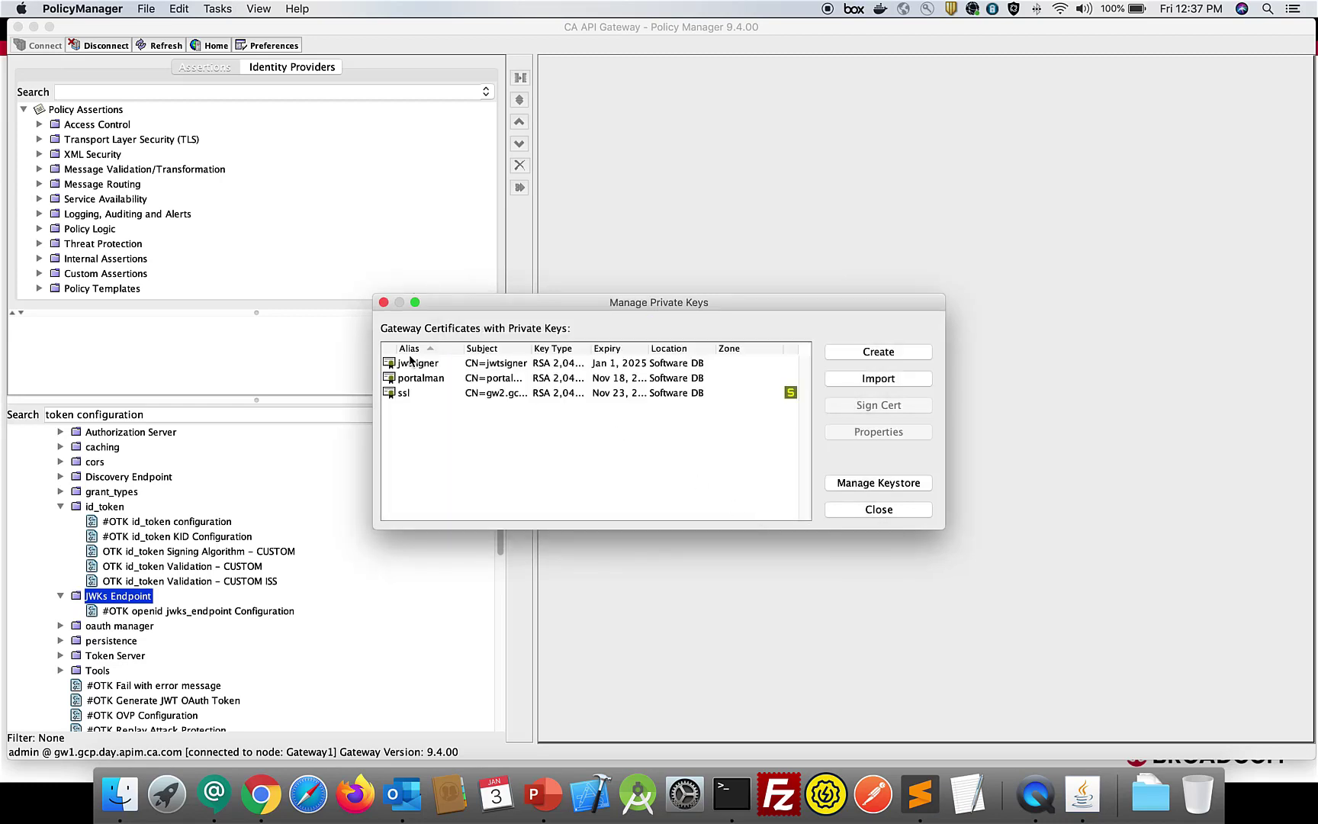
pyautogui.click(413, 364)
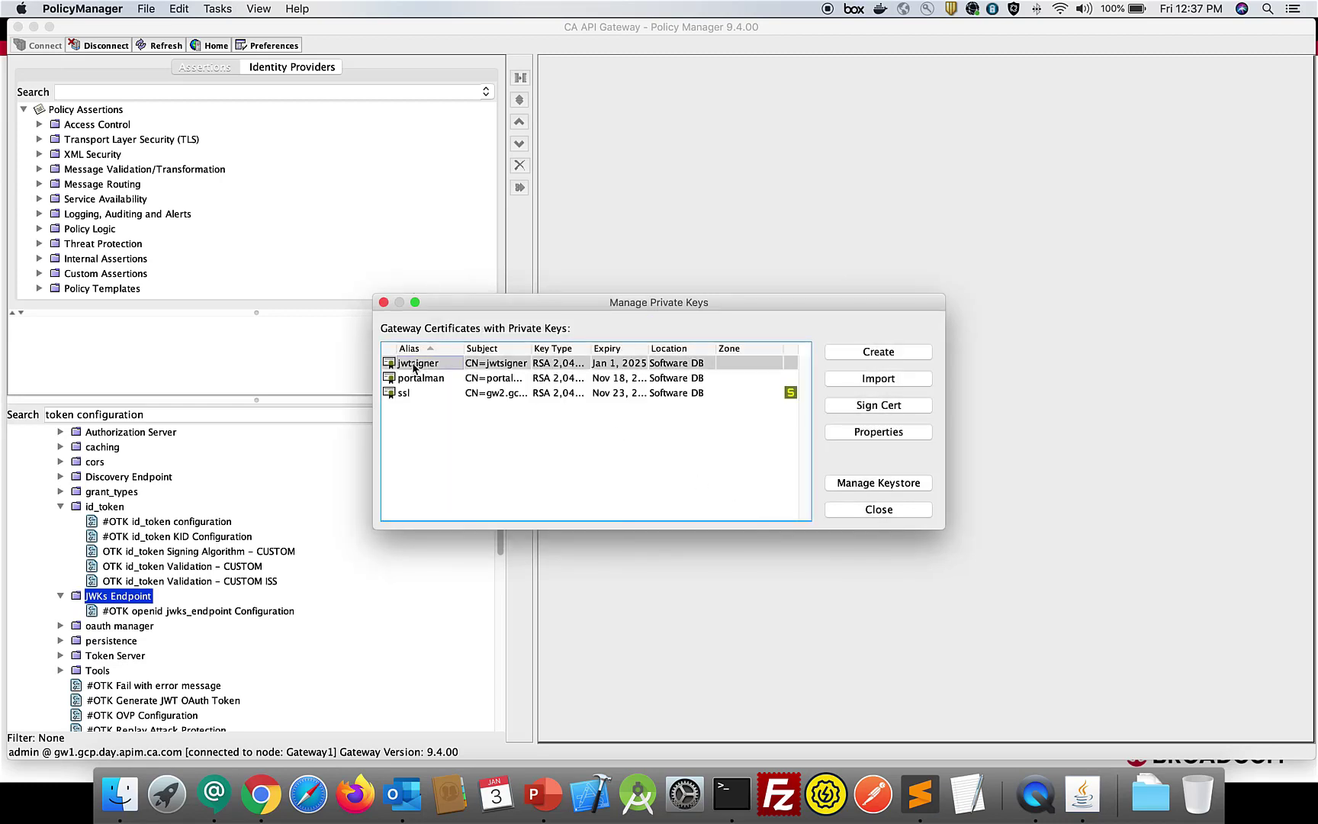
pyautogui.click(879, 510)
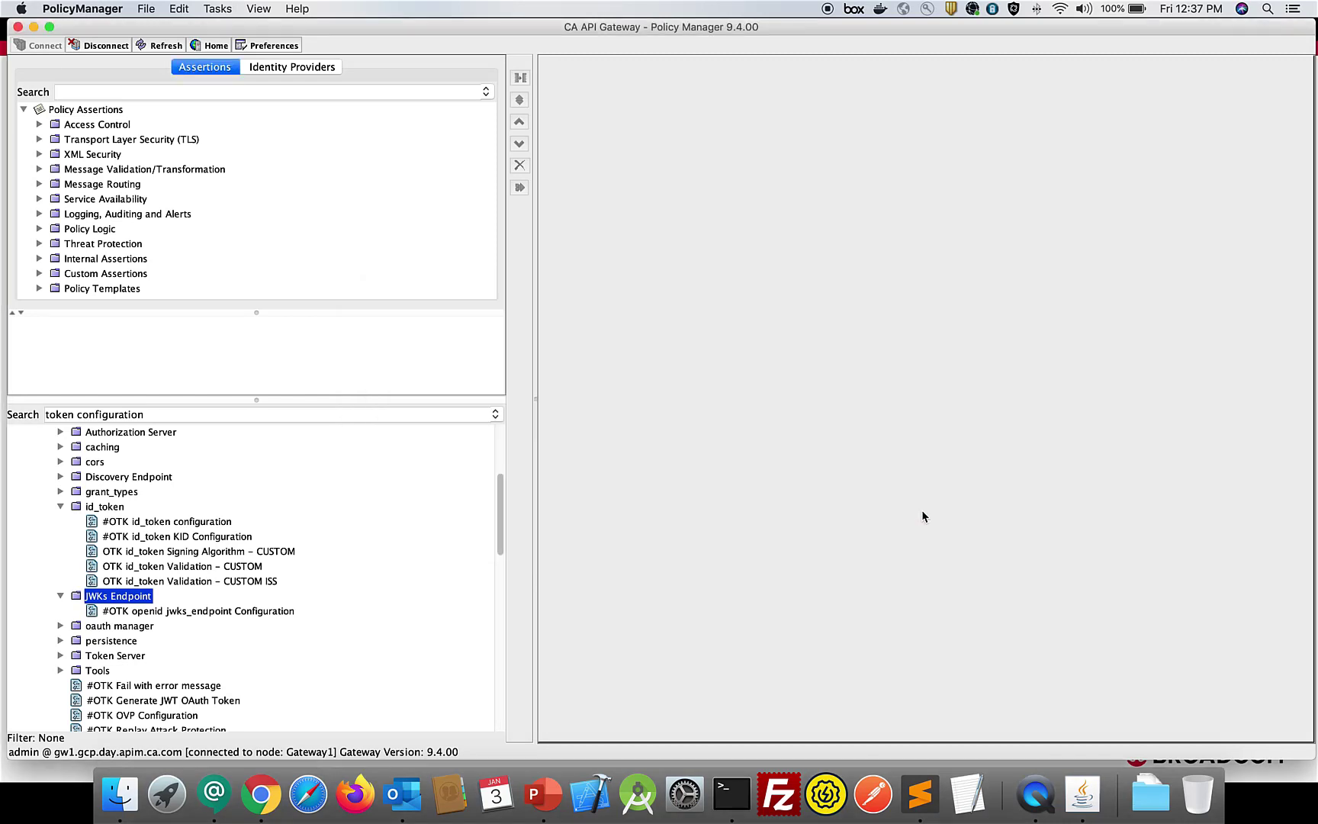
# Step: Open the active policy assertions of #OTK openid jwks_endpoint Configuration
pyautogui.doubleClick(196, 613)
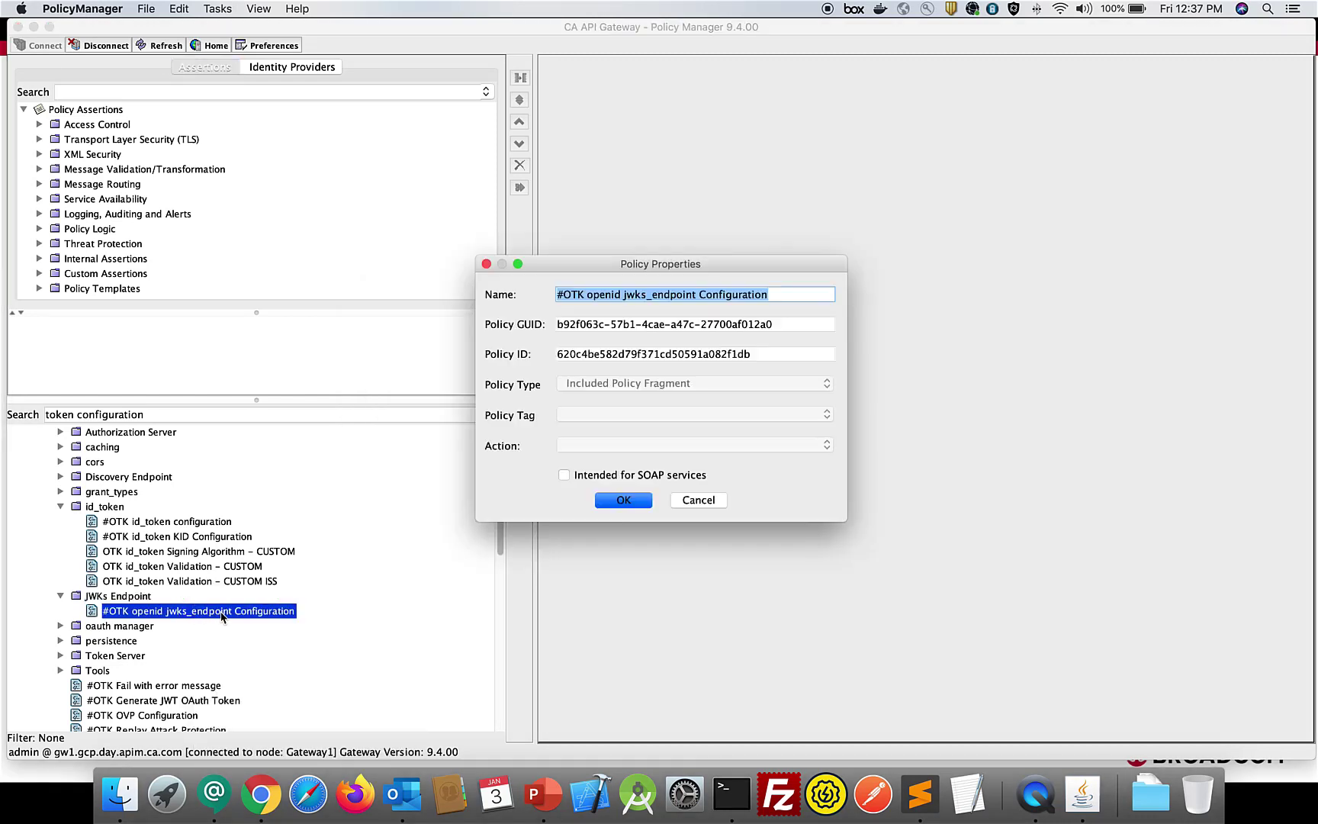
pyautogui.click(697, 499)
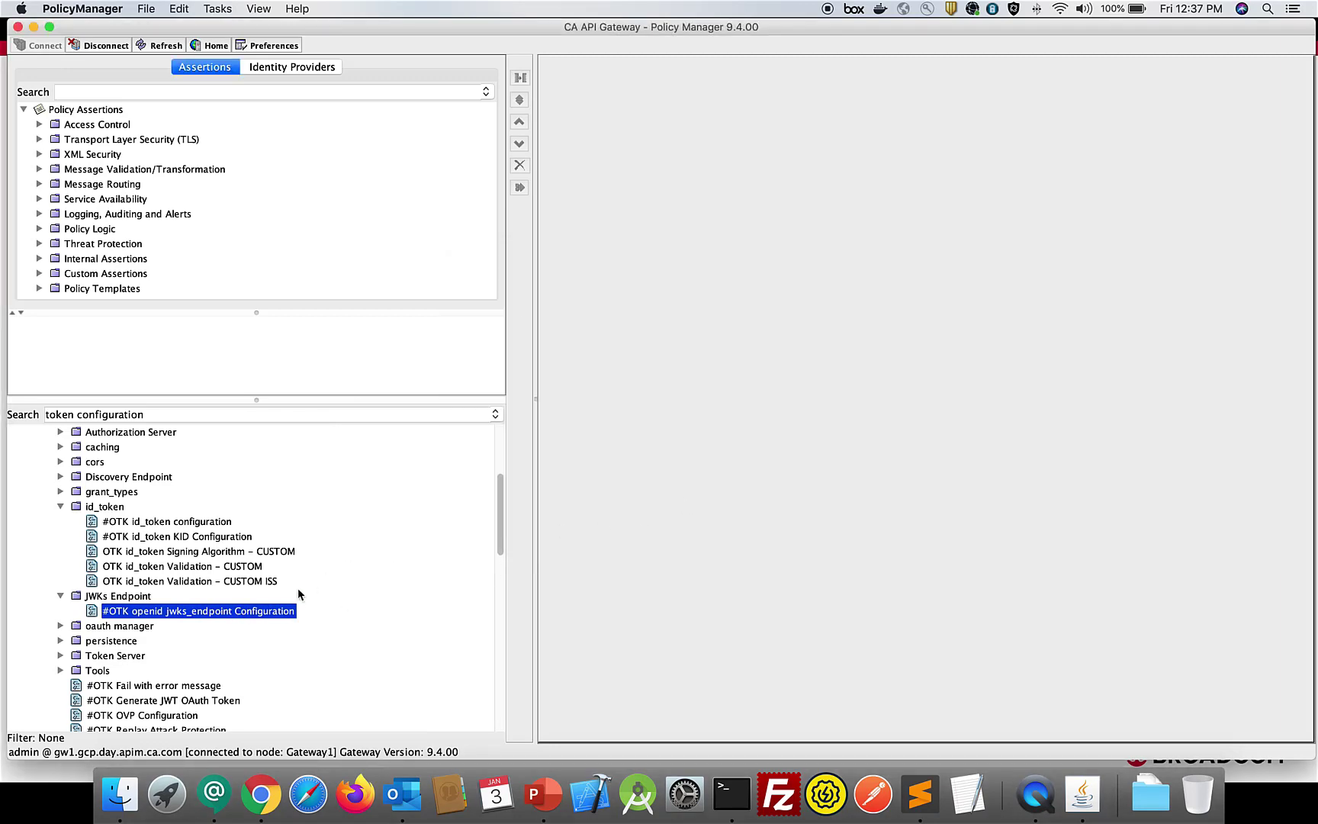
pyautogui.rightClick(290, 612)
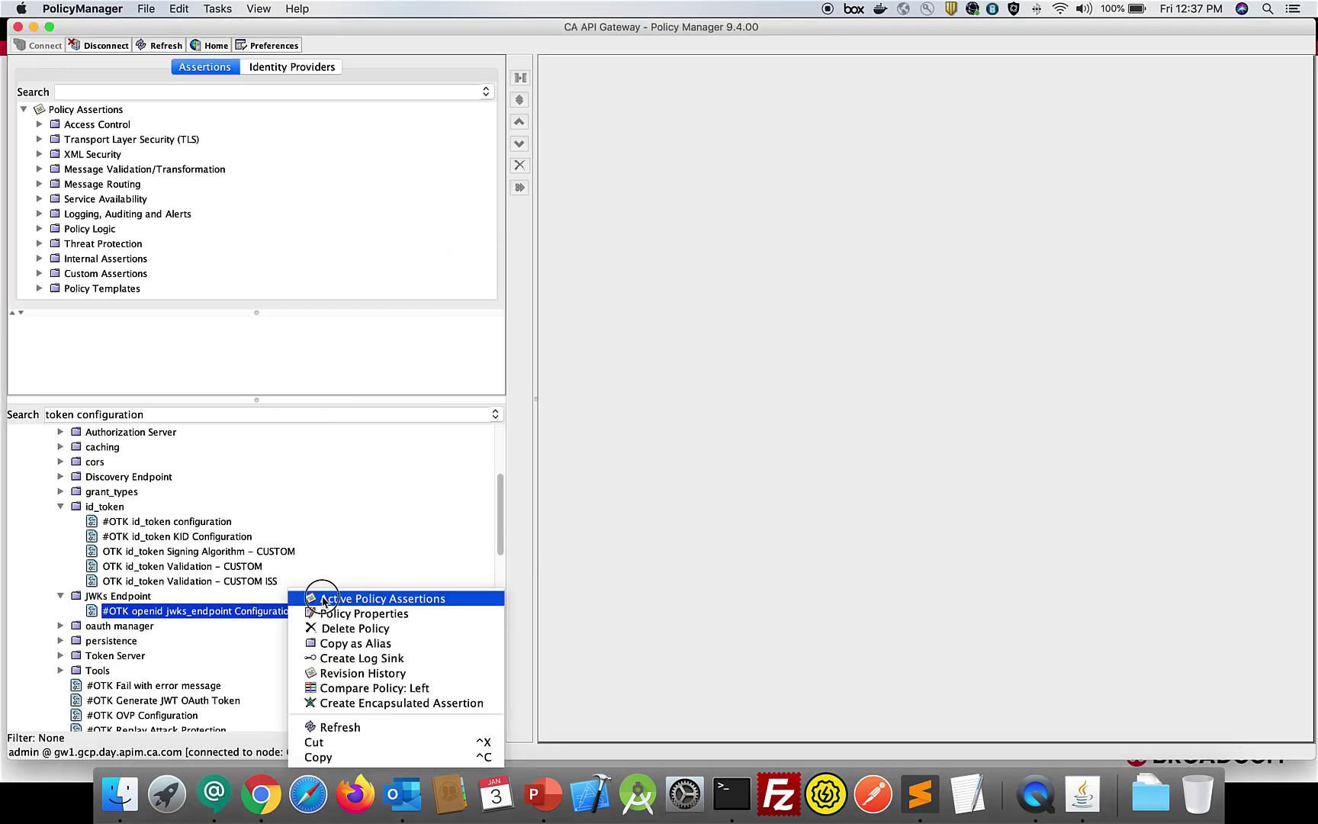
pyautogui.click(328, 595)
# Step: In the Create Json Web Key assertion, set the default_ssl_key entry's recipient public key to 'jwtsigner' in Software DB and its key ID to jwtsigner
pyautogui.doubleClick(625, 187)
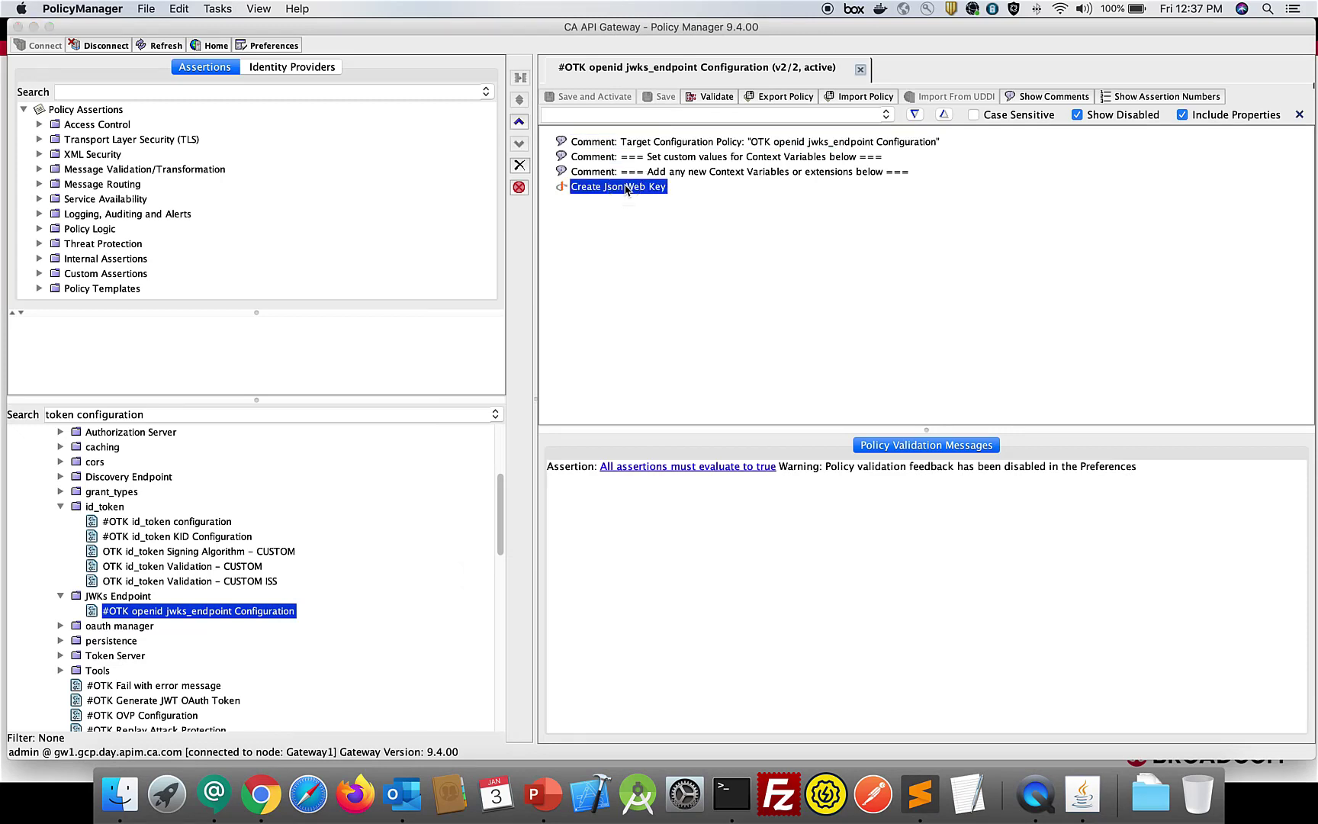
pyautogui.click(493, 233)
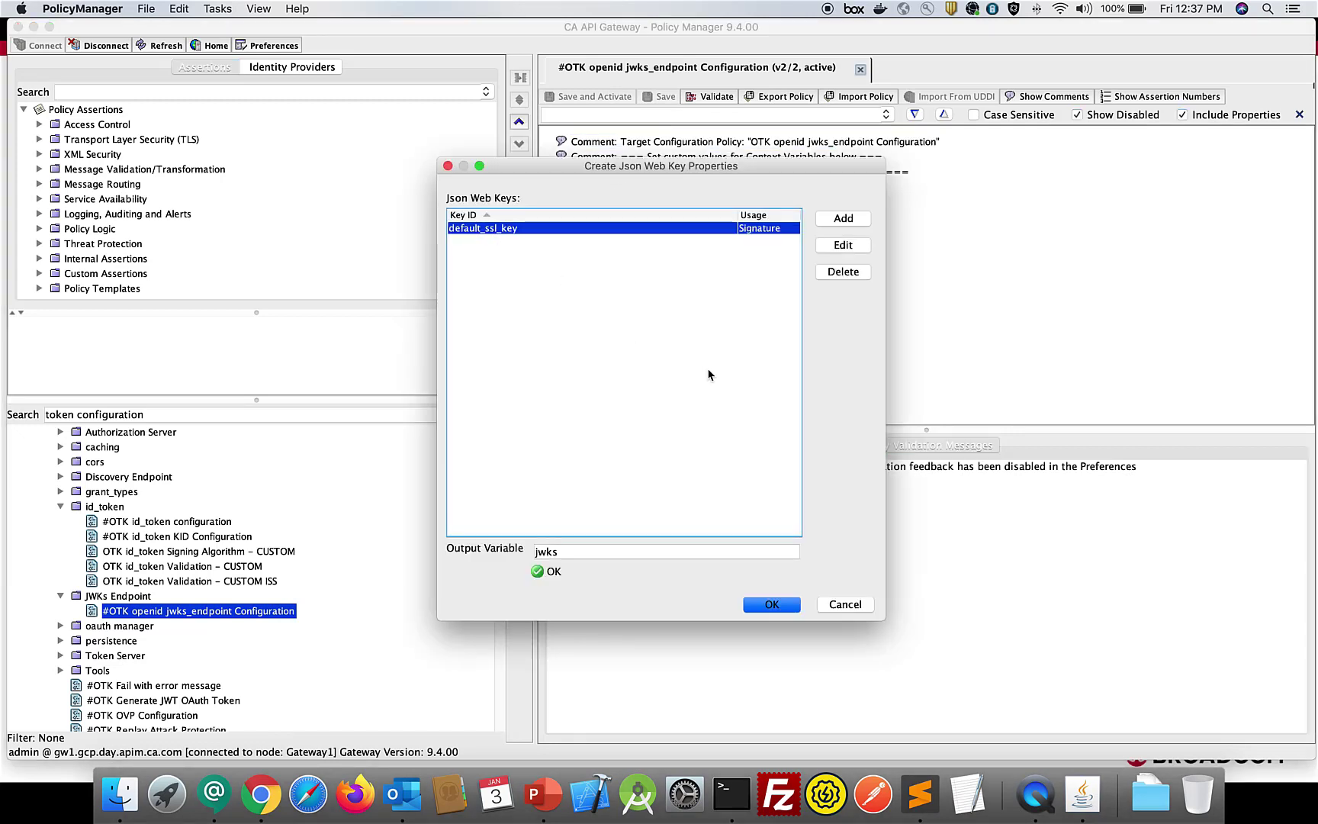
pyautogui.click(860, 249)
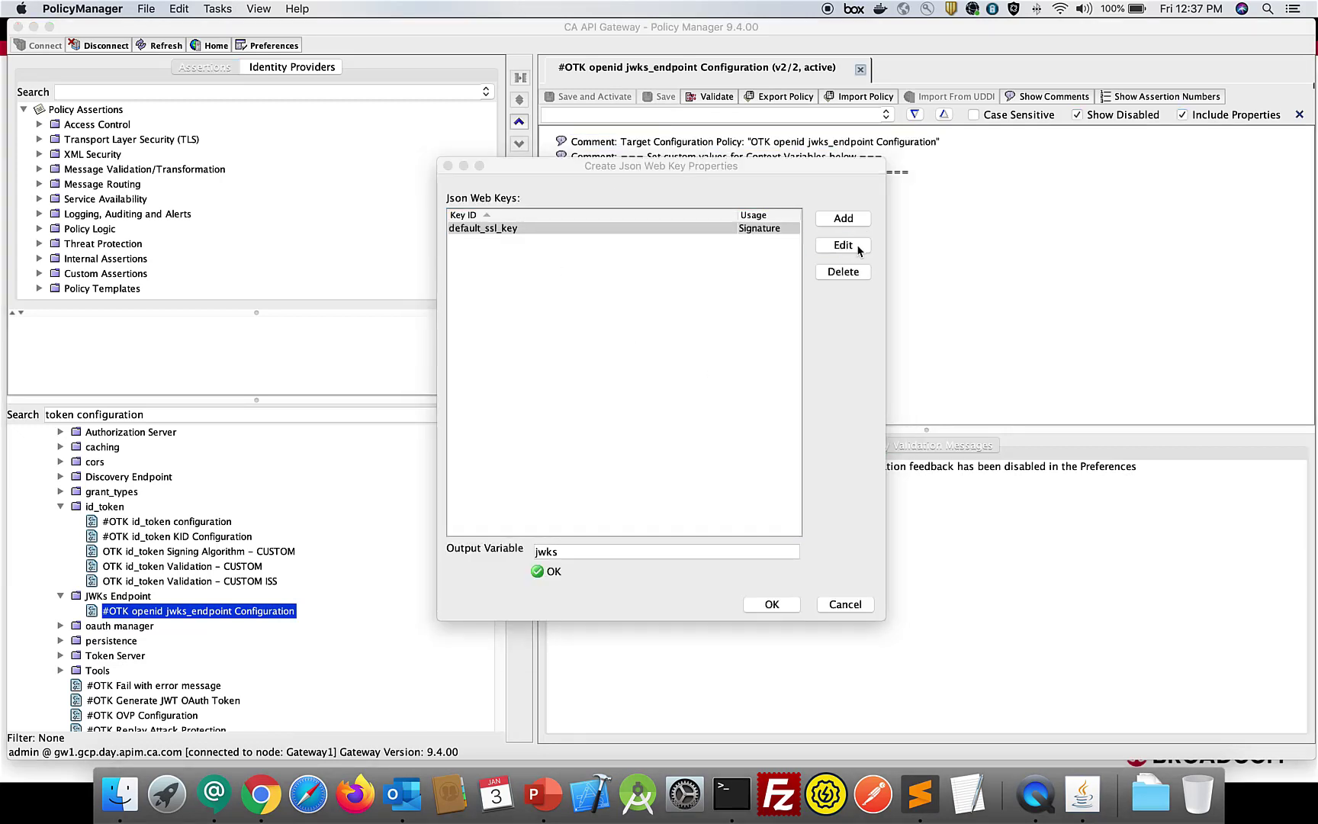
pyautogui.moveTo(753, 172); pyautogui.dragTo(987, 166)
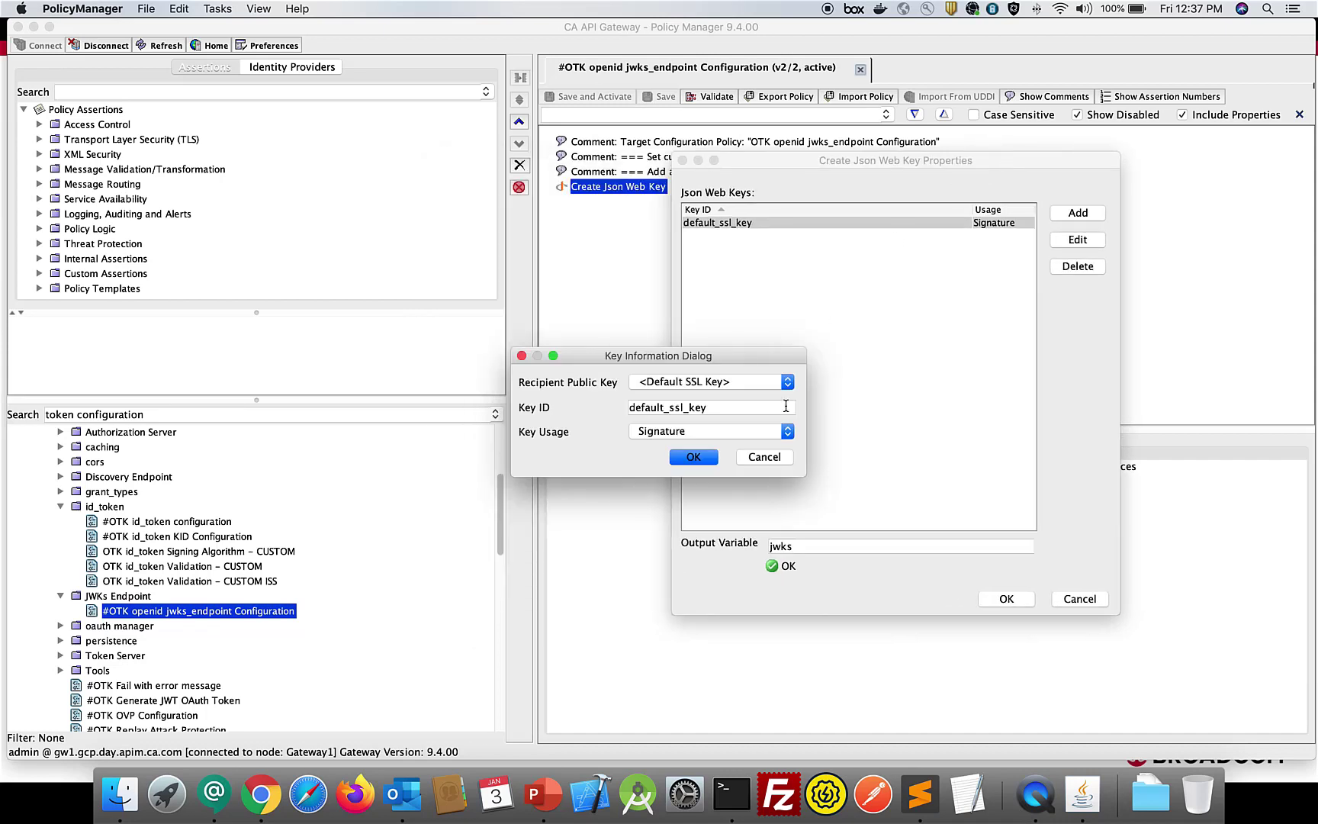
pyautogui.click(786, 382)
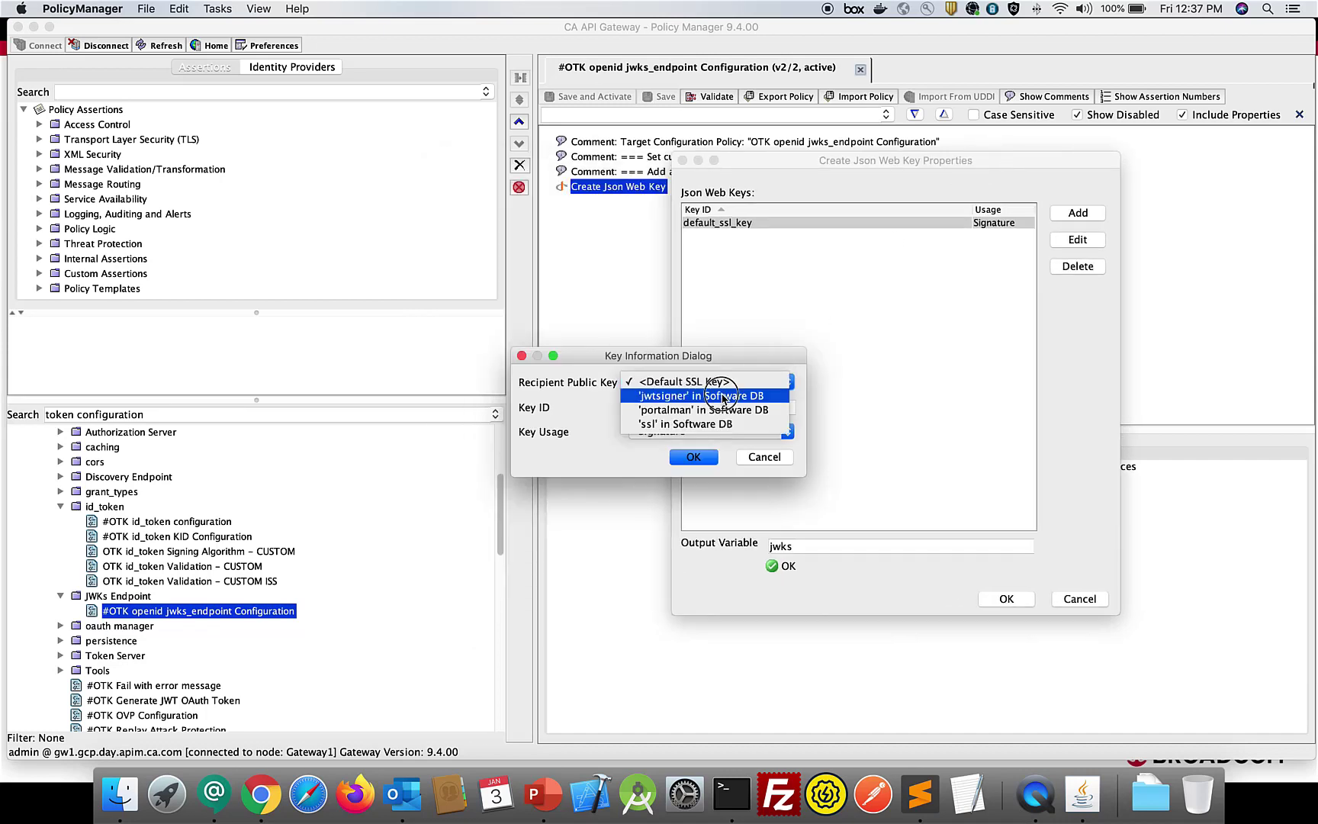
pyautogui.click(723, 396)
pyautogui.doubleClick(719, 407)
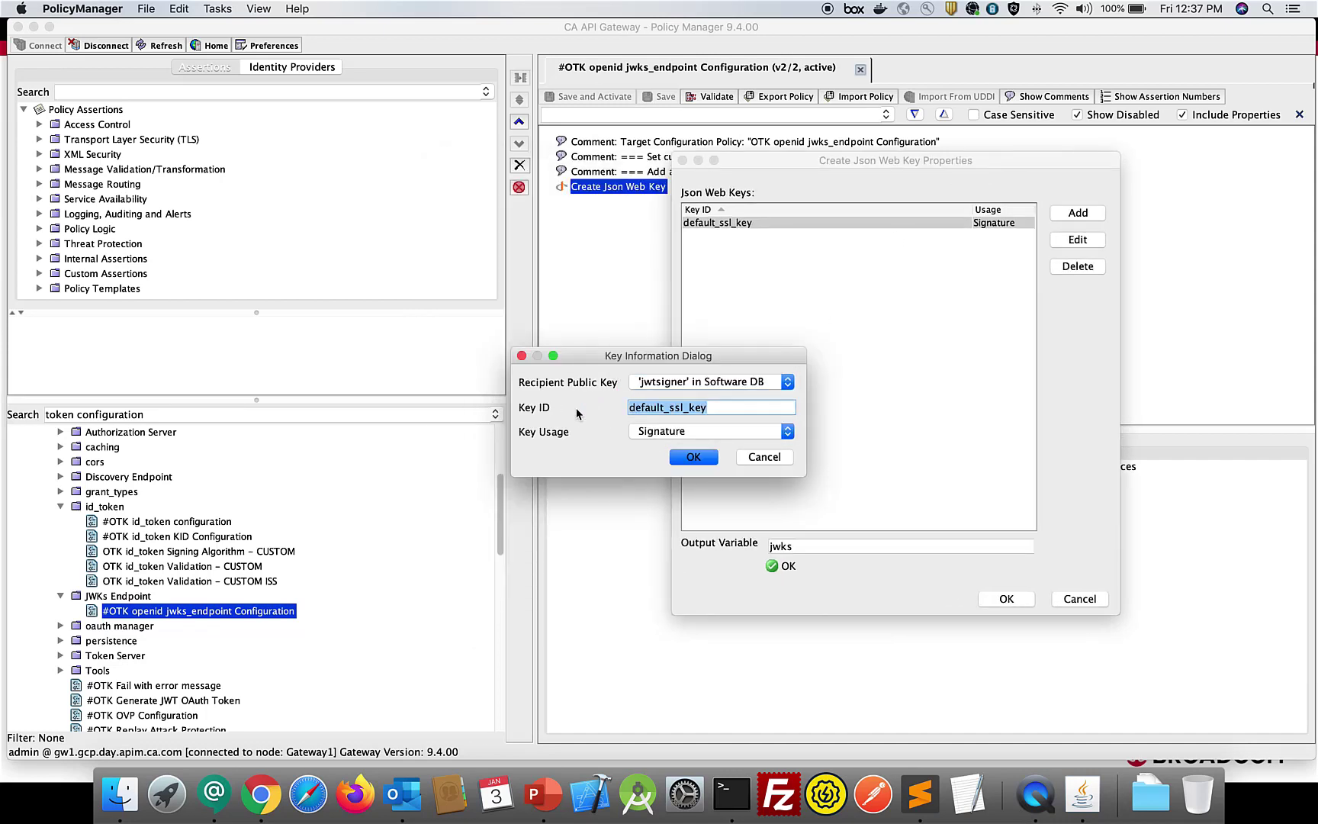
pyautogui.write('jwtsigner')
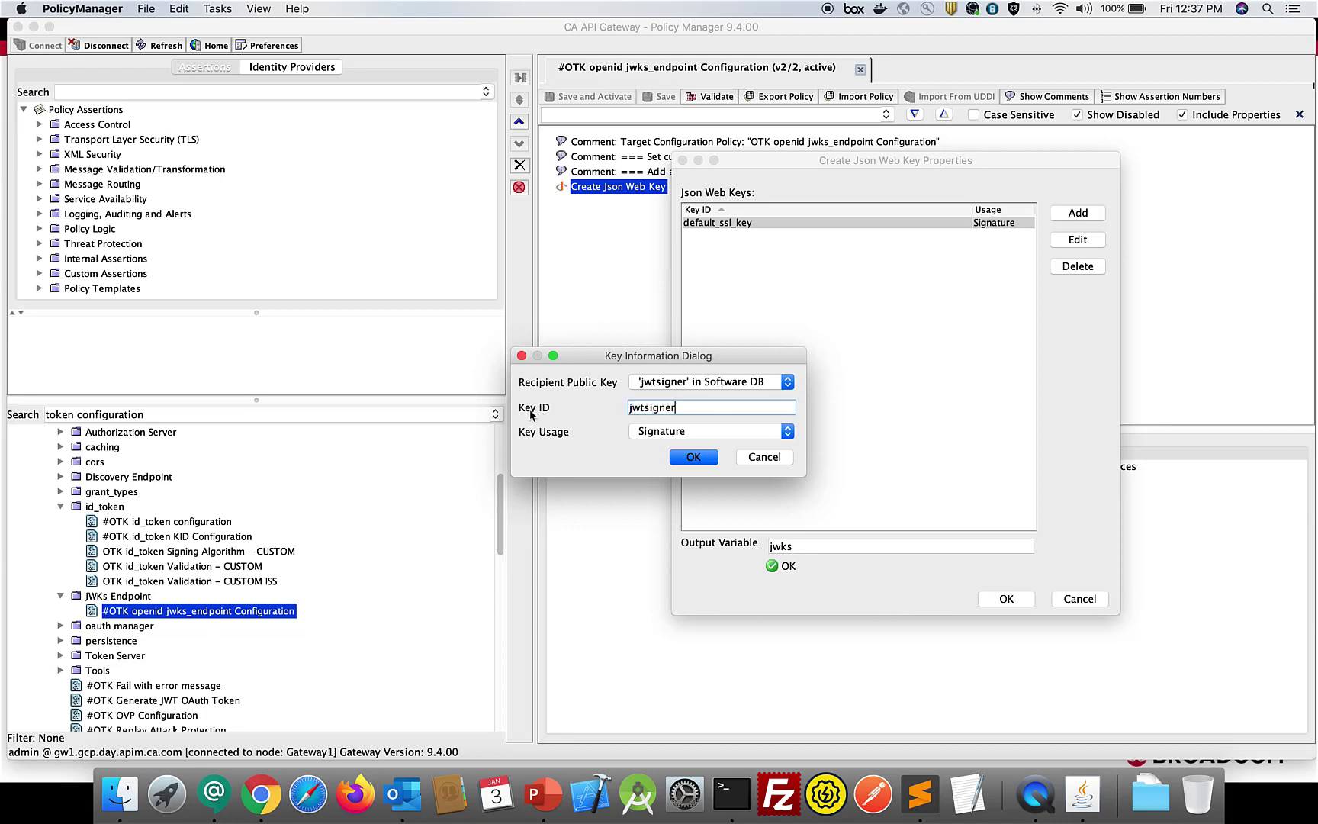
pyautogui.click(706, 460)
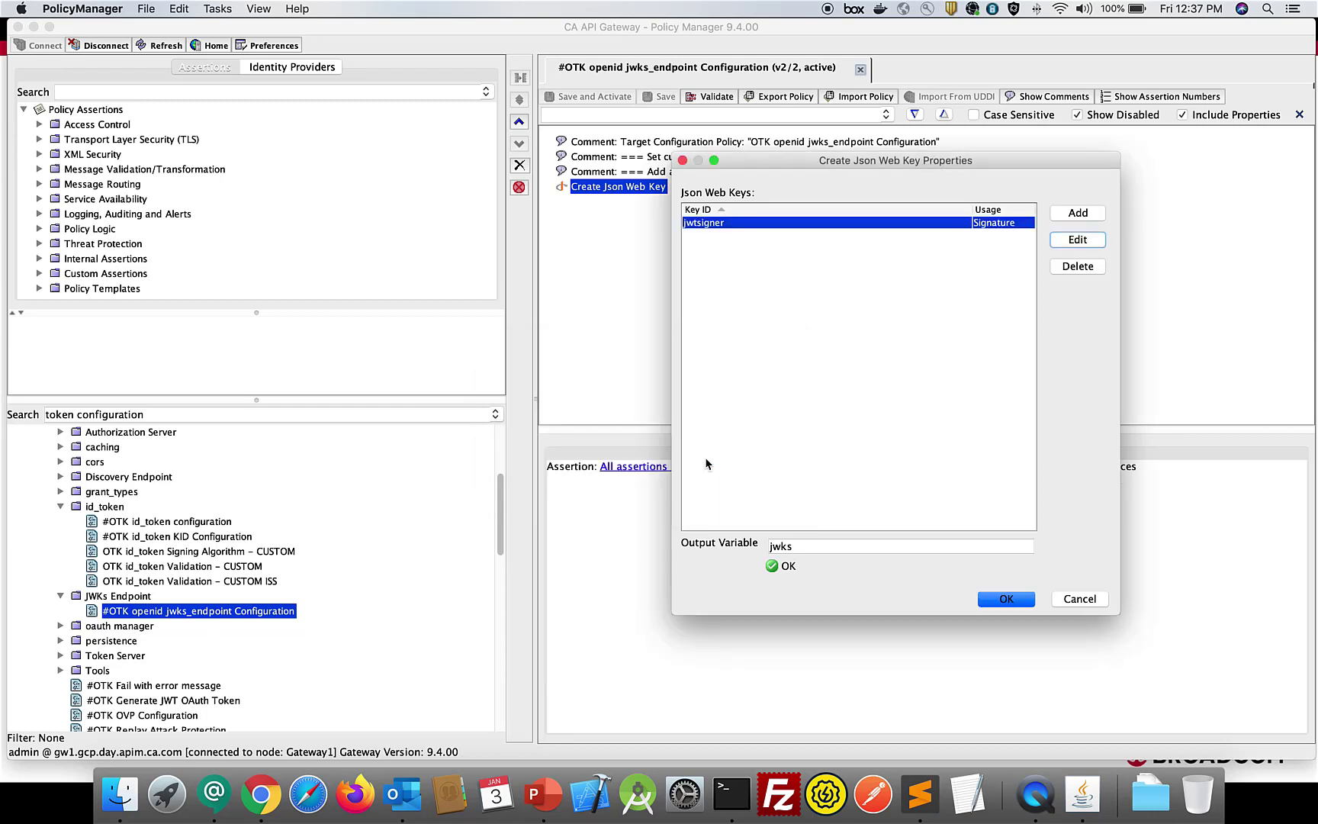
# Step: Confirm the Json Web Key changes, save and activate #OTK openid jwks_endpoint Configuration, and close it with its JWKs Endpoint folder collapsed
pyautogui.click(1007, 599)
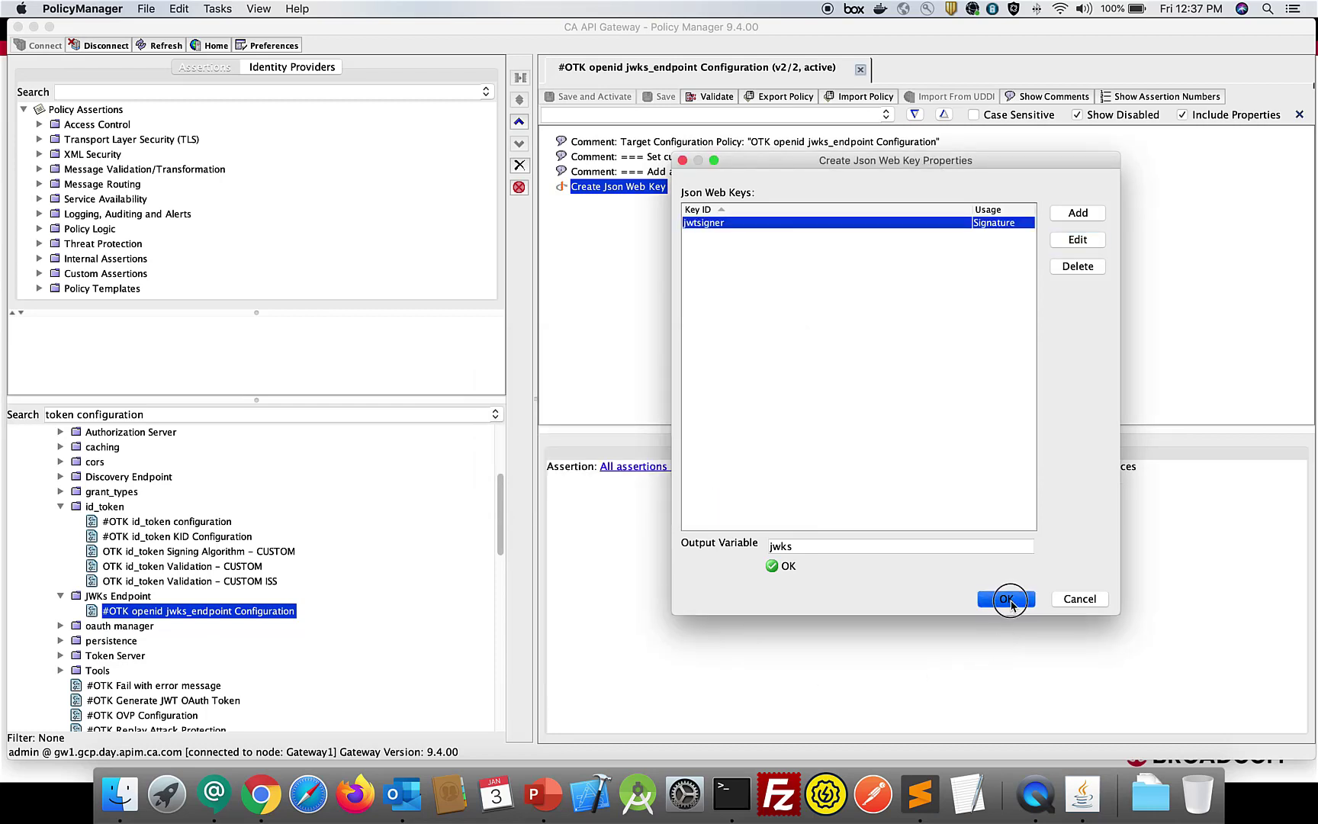
pyautogui.click(568, 97)
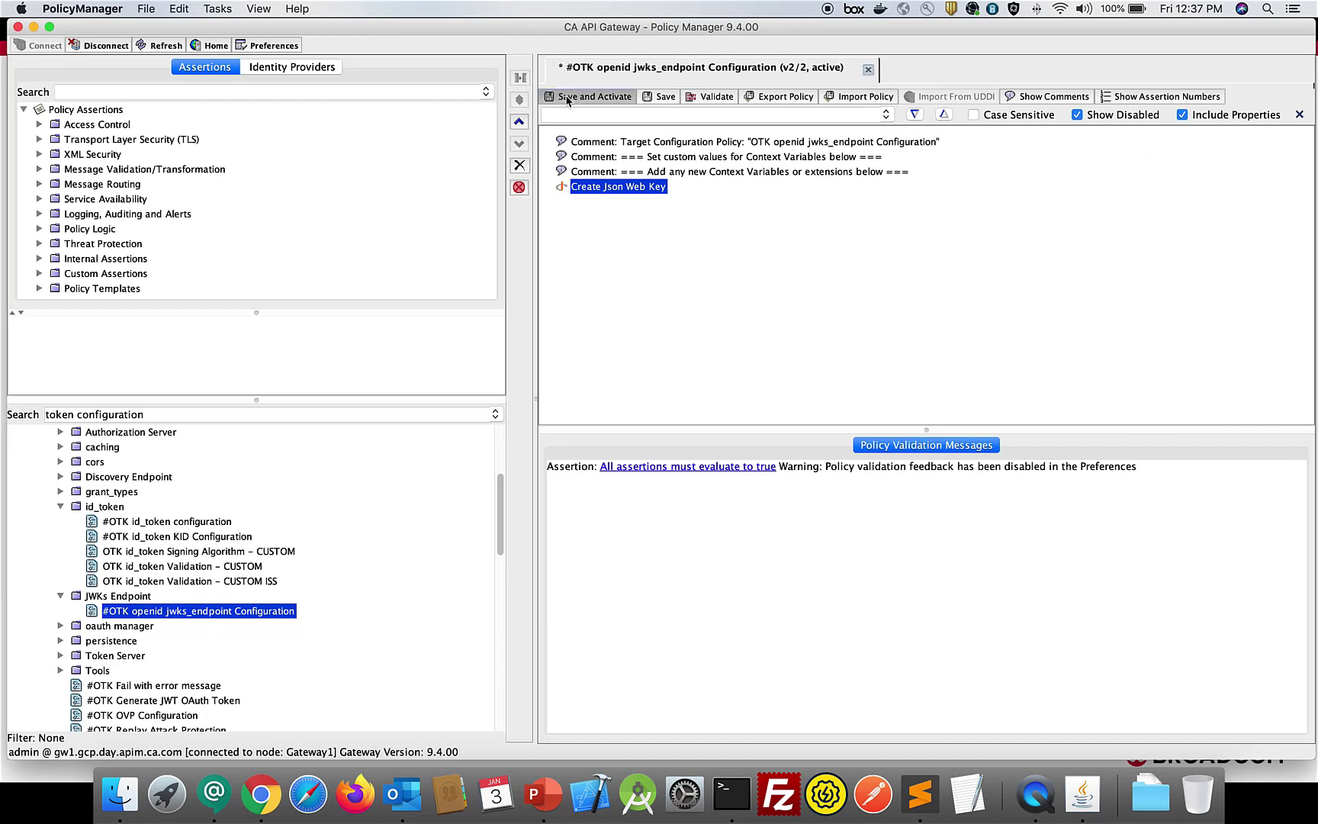
pyautogui.click(862, 71)
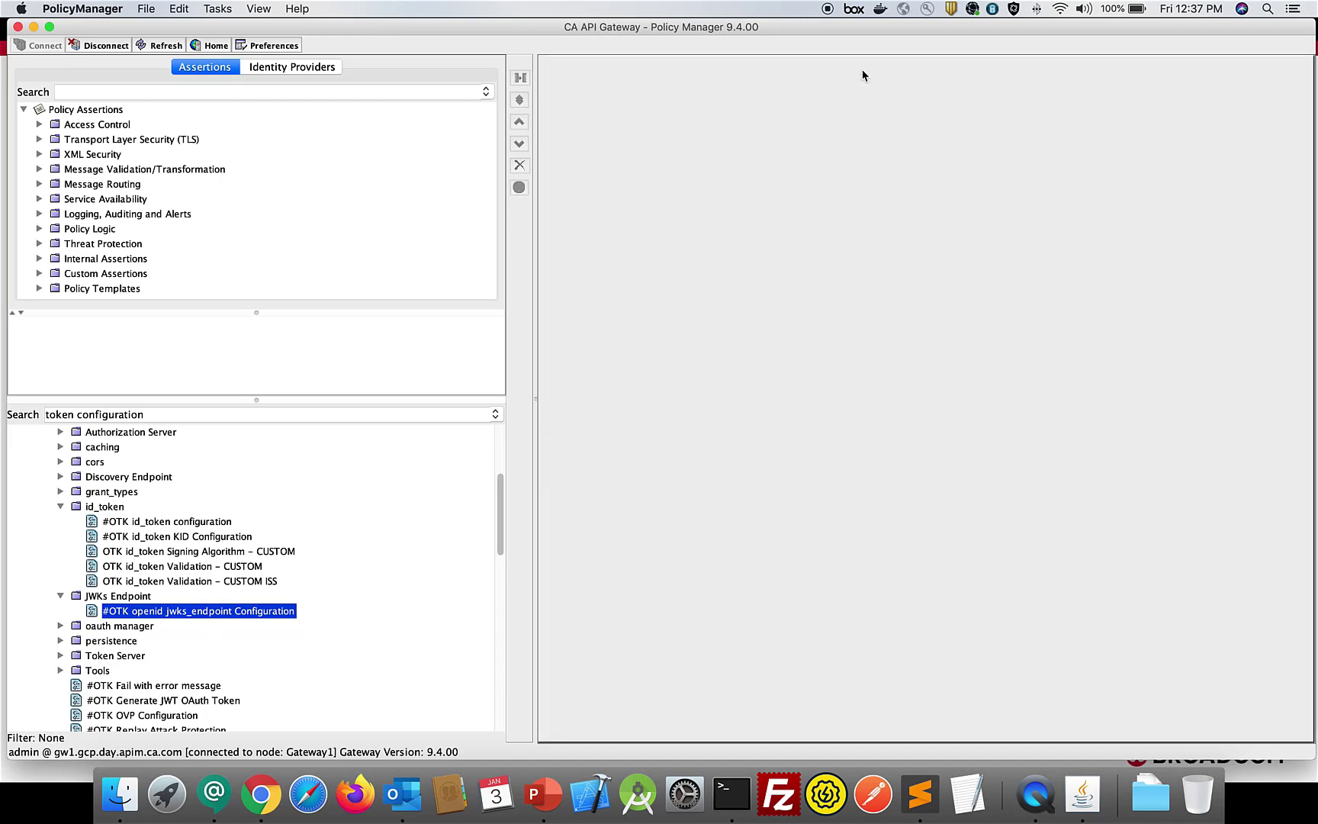
pyautogui.click(61, 596)
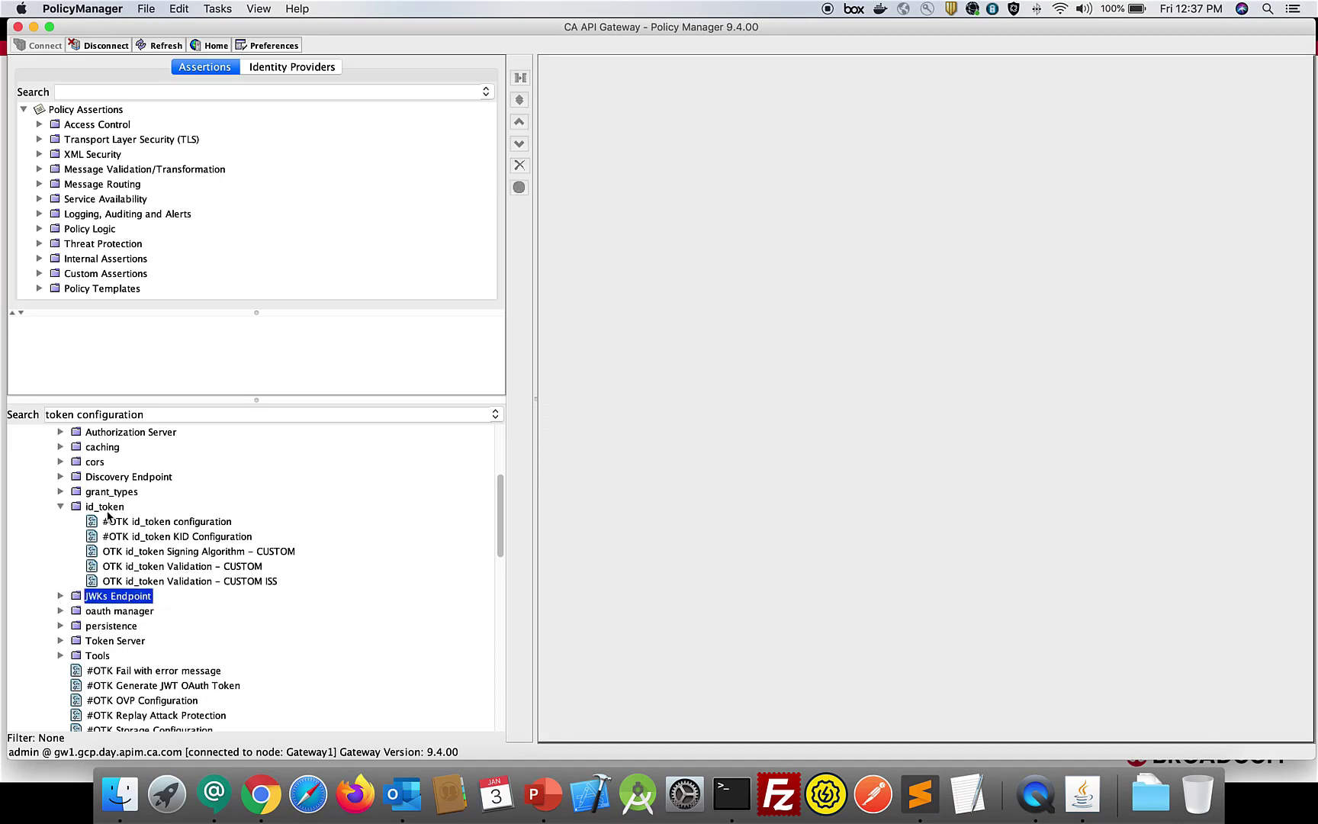
# Step: Open #OTK id_token configuration, examine its HS256 and RS256 id_token_signing_algorithm assertions, and close the policy
pyautogui.click(109, 510)
pyautogui.doubleClick(167, 522)
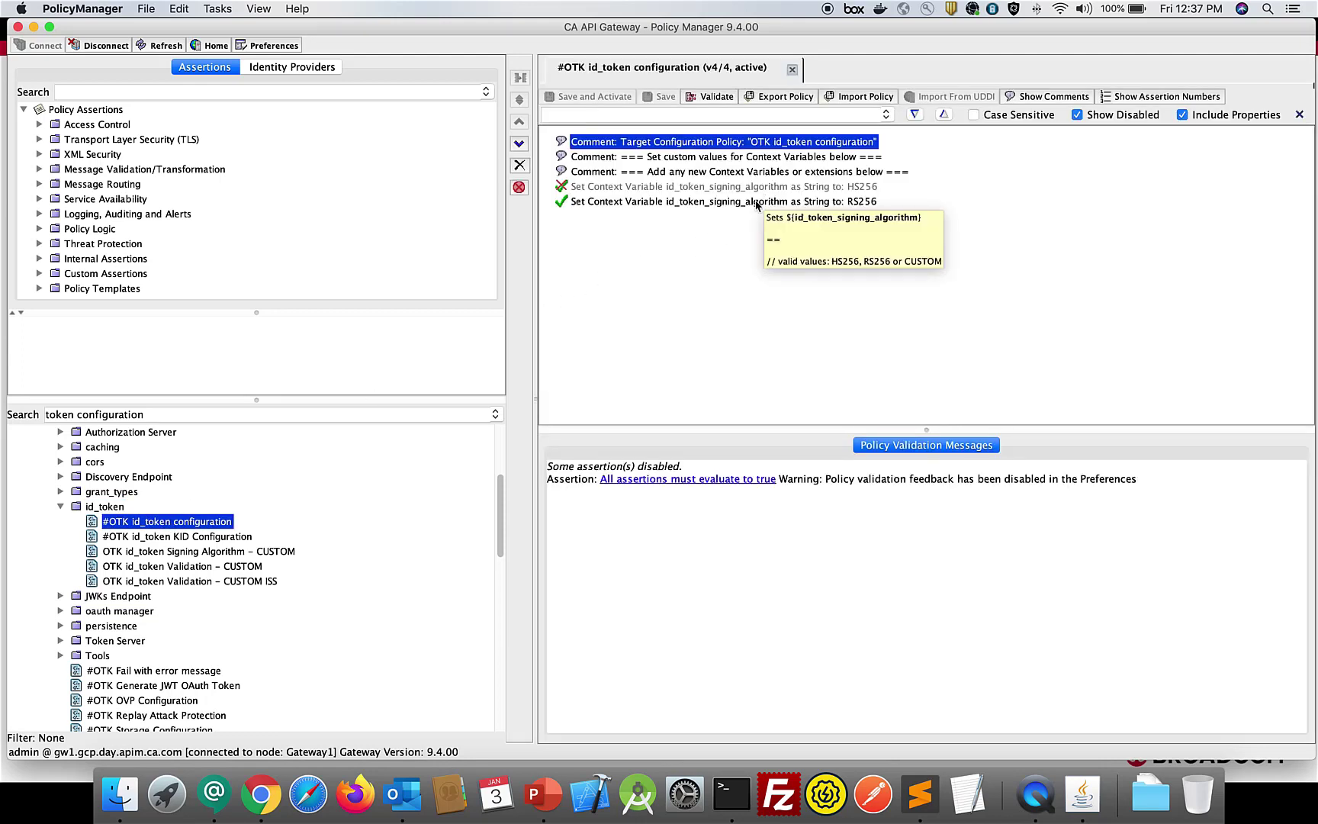
pyautogui.click(748, 191)
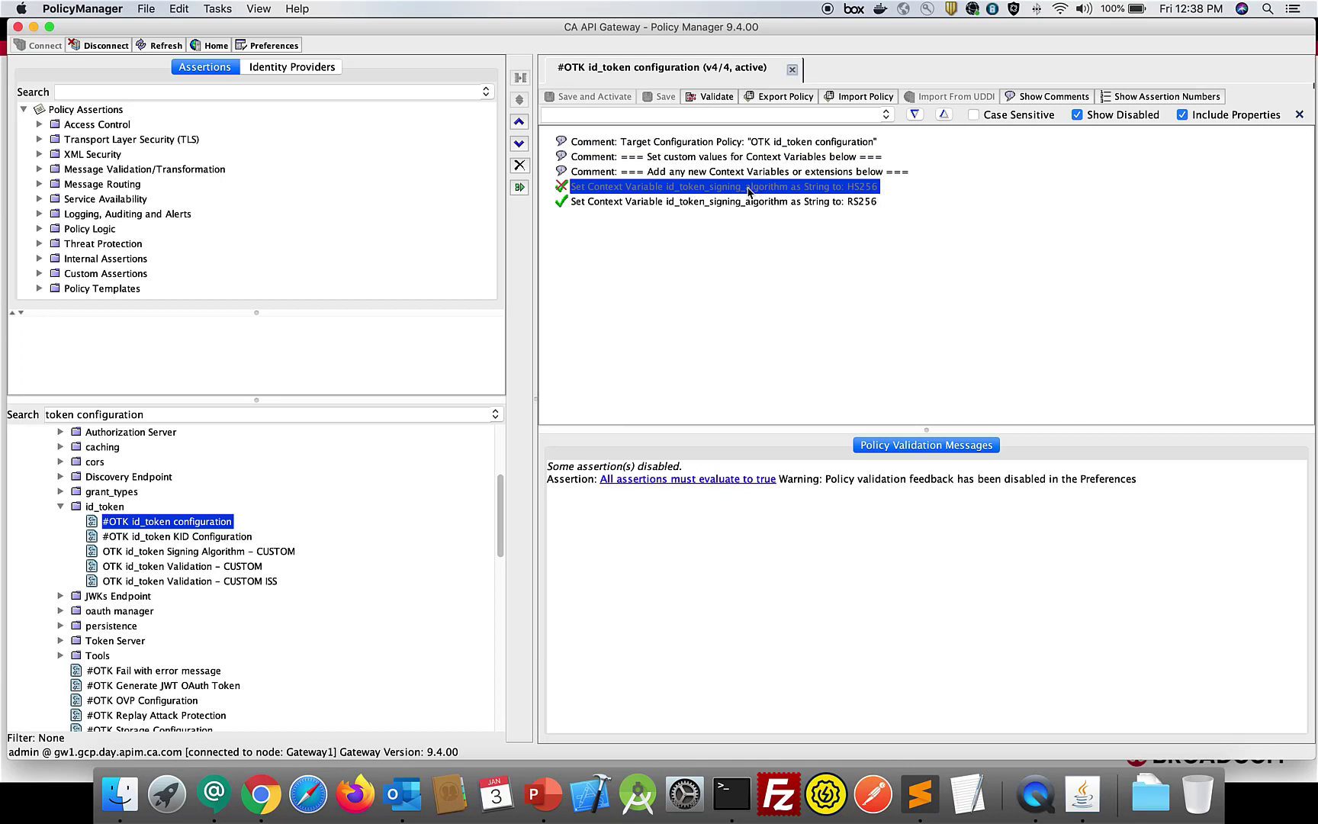
pyautogui.click(750, 202)
pyautogui.moveTo(752, 205)
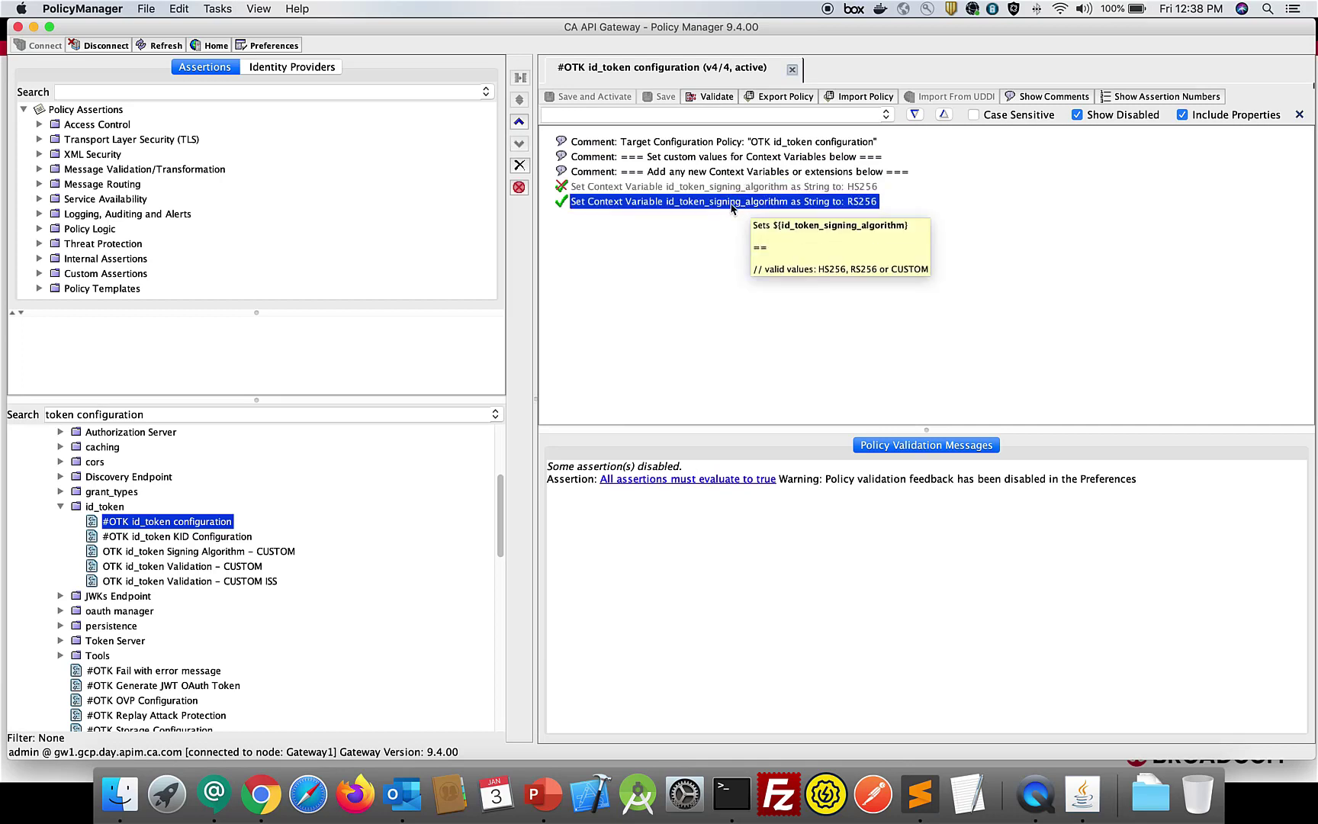
pyautogui.click(792, 70)
# Step: In #OTK id_token KID Configuration, set the kid context variable's expression to jwtsigner, then save and activate the policy and close it
pyautogui.doubleClick(222, 538)
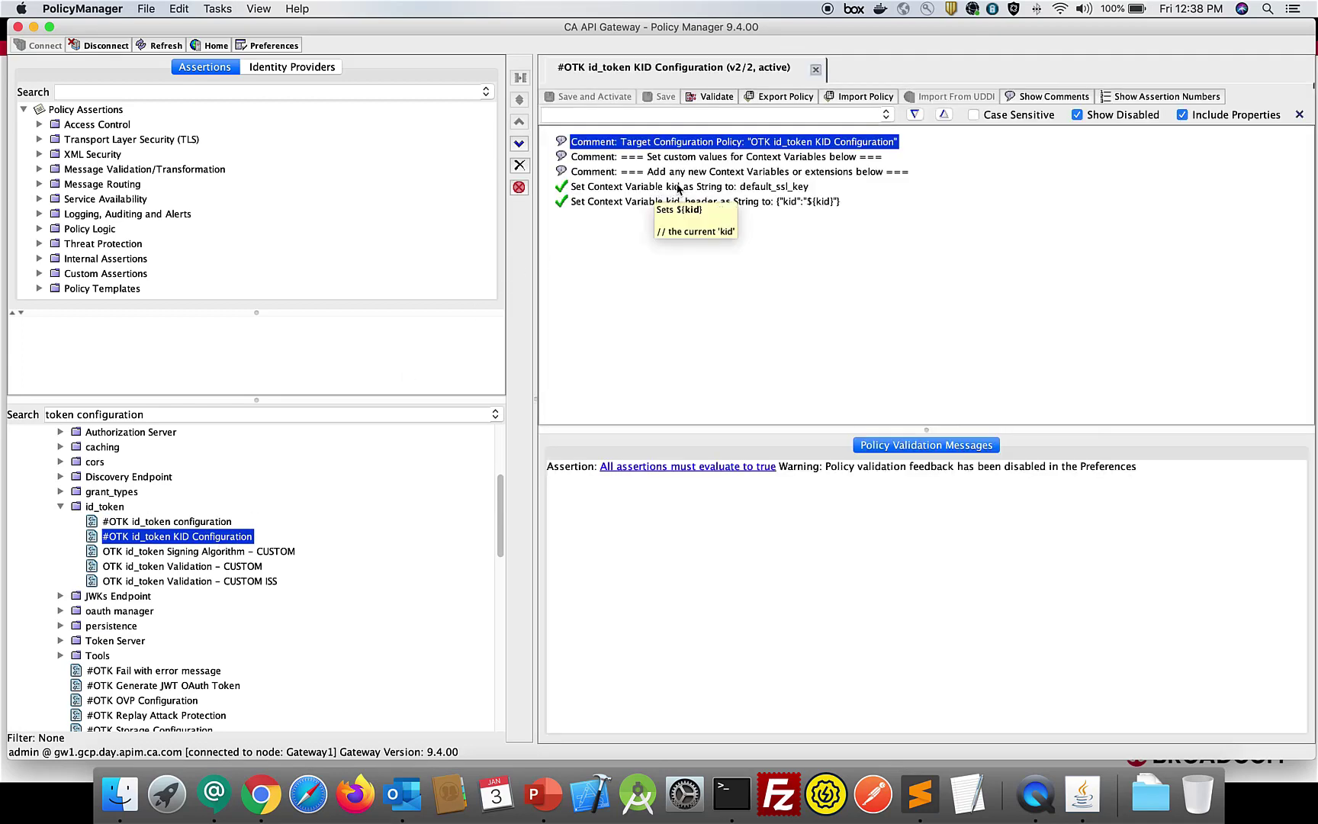
pyautogui.doubleClick(678, 189)
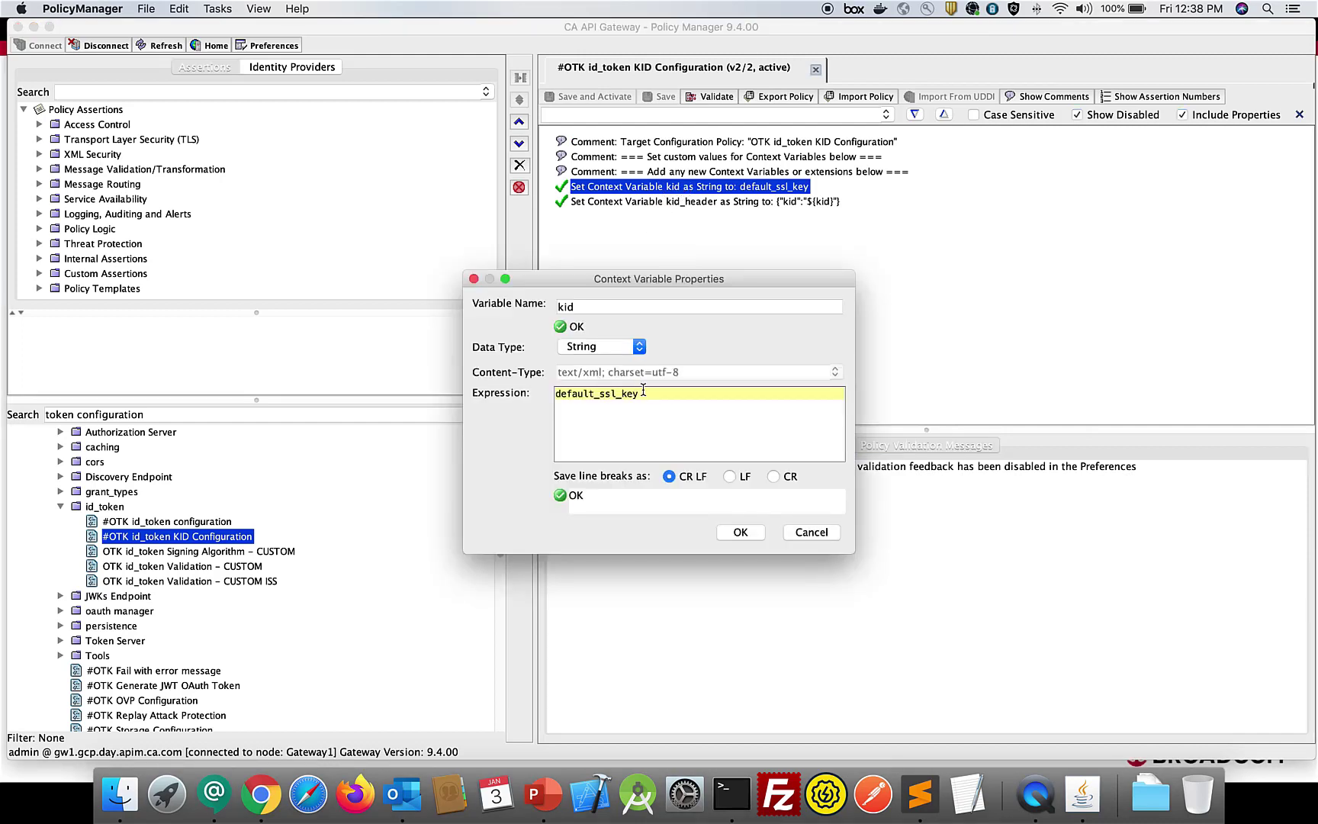
pyautogui.moveTo(643, 390); pyautogui.dragTo(529, 398)
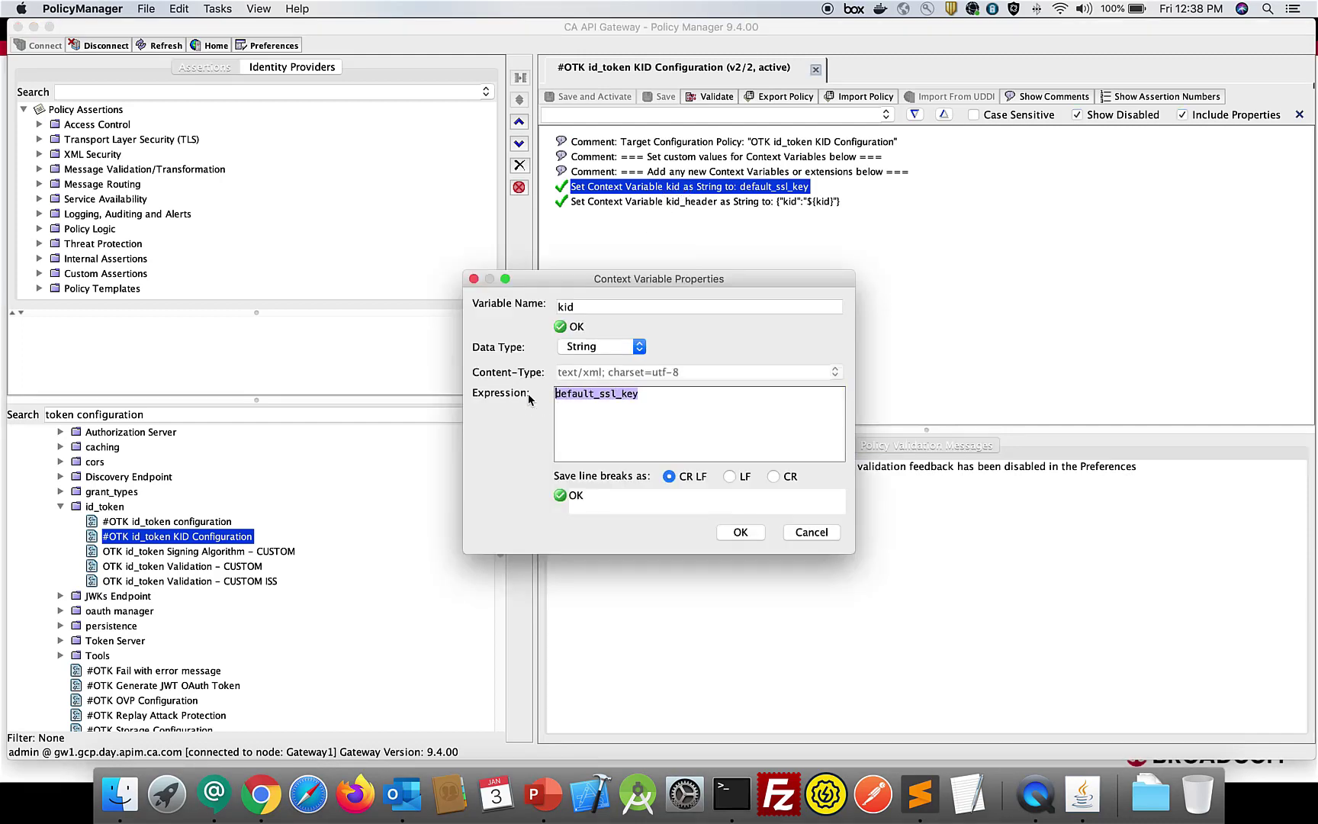
pyautogui.write('jwtsigner')
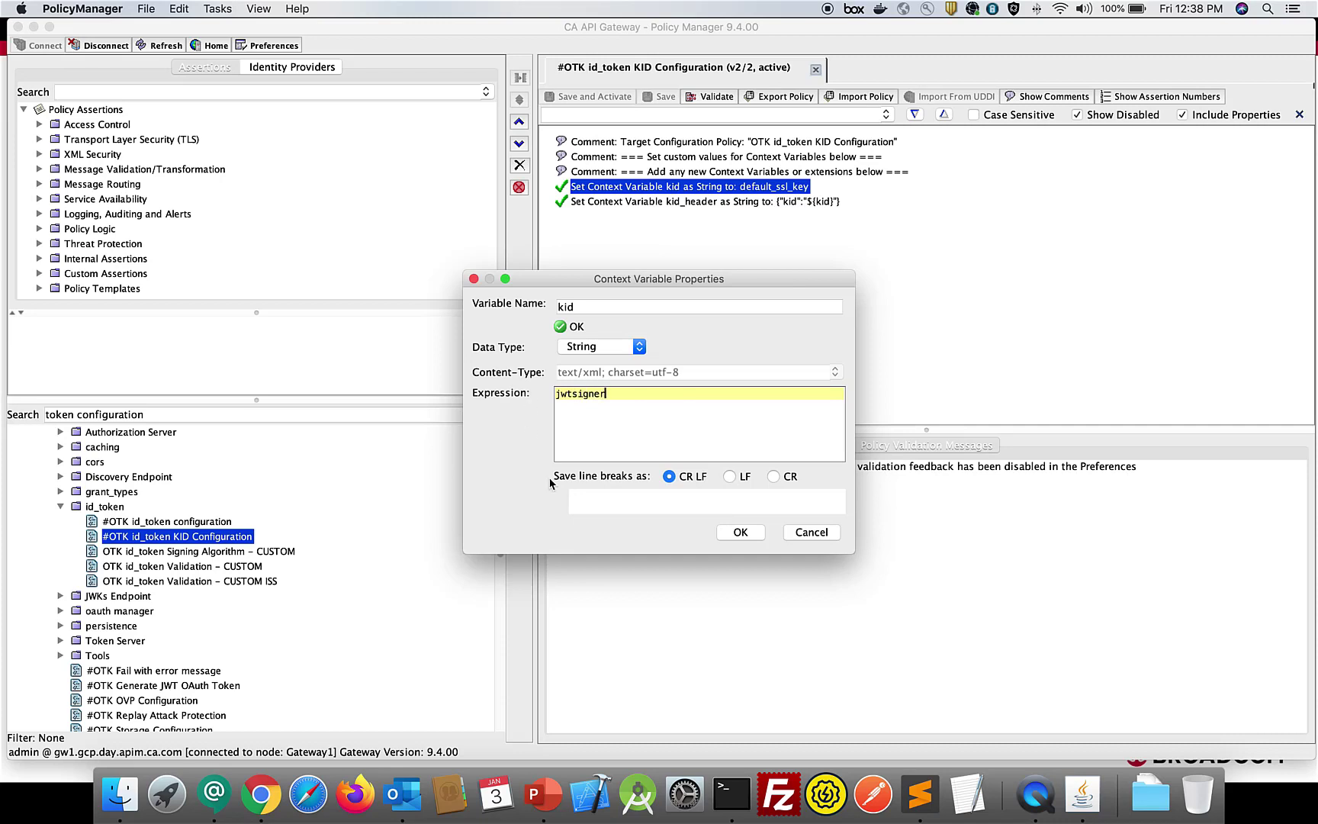
pyautogui.click(747, 533)
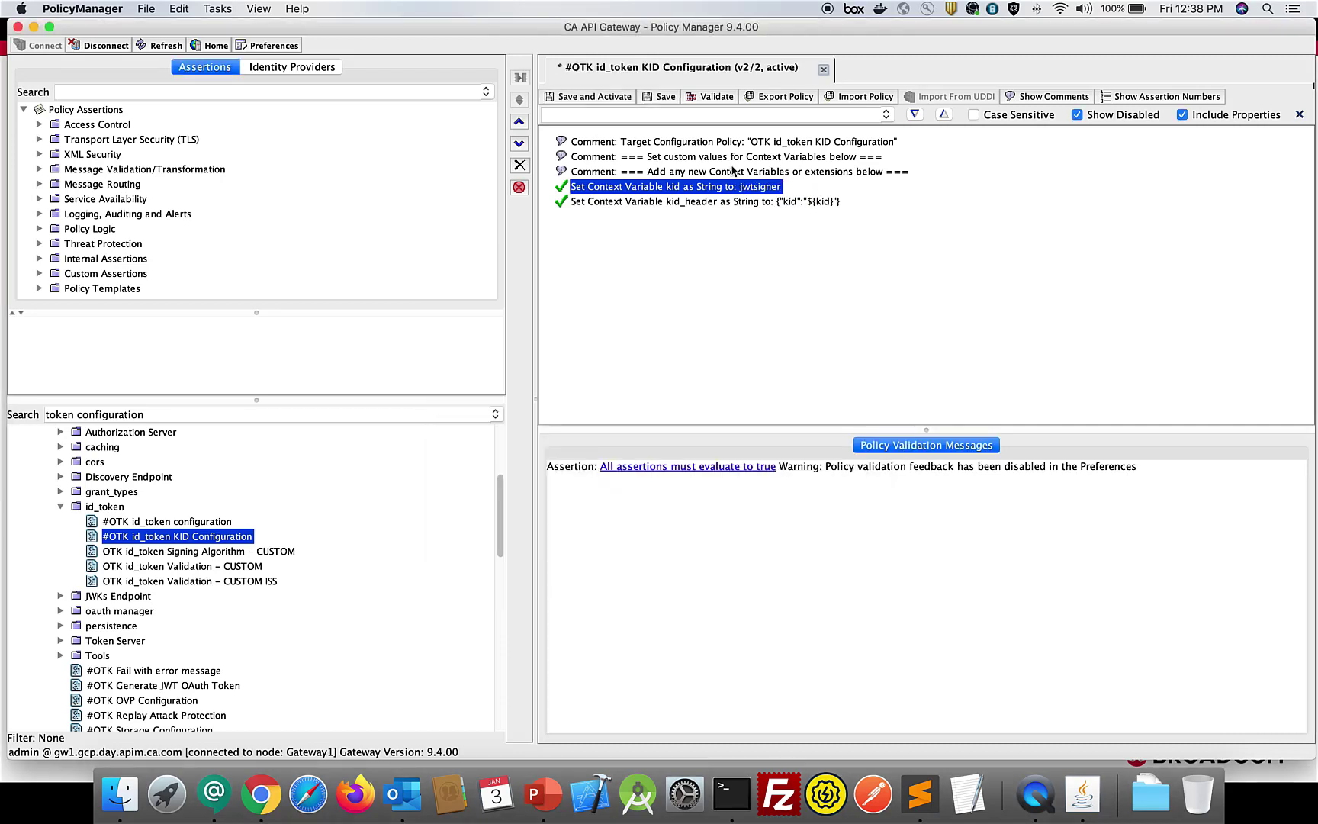
pyautogui.click(592, 96)
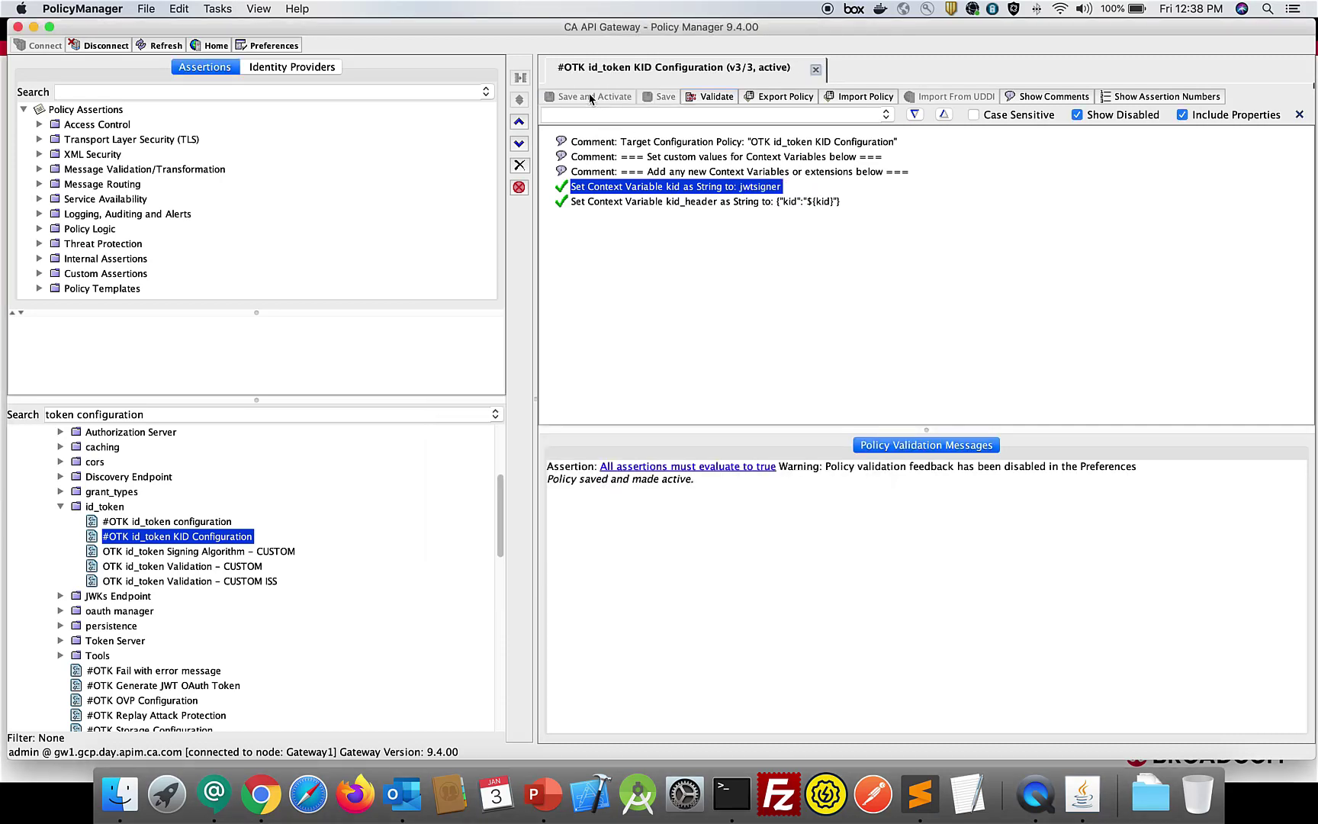
pyautogui.click(818, 71)
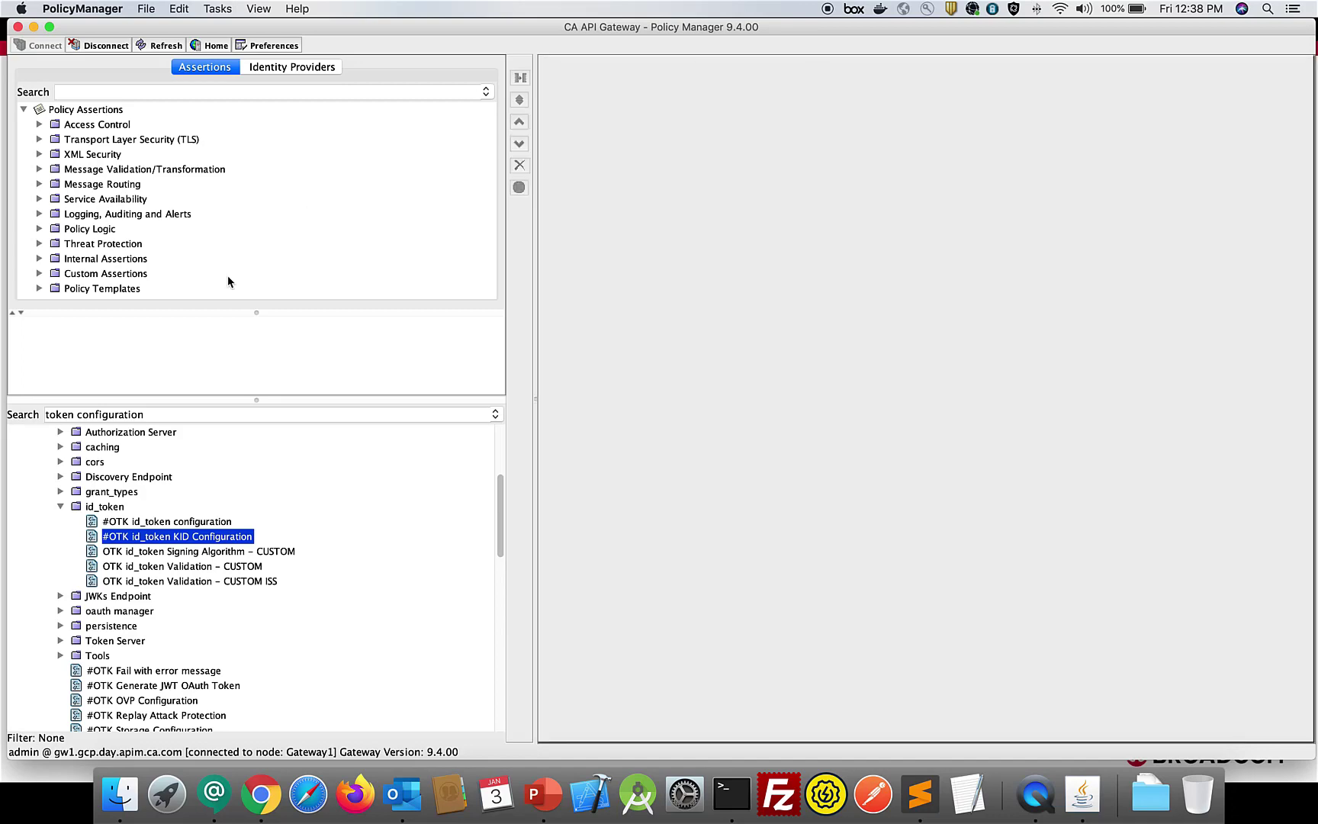
# Step: In OTK id_token Signing Algorithm – CUSTOM, set the JWS private key of the empty-append branch's Encode Json Web Token assertion to 'jwtsigner' in Software DB
pyautogui.doubleClick(202, 552)
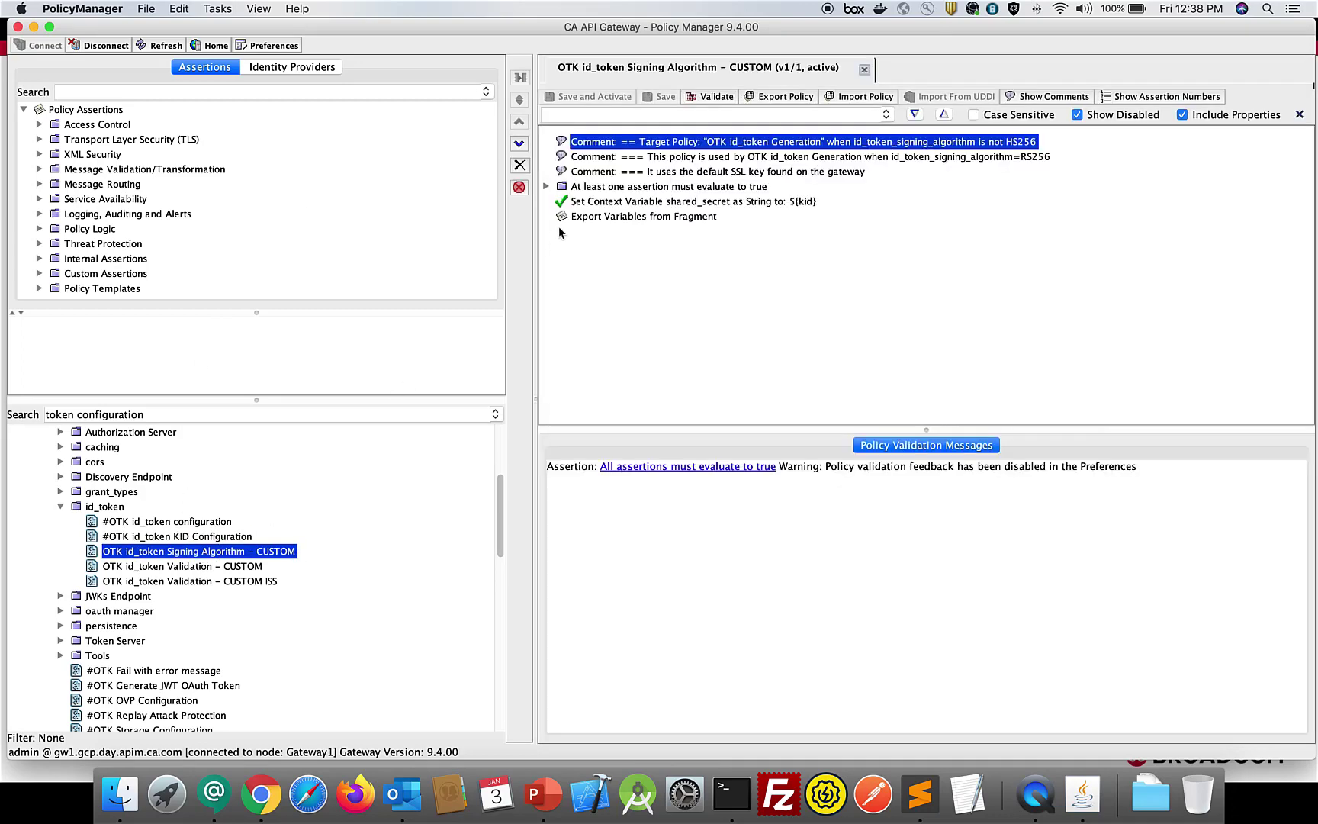
pyautogui.click(864, 70)
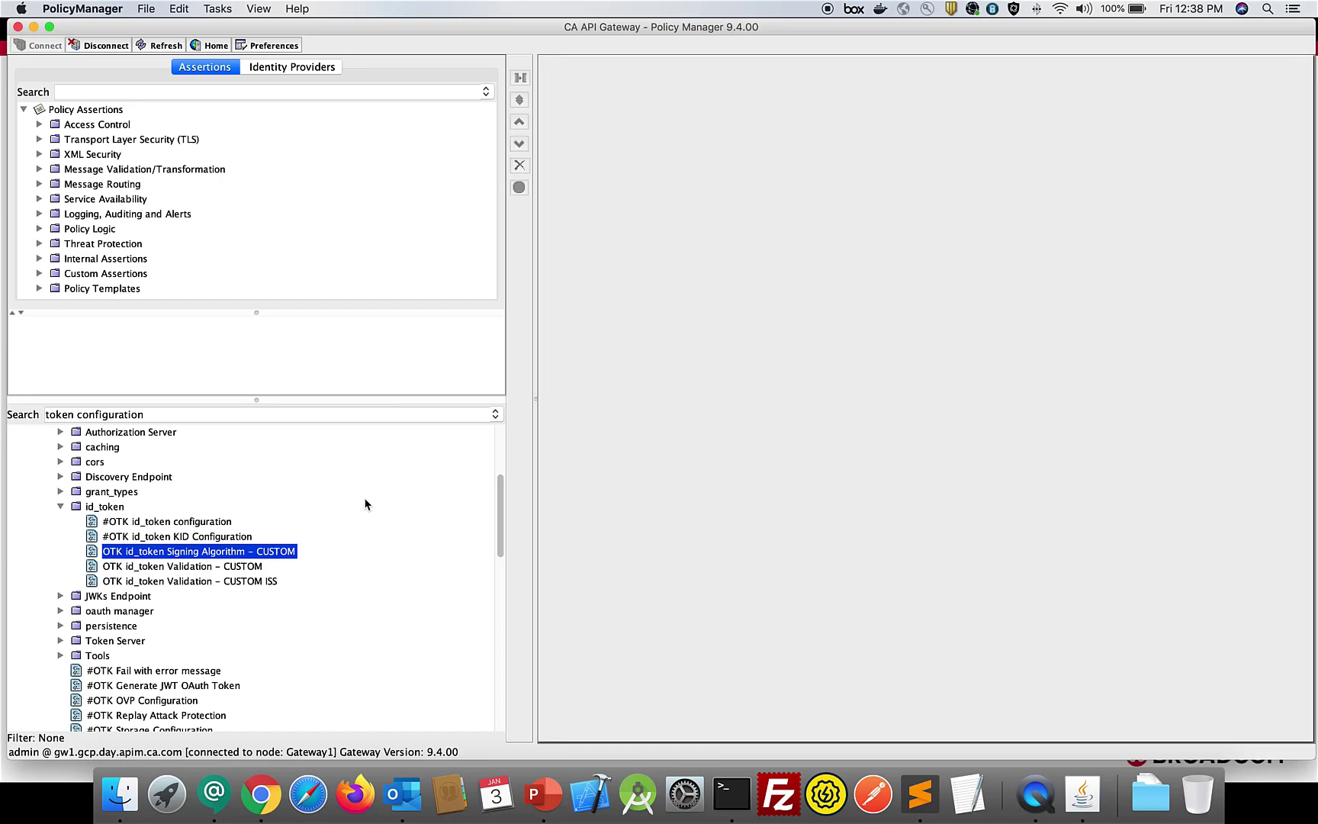
pyautogui.doubleClick(158, 552)
pyautogui.click(573, 188)
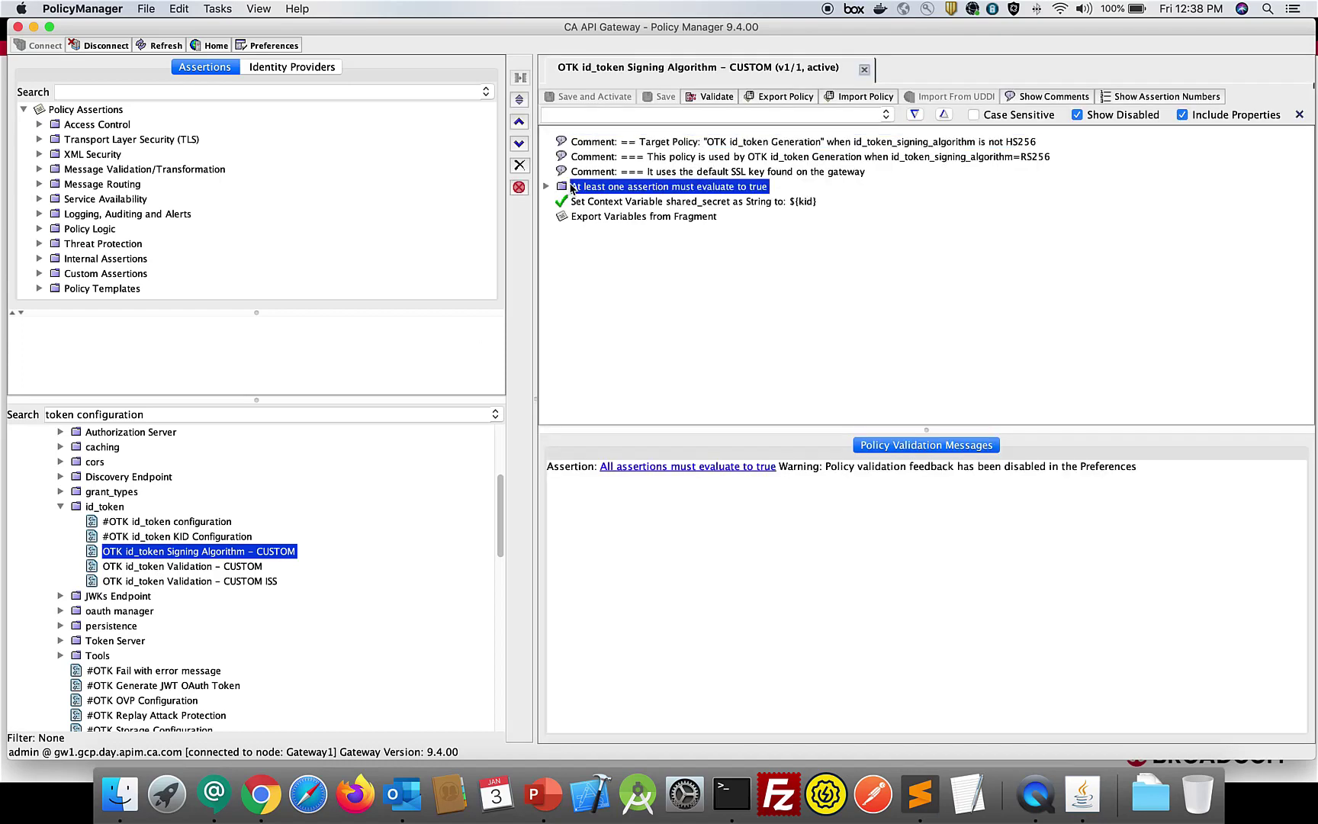
pyautogui.click(520, 100)
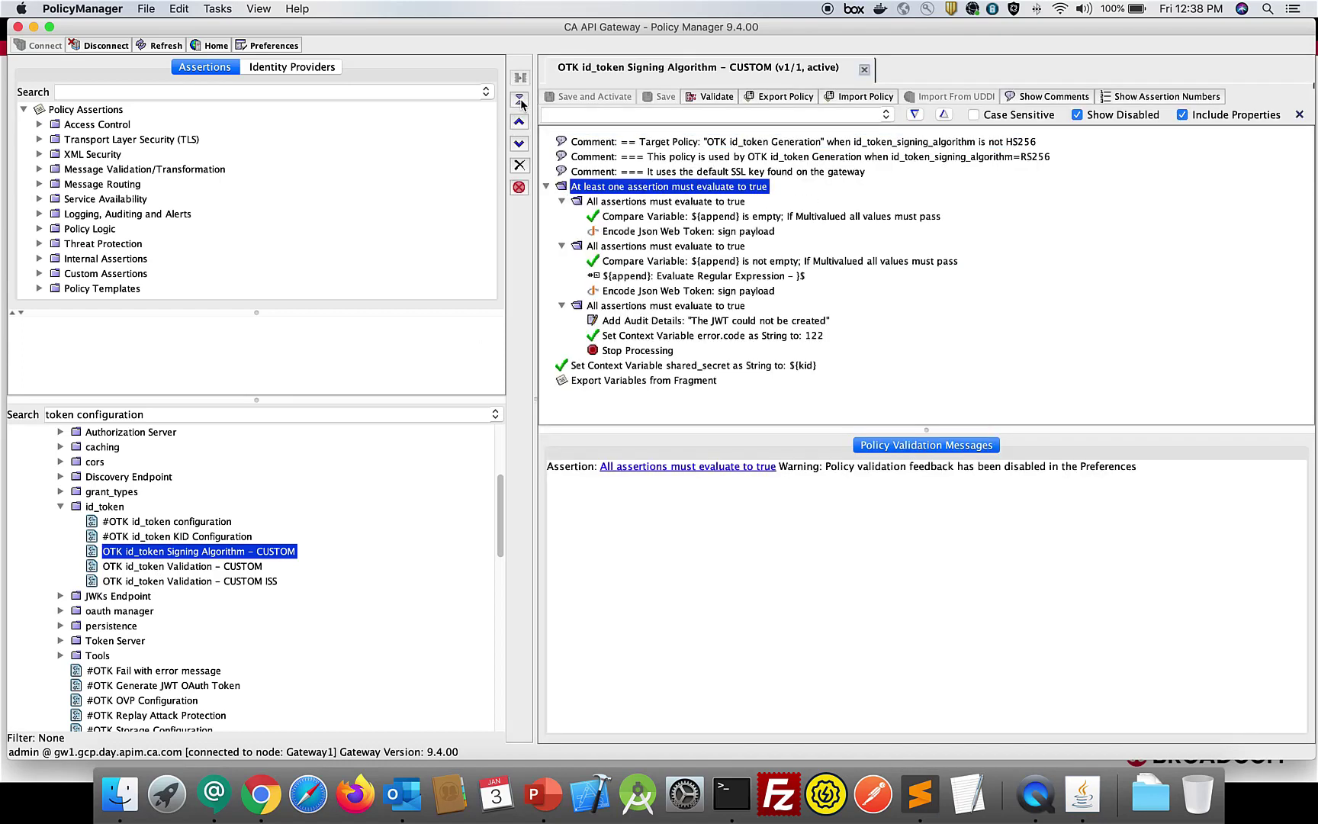
pyautogui.doubleClick(664, 232)
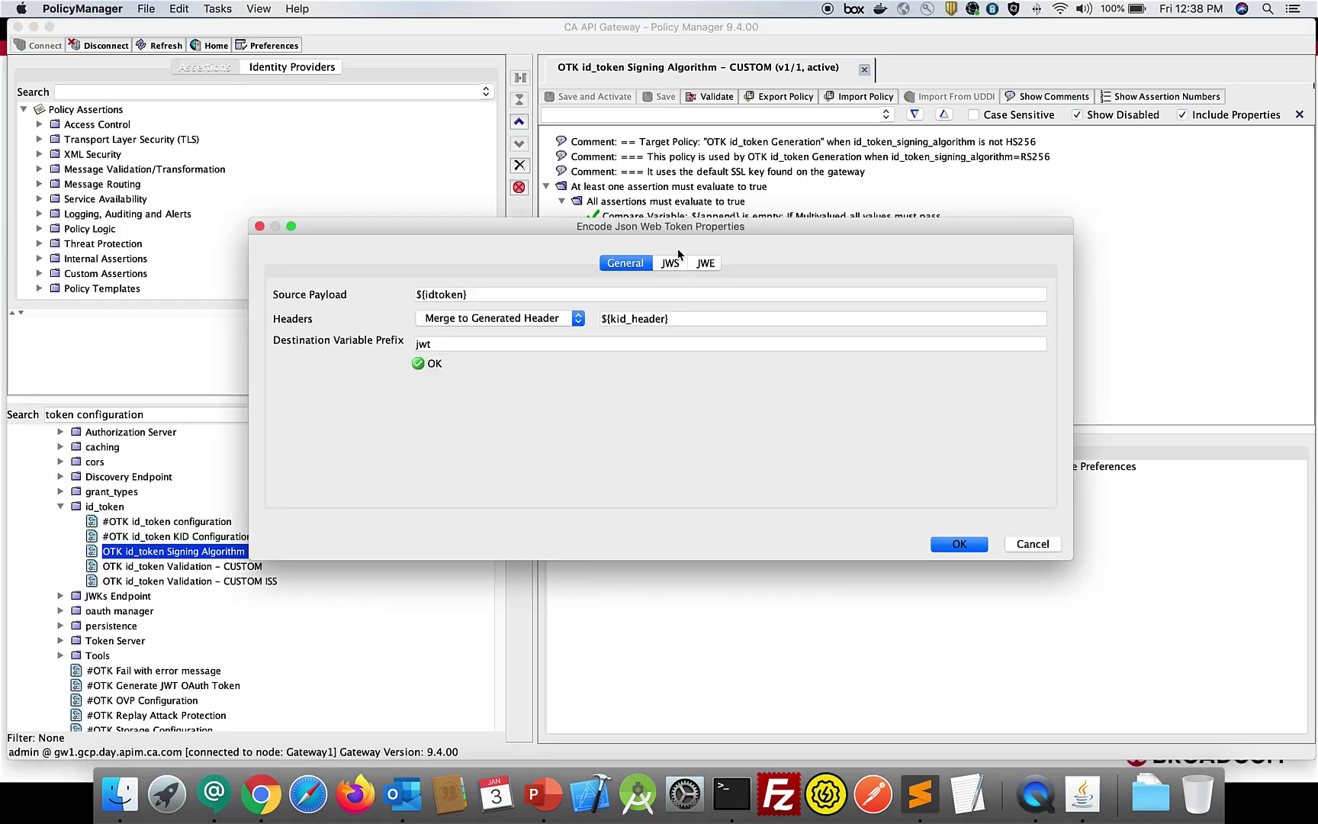
pyautogui.click(671, 264)
pyautogui.click(662, 380)
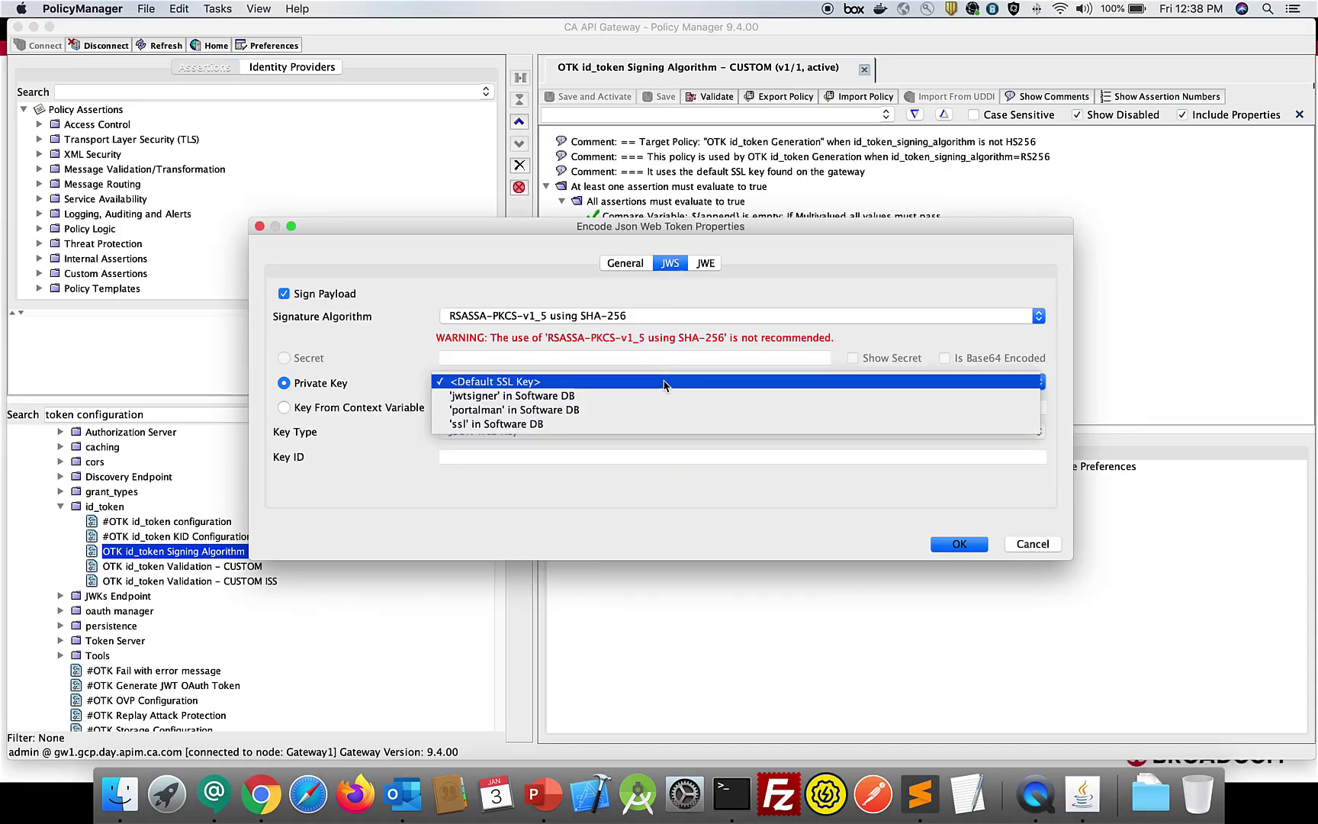
pyautogui.click(653, 398)
pyautogui.click(958, 544)
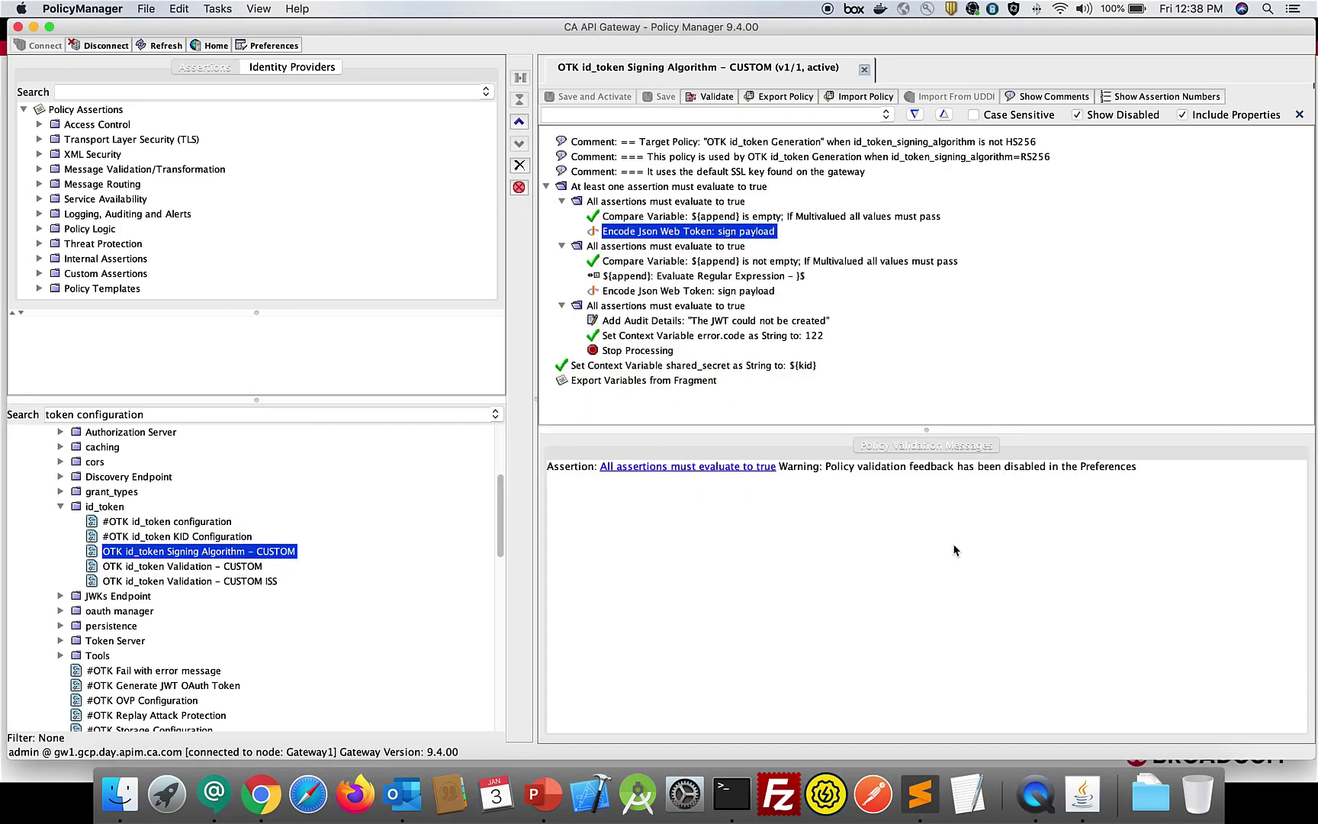
# Step: Set the non-empty-append branch's Encode Json Web Token private key to 'jwtsigner' in Software DB, then save, activate and close the signing policy
pyautogui.click(717, 292)
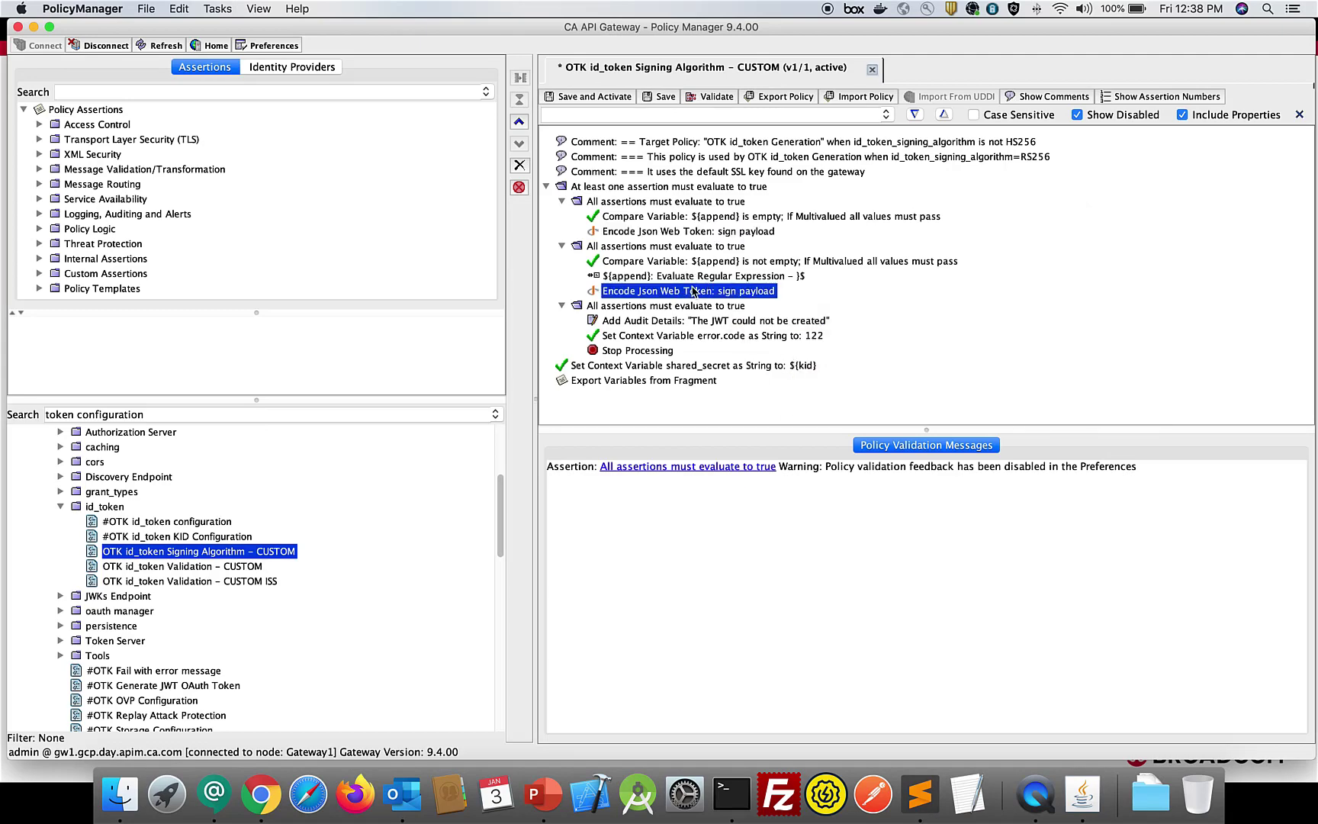
pyautogui.doubleClick(693, 291)
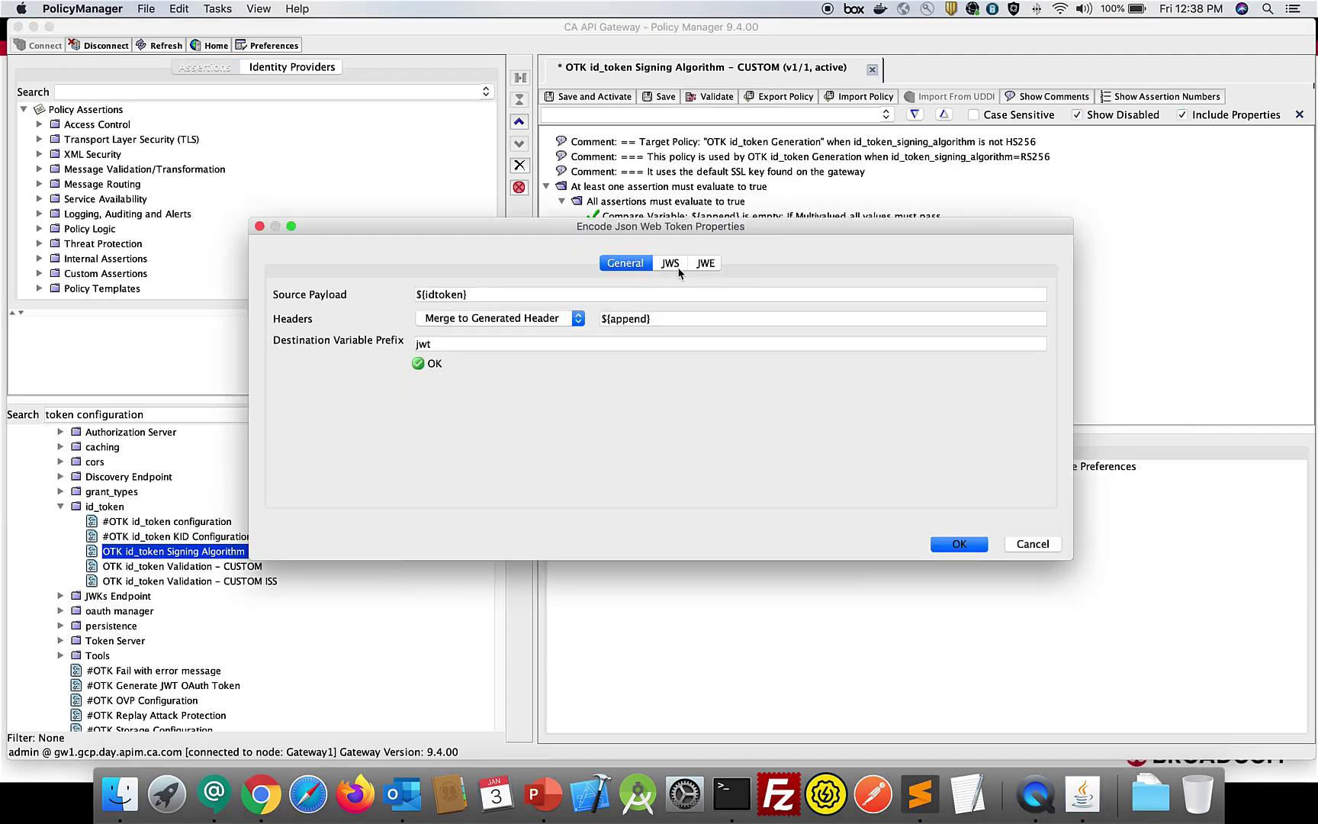
pyautogui.click(672, 264)
pyautogui.click(642, 381)
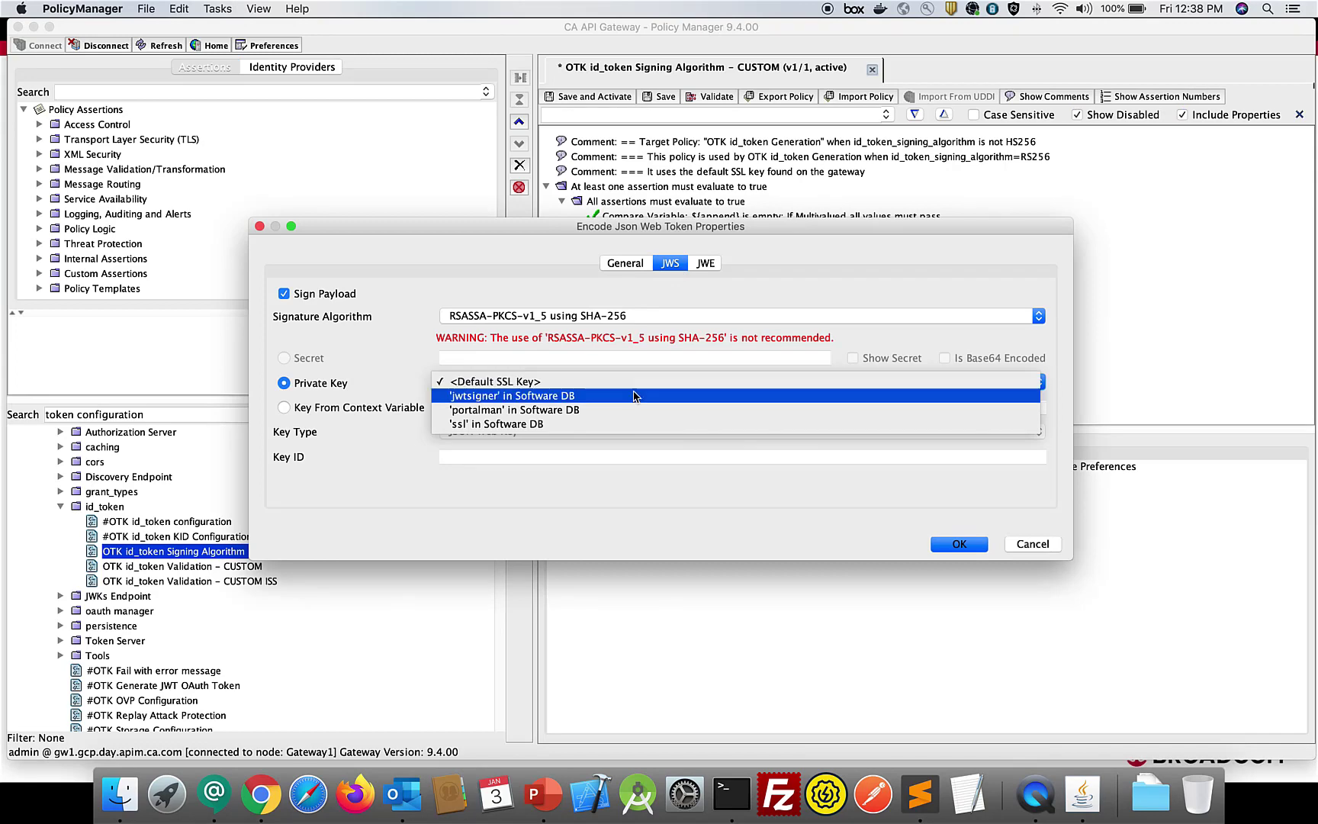
pyautogui.click(637, 396)
pyautogui.click(969, 547)
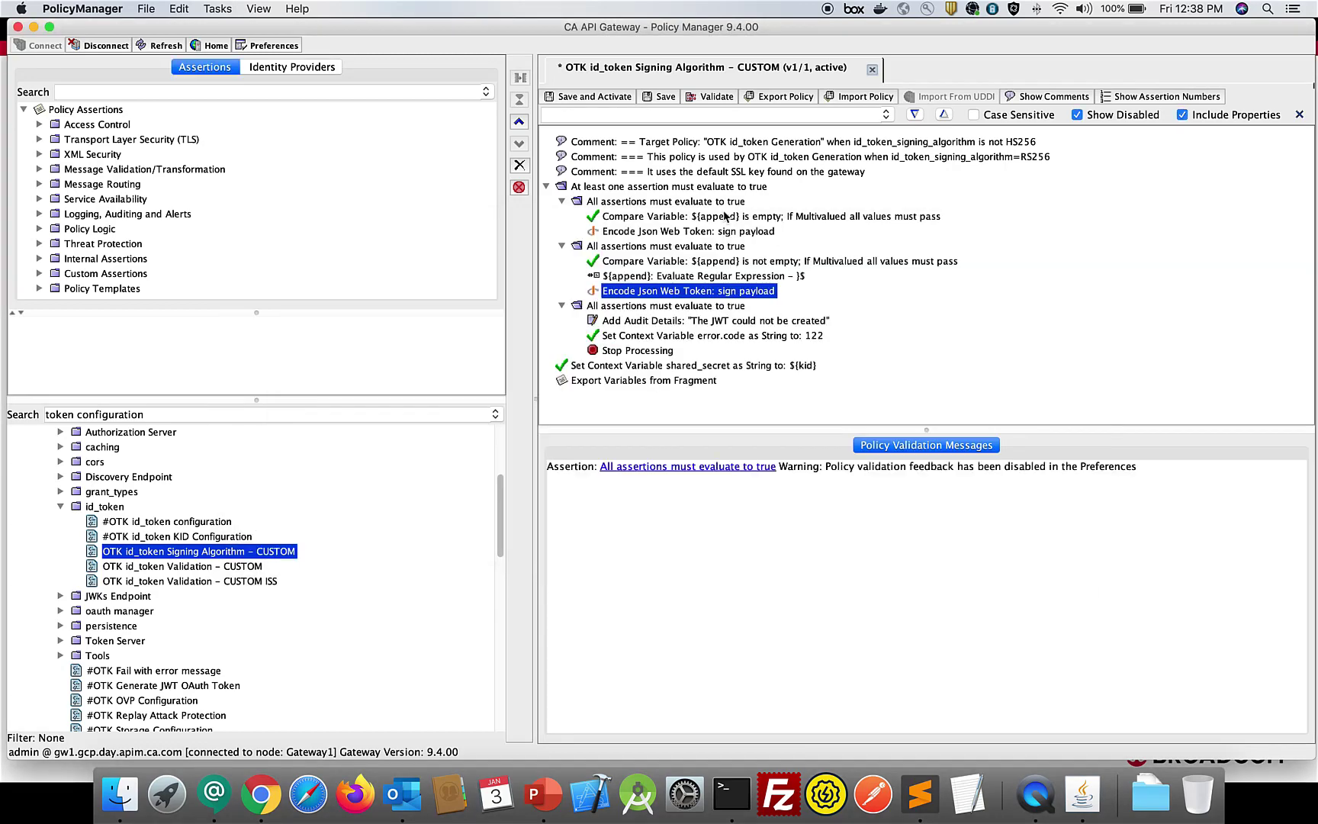
pyautogui.click(602, 97)
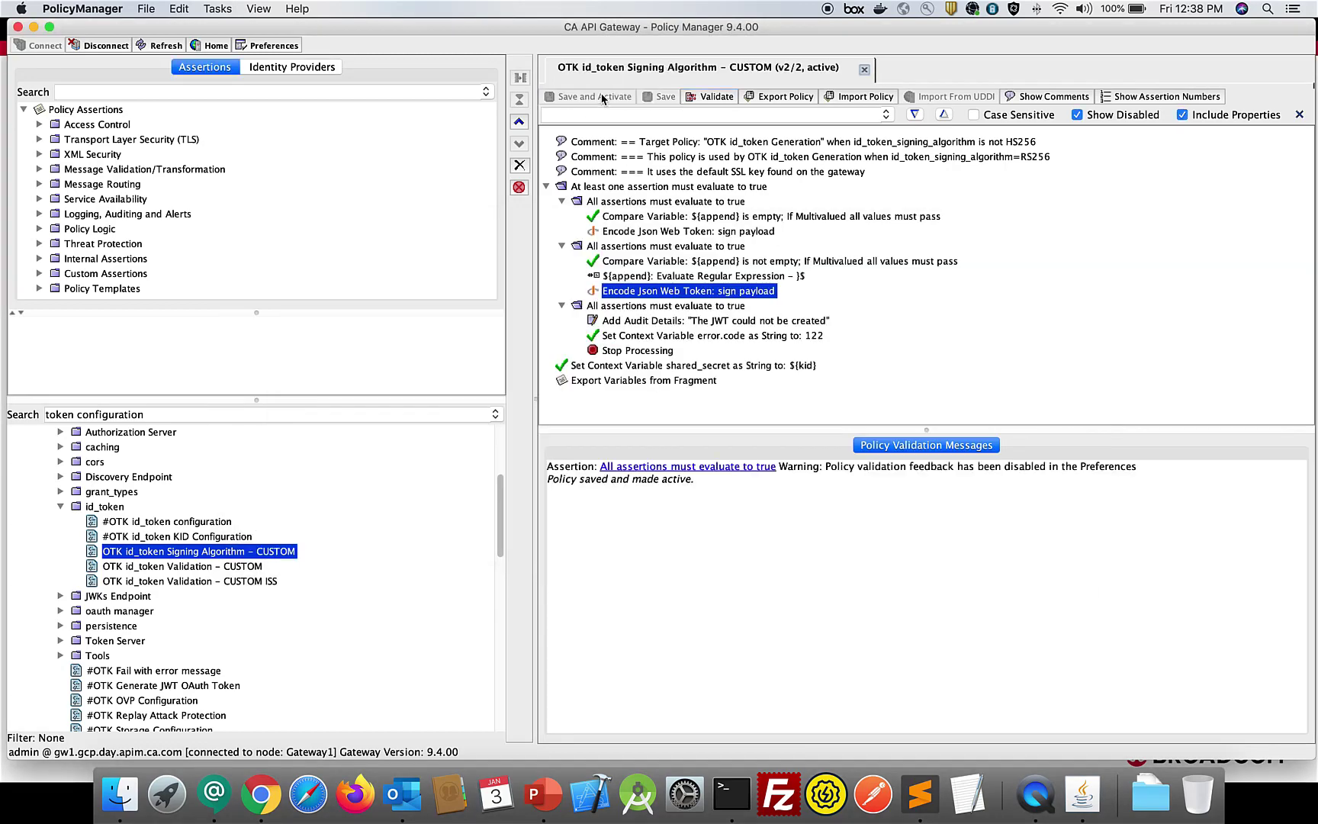
pyautogui.click(865, 69)
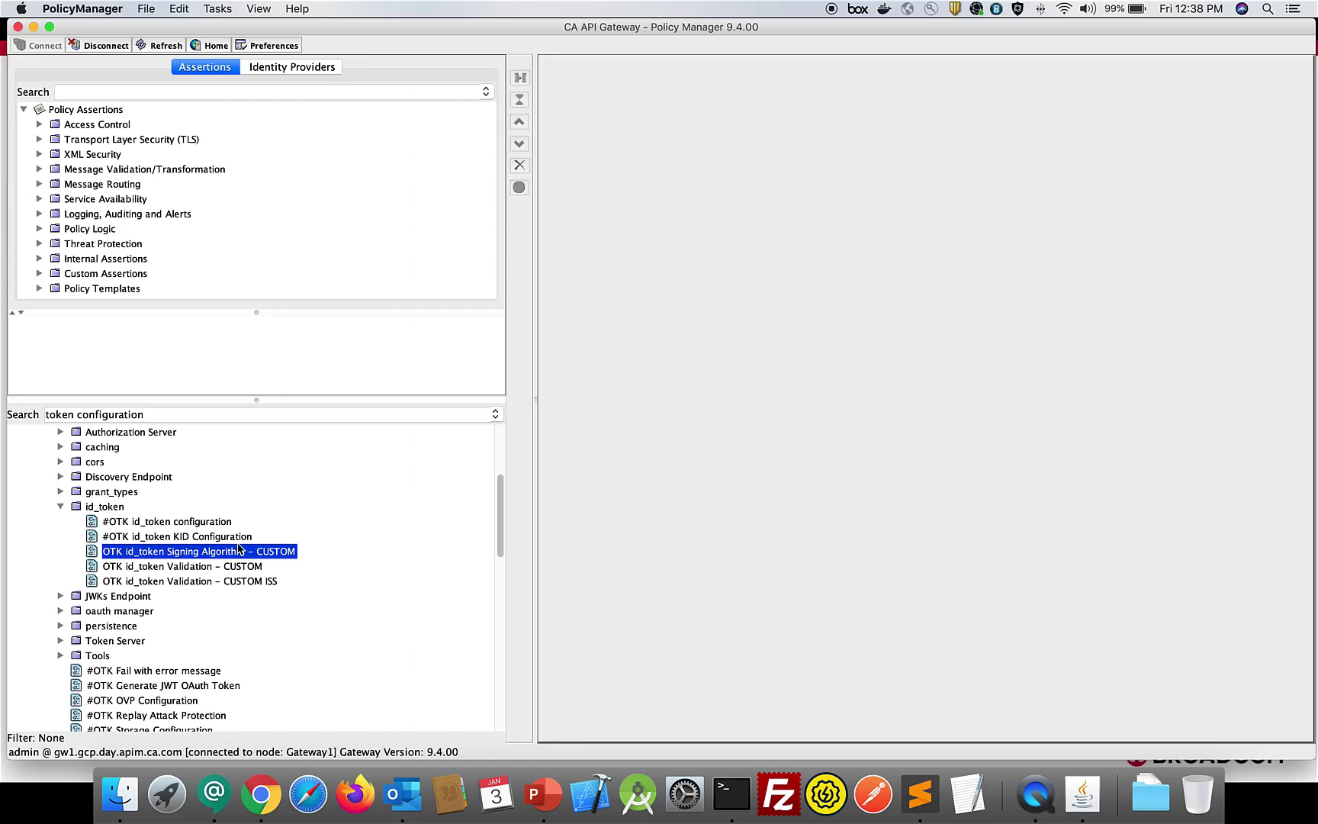
# Step: In OTK id_token Validation – CUSTOM, set the Decode Json Web Token recipient key to 'jwtsigner' in Software DB, then save, activate and close the policy
pyautogui.click(199, 567)
pyautogui.doubleClick(200, 567)
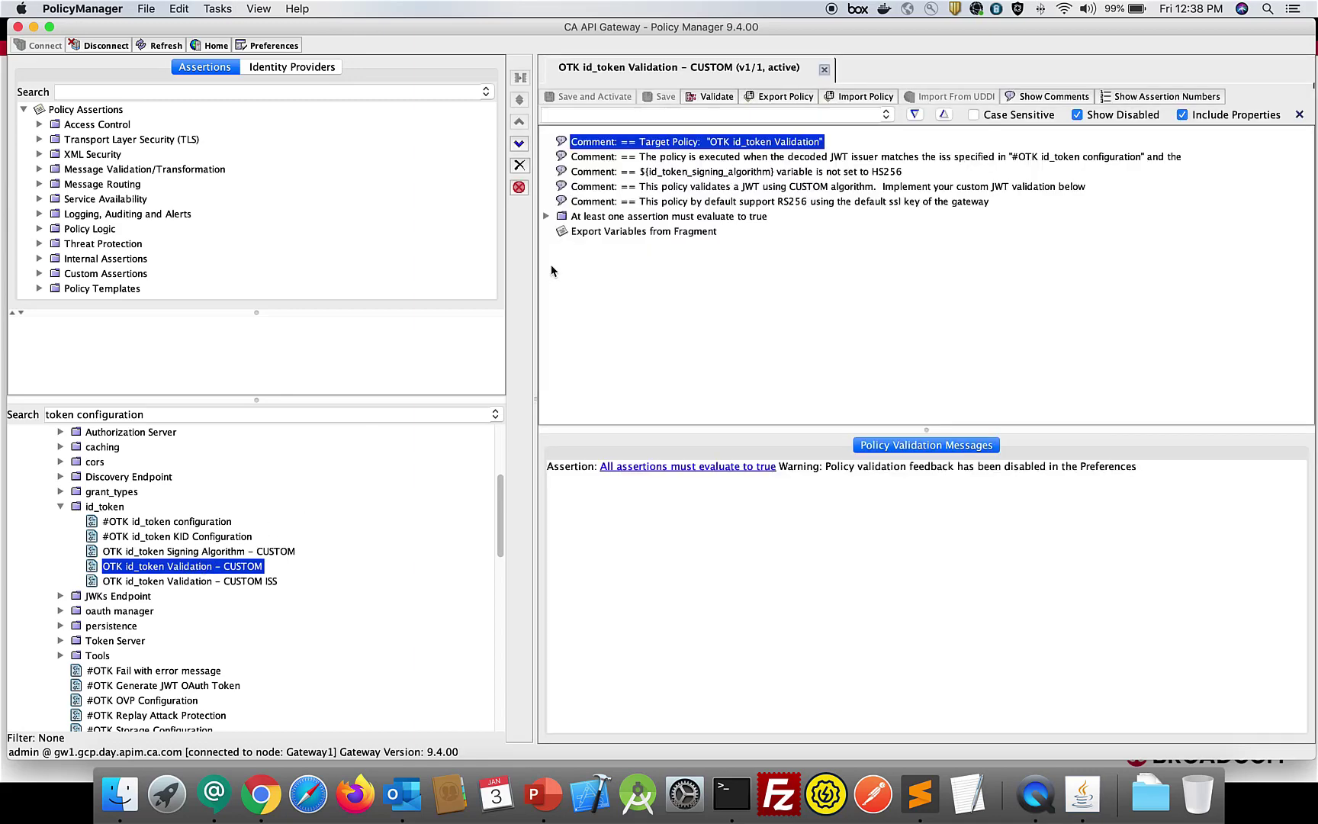
pyautogui.click(647, 219)
pyautogui.click(520, 101)
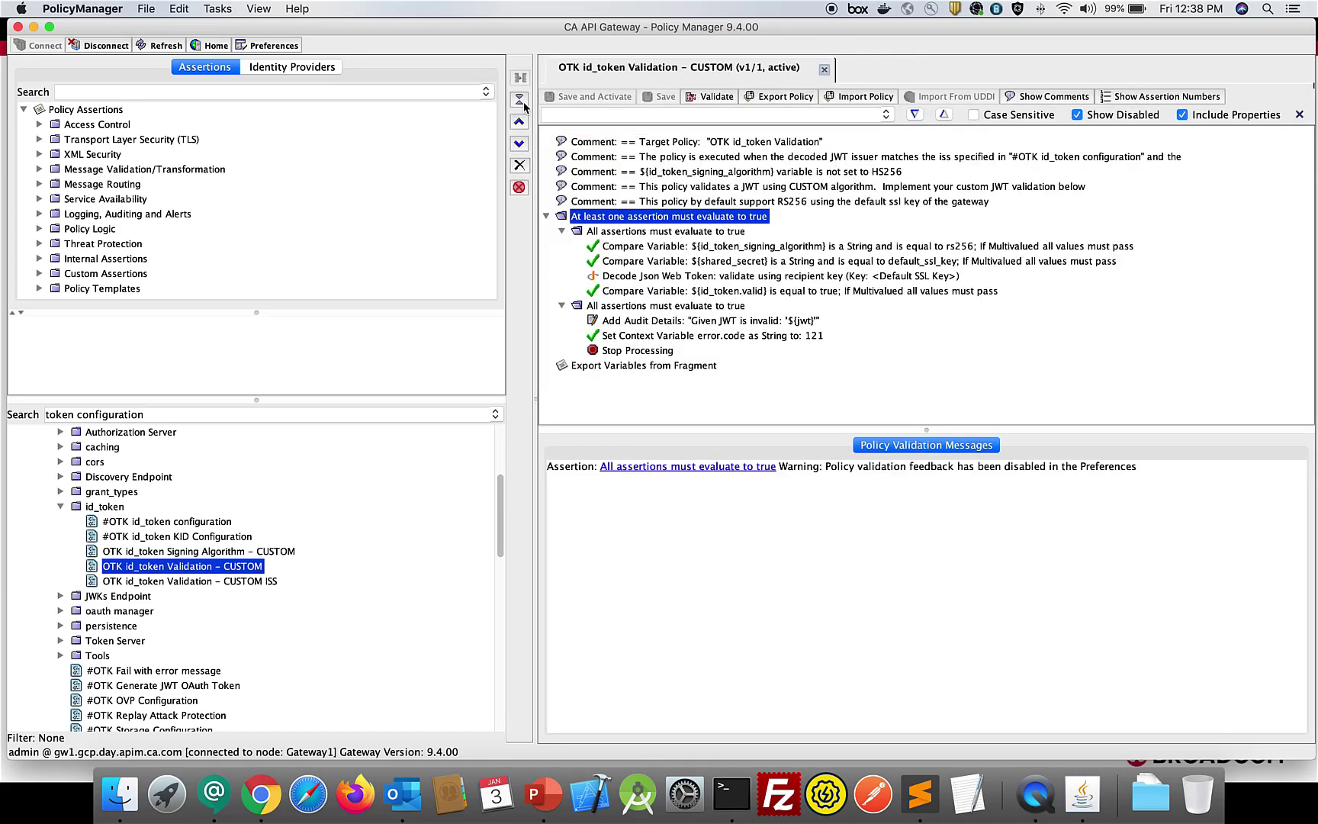
pyautogui.doubleClick(641, 276)
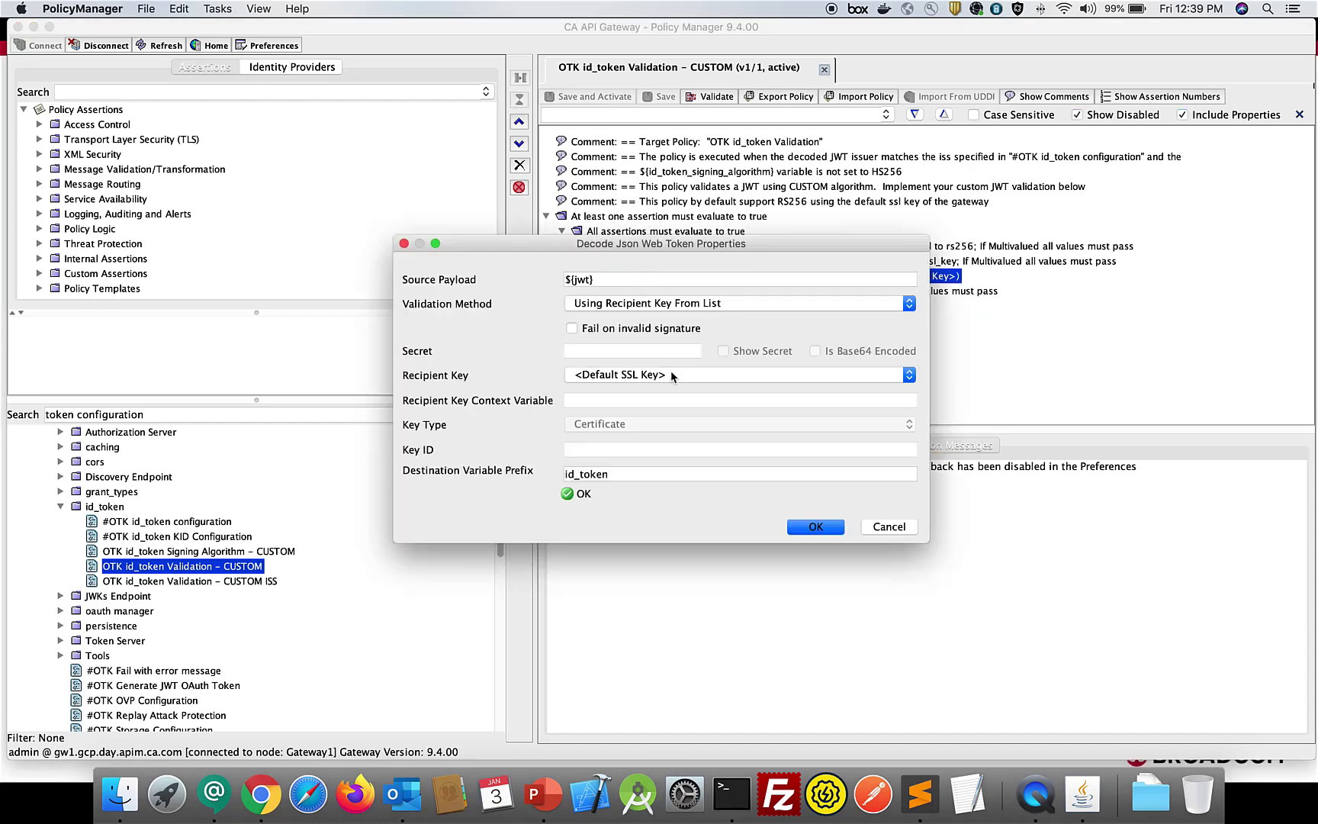
pyautogui.click(672, 375)
pyautogui.click(671, 392)
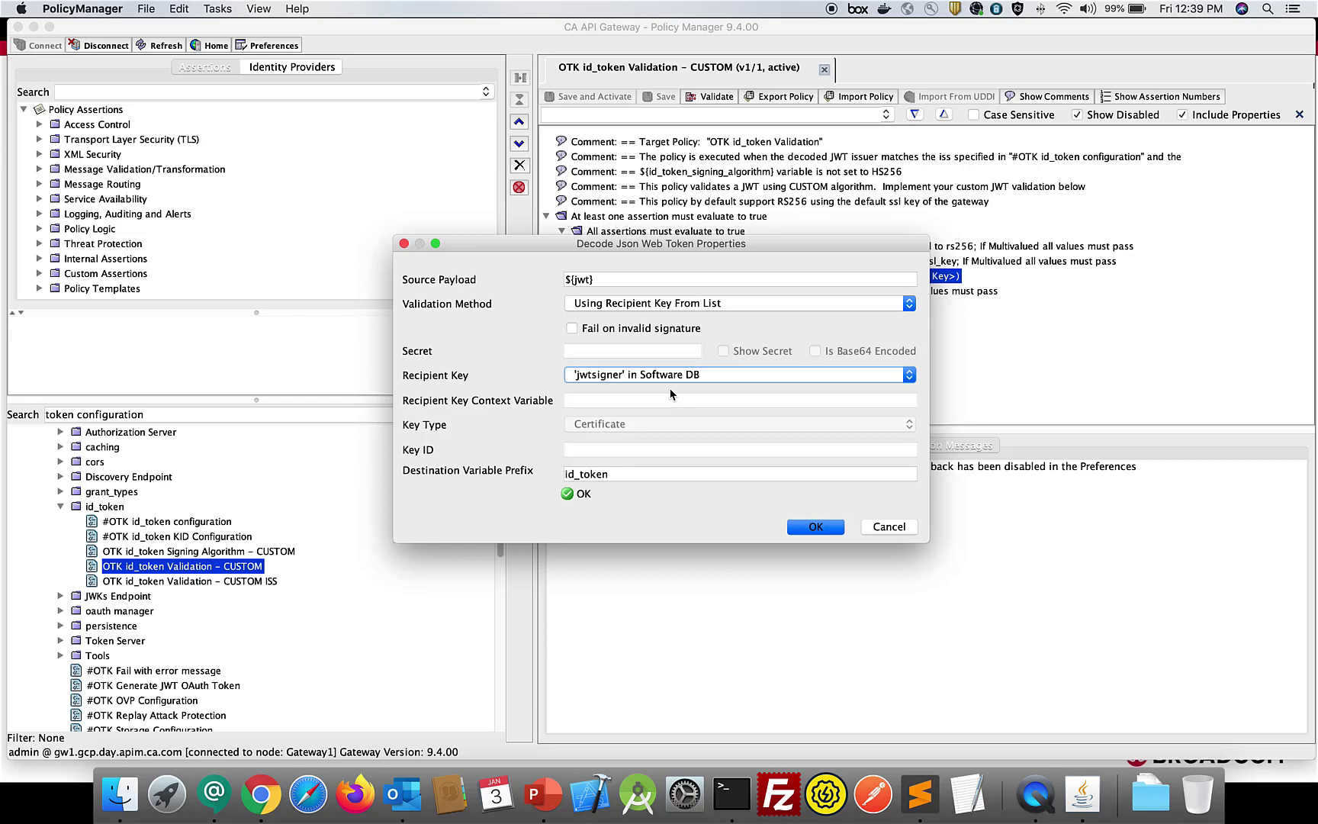
pyautogui.click(816, 526)
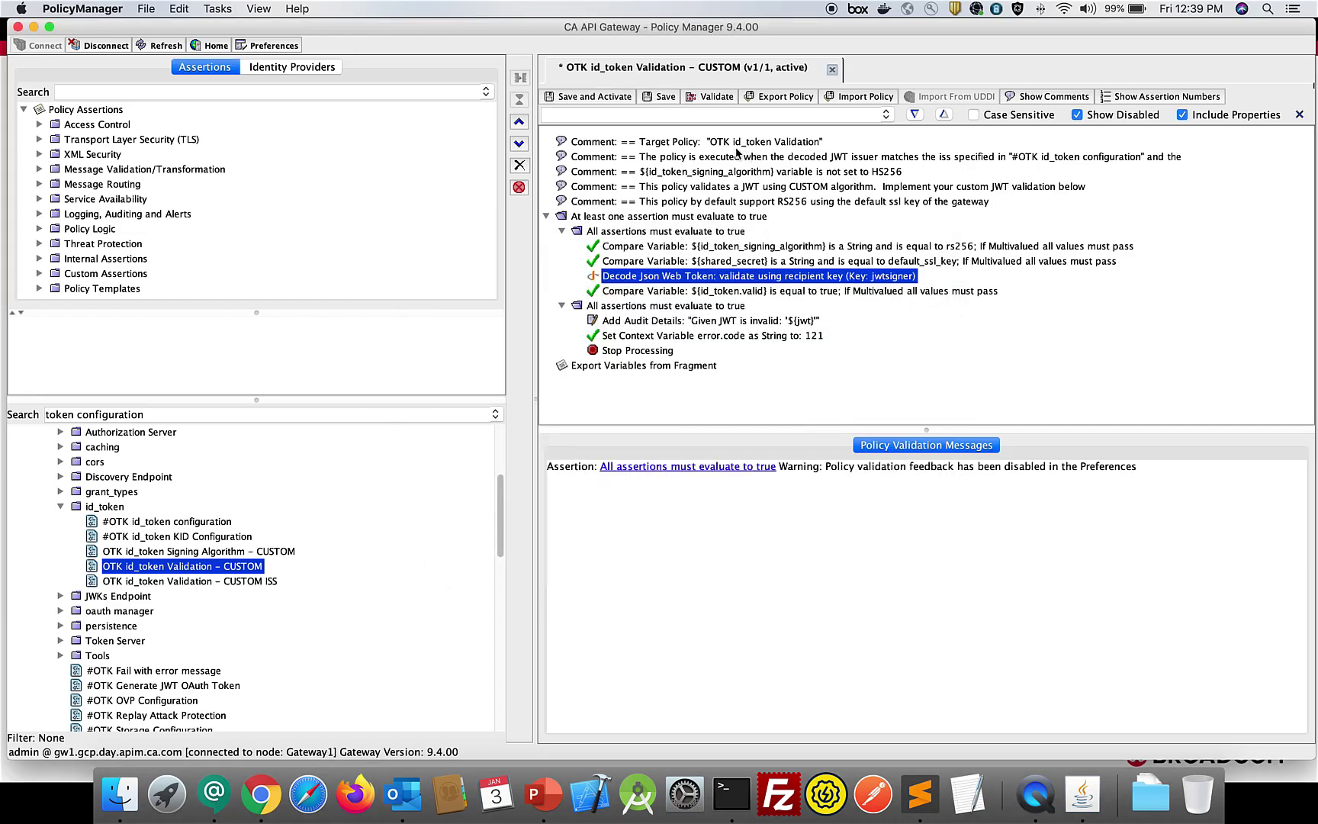
pyautogui.click(604, 96)
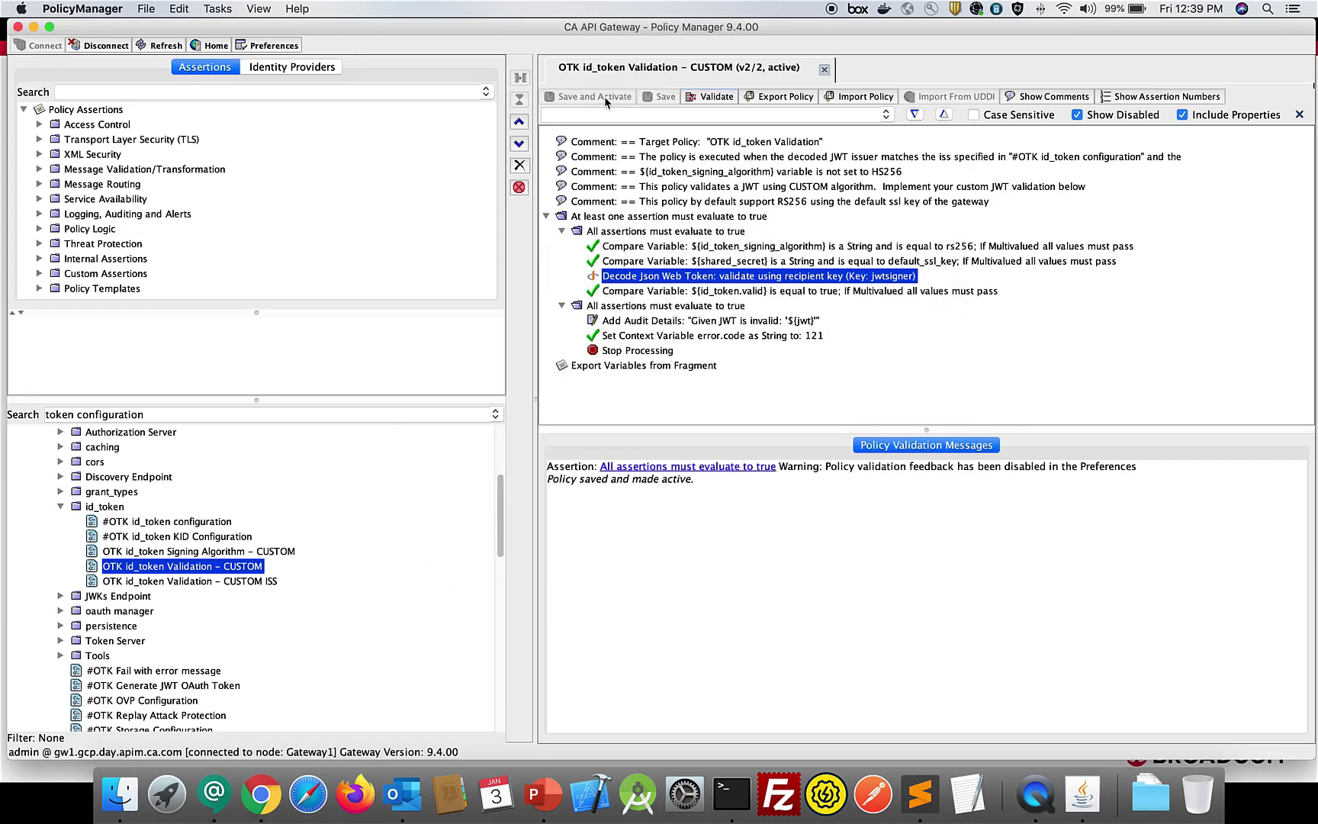
pyautogui.click(825, 70)
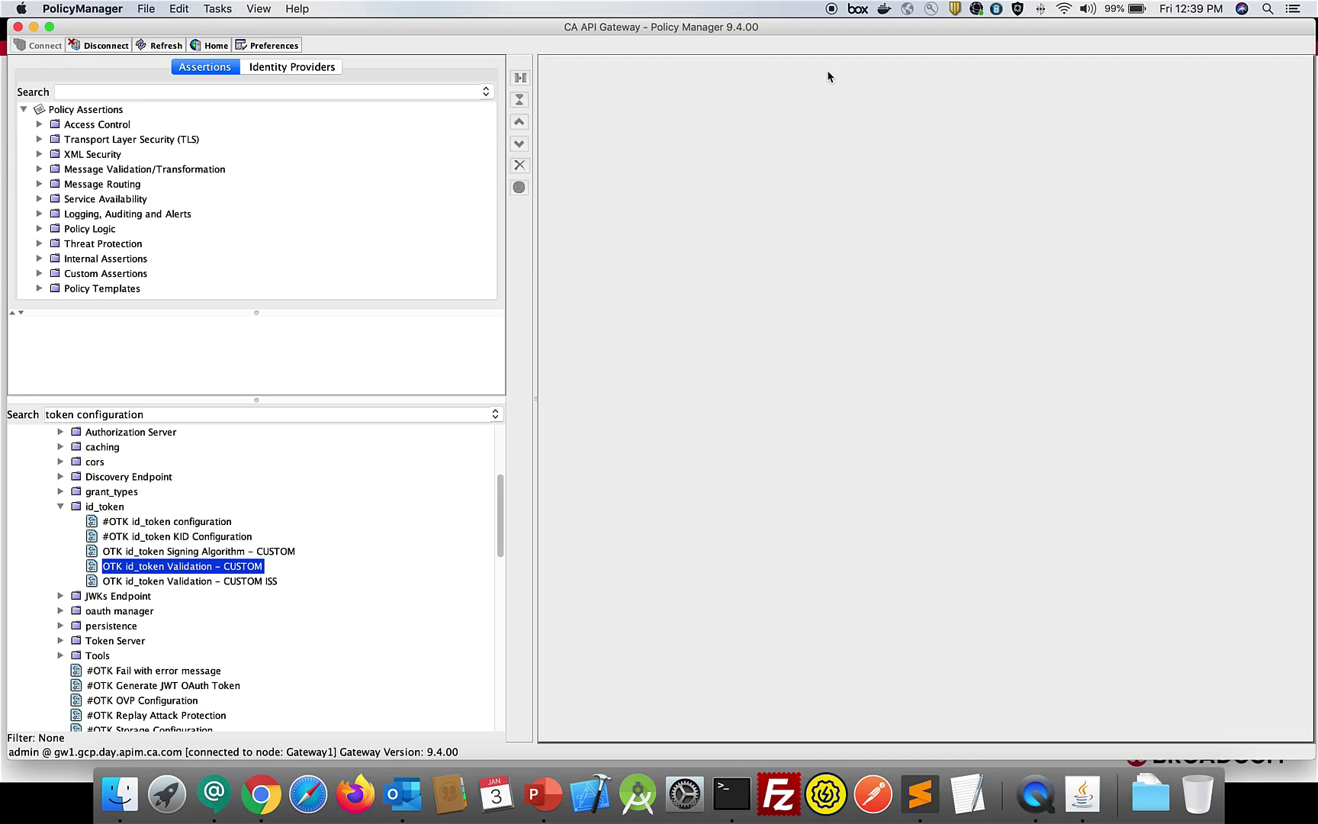
pyautogui.moveTo(539, 24); pyautogui.dragTo(533, 24)
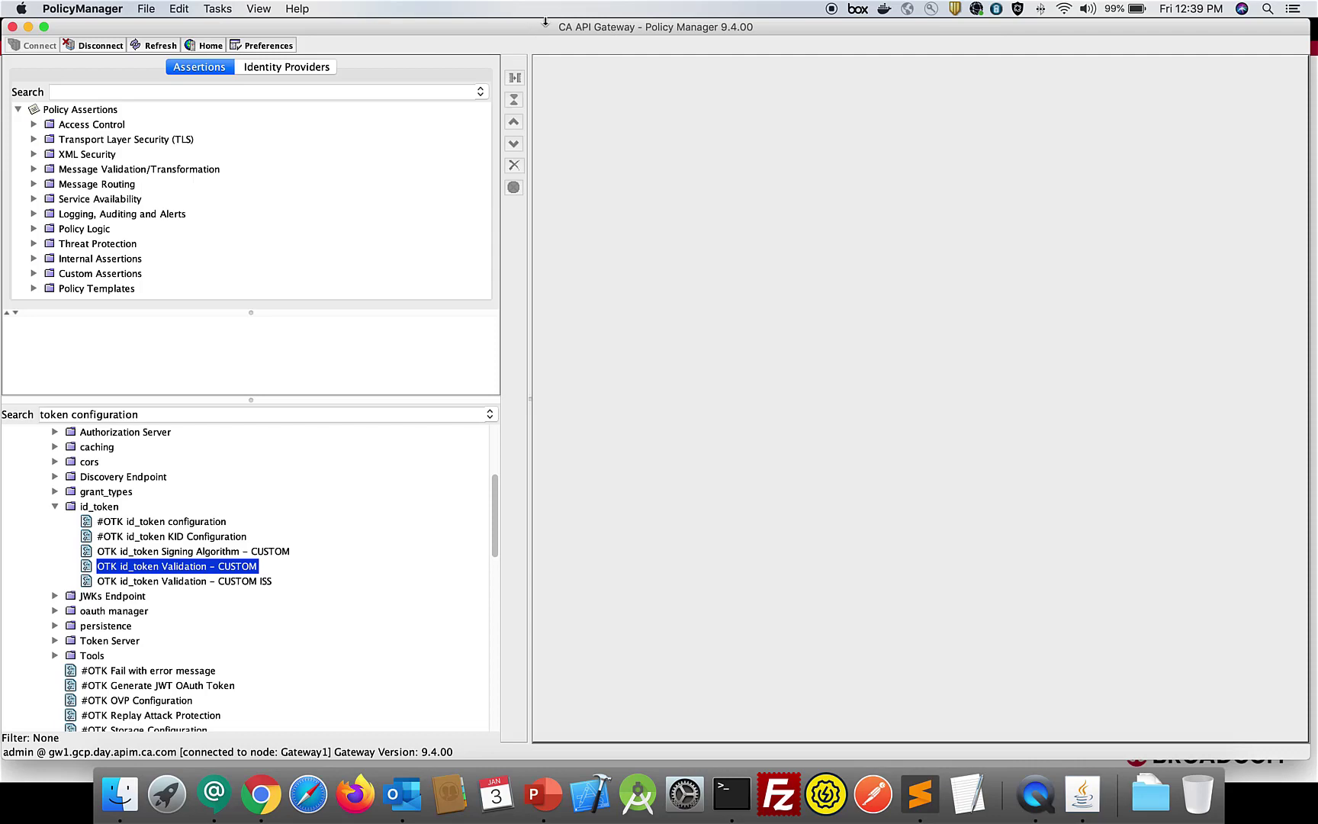
# Step: Switch to Chrome and send the authorization request from the OAuth 2.0 Test Client's Basic Client Profile
pyautogui.press('super+Tab')
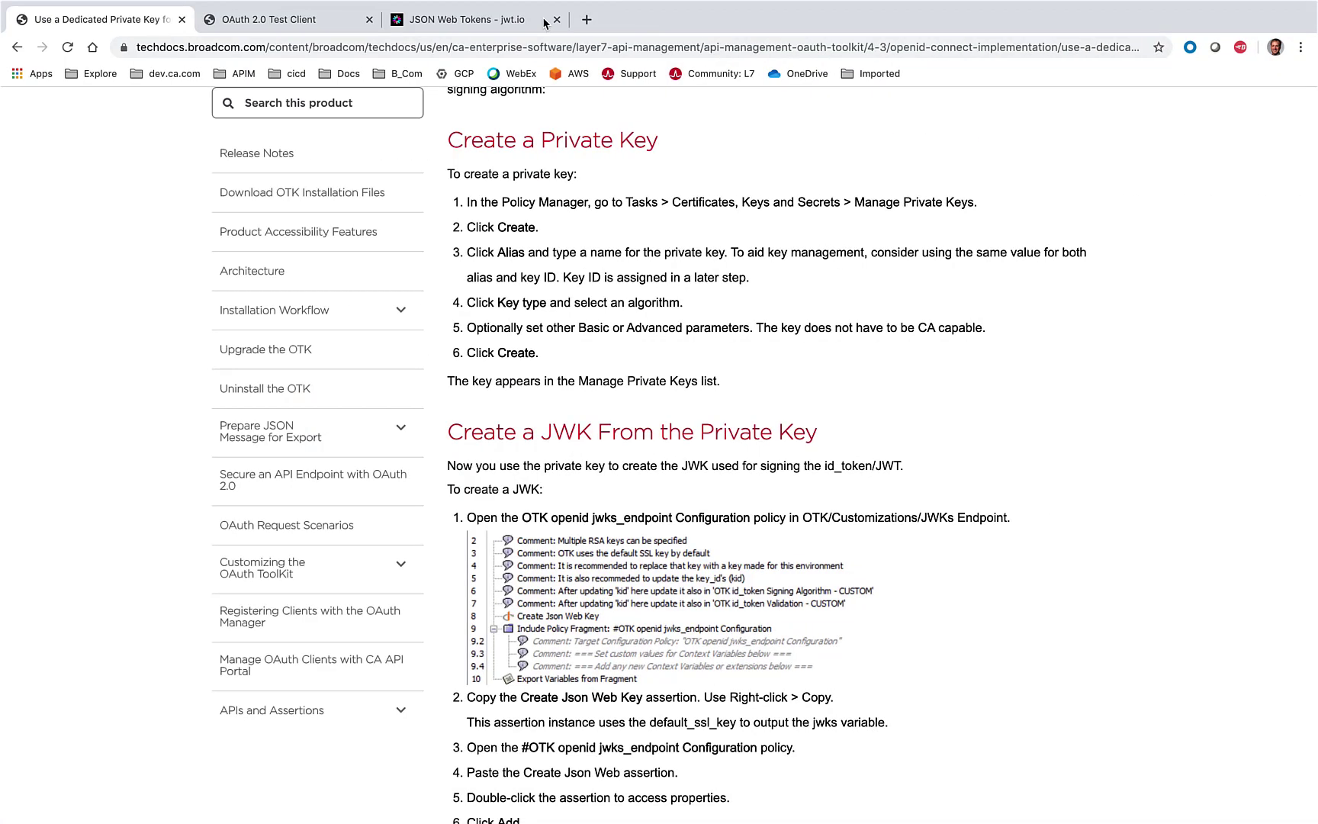
pyautogui.click(278, 59)
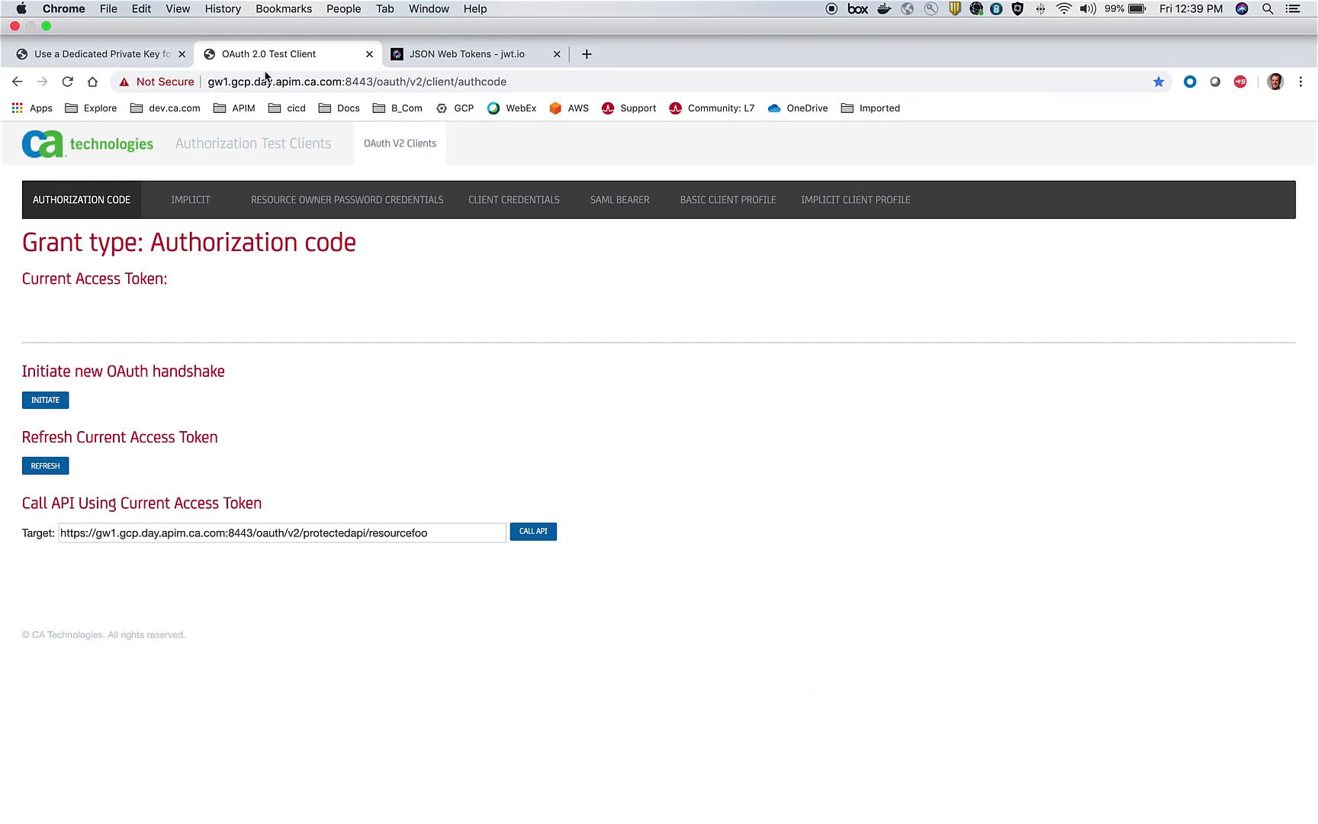
pyautogui.click(719, 168)
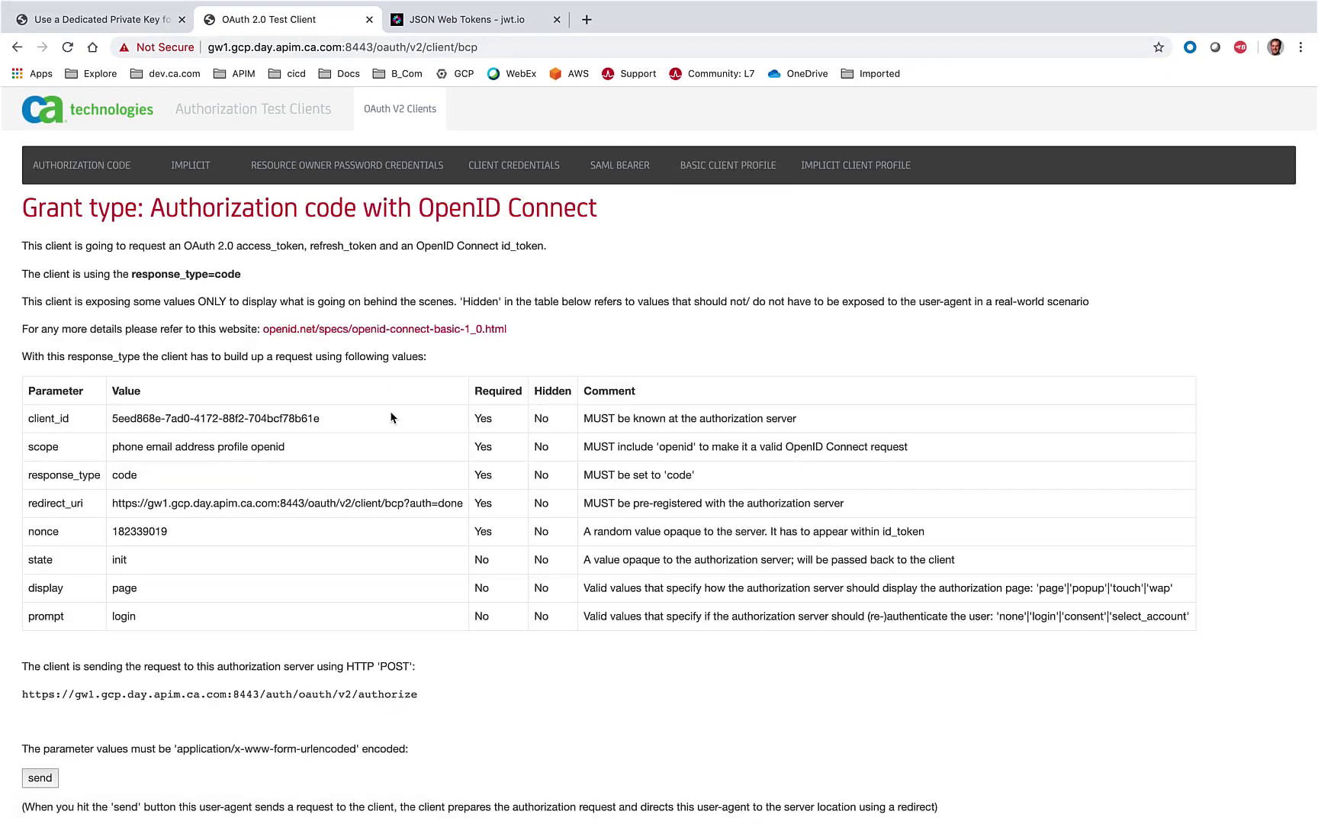
pyautogui.scroll(-1, 390, 418)
pyautogui.click(41, 734)
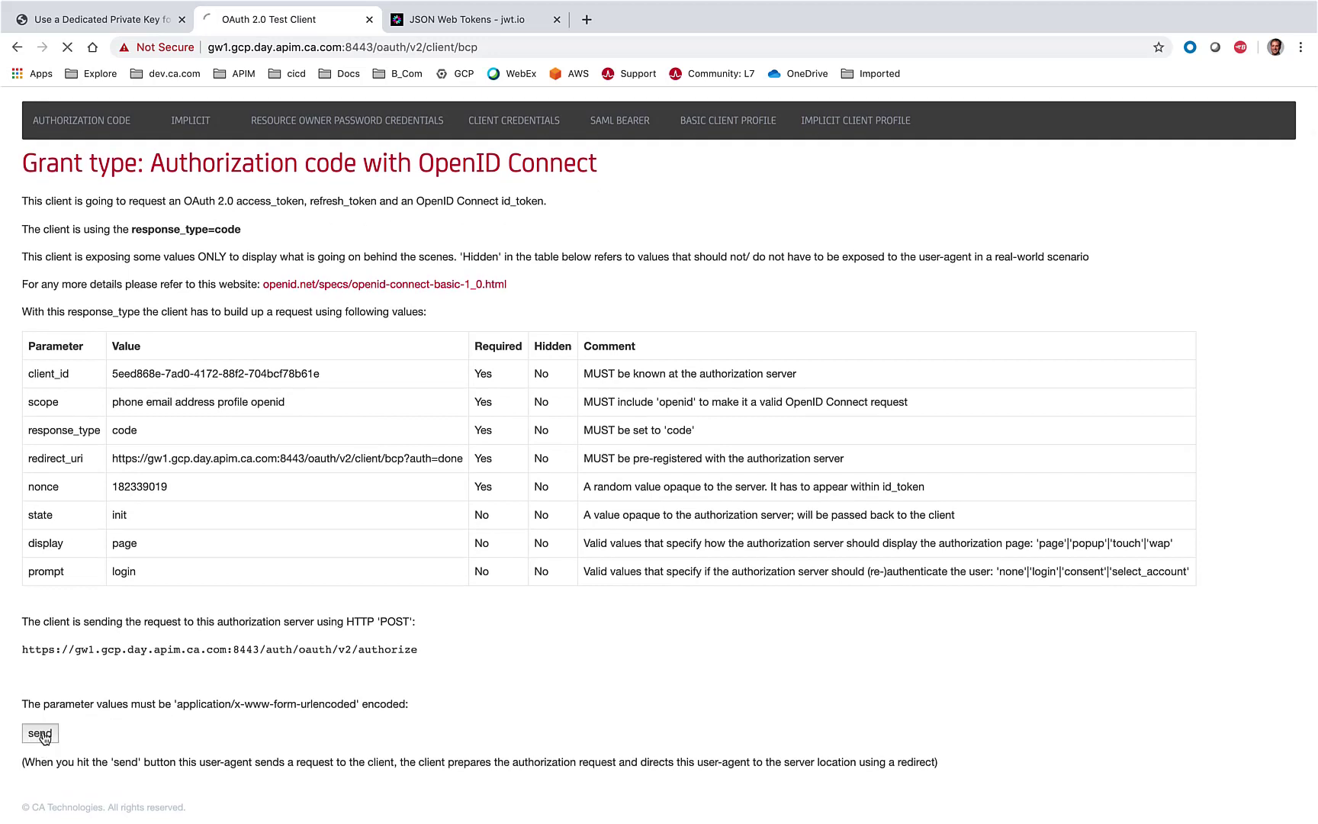
# Step: Log in to the OAuth 2.0 Authorization Server as oauthuser with the account password and grant the client's access request
pyautogui.click(187, 274)
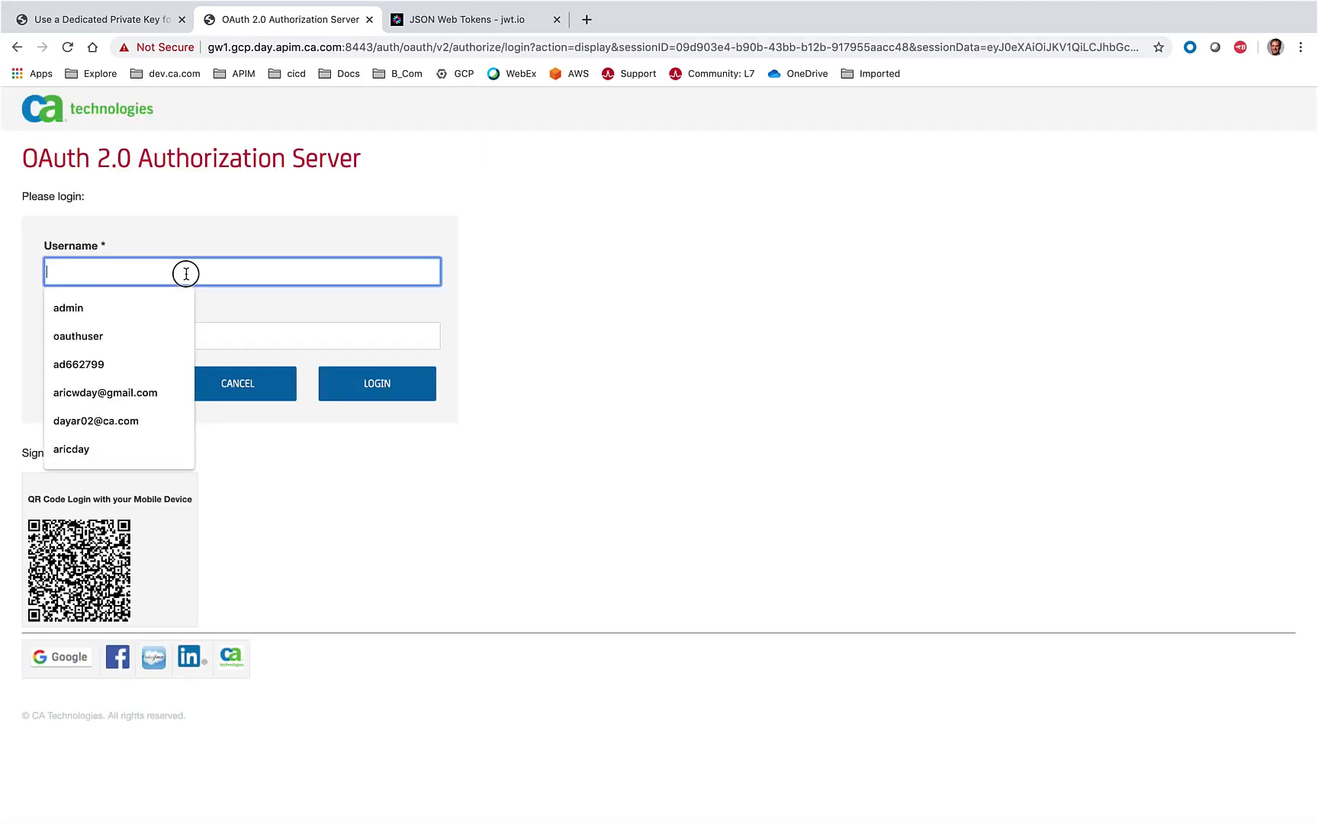
pyautogui.write('oauthus')
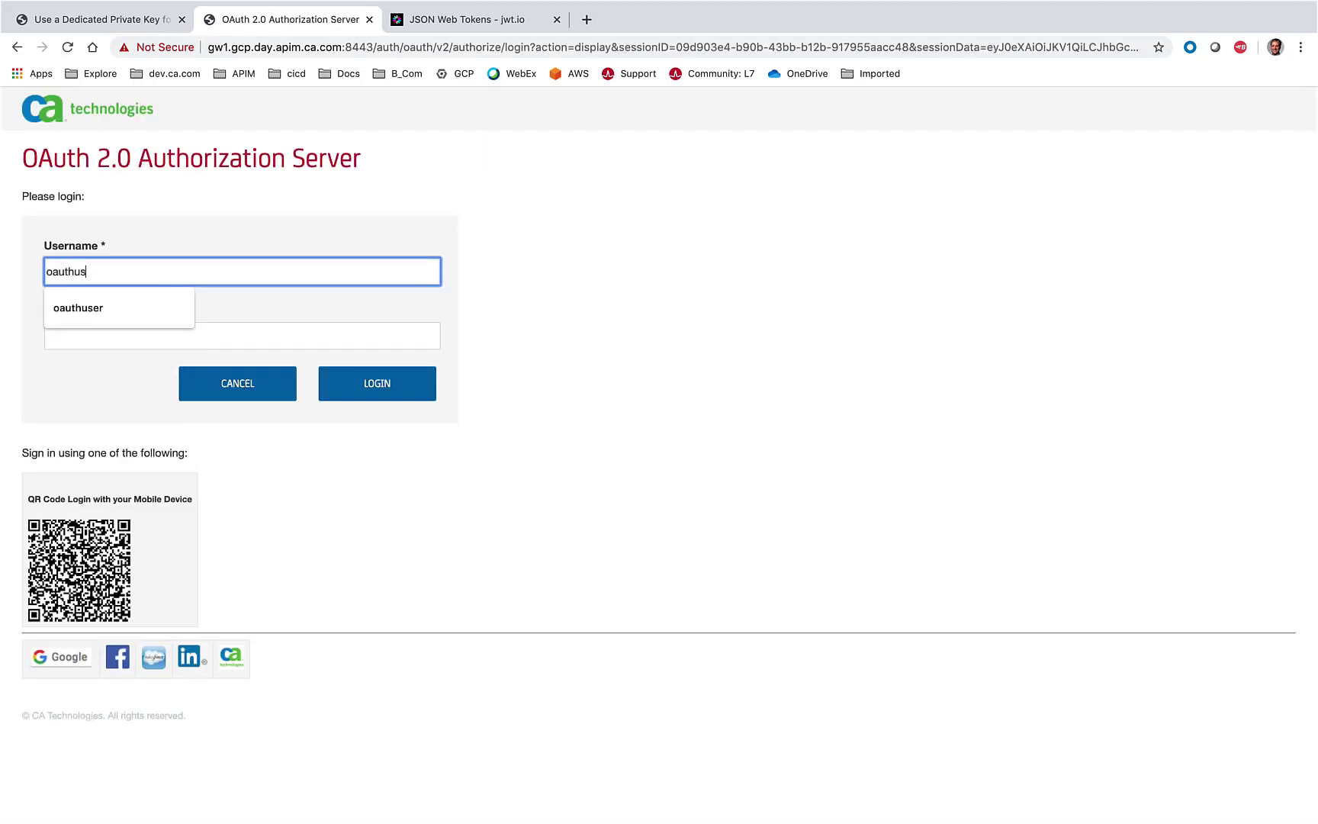
pyautogui.write('er')
pyautogui.click(142, 338)
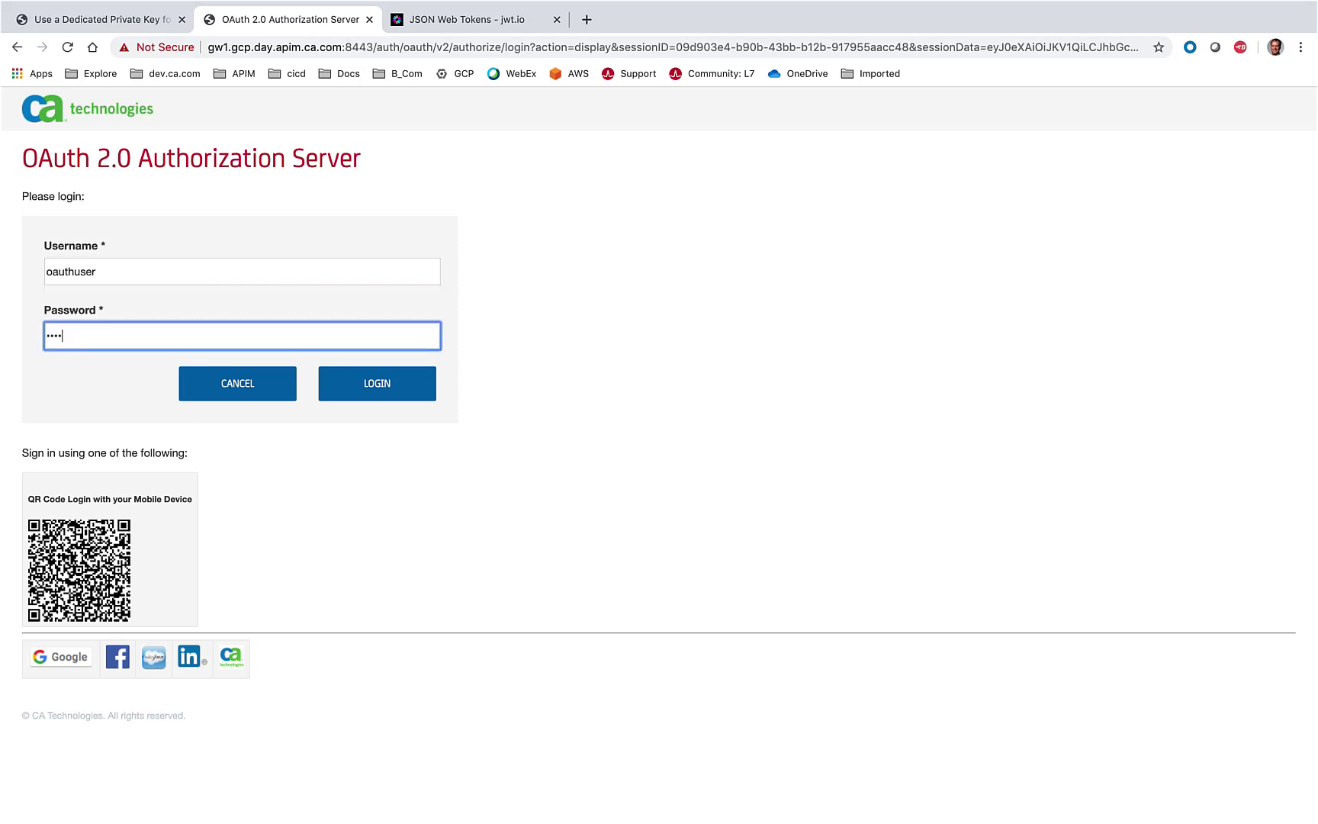
pyautogui.click(347, 386)
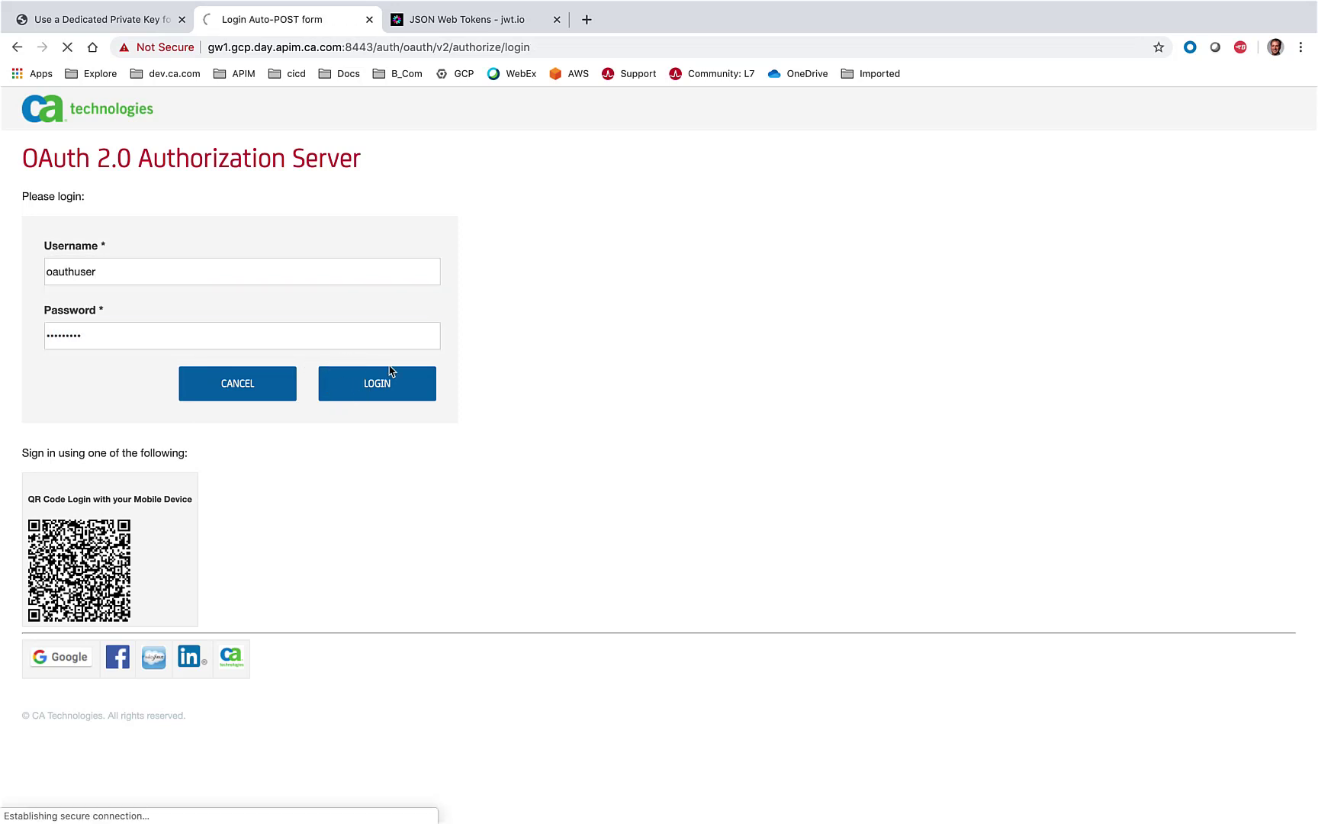
pyautogui.click(272, 362)
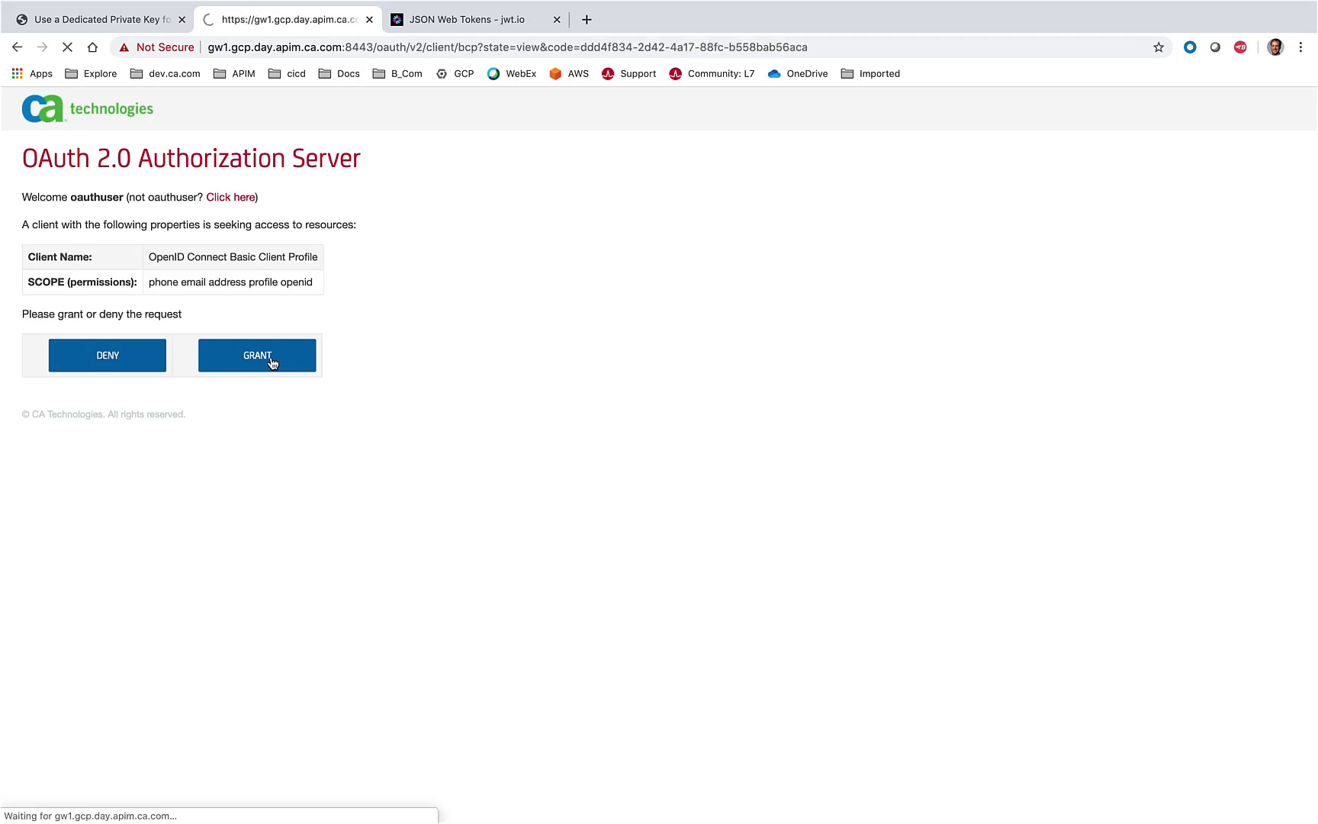
# Step: Select and copy the complete id_token value from the authorization server's JSON token response
pyautogui.scroll(-6, 272, 415)
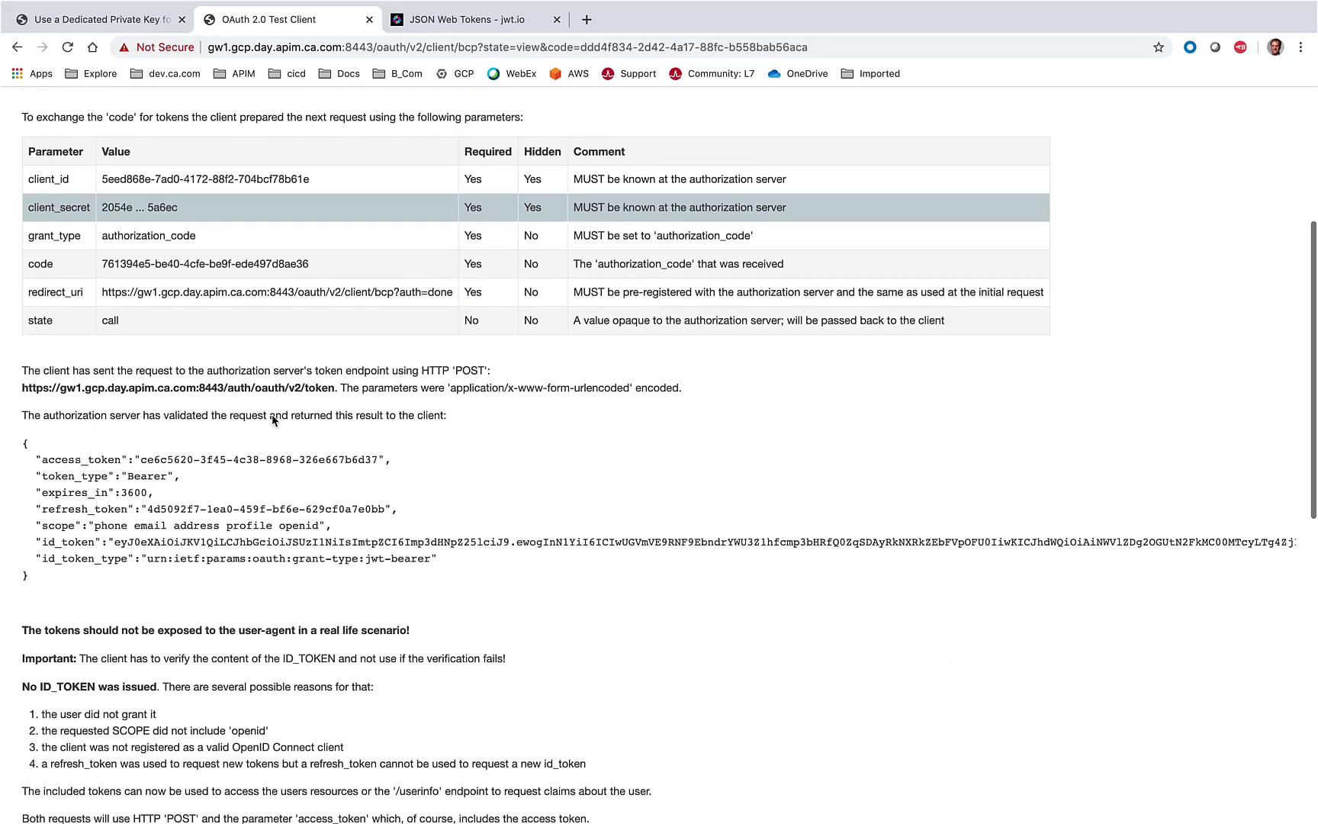
pyautogui.hscroll(3, 202, 416)
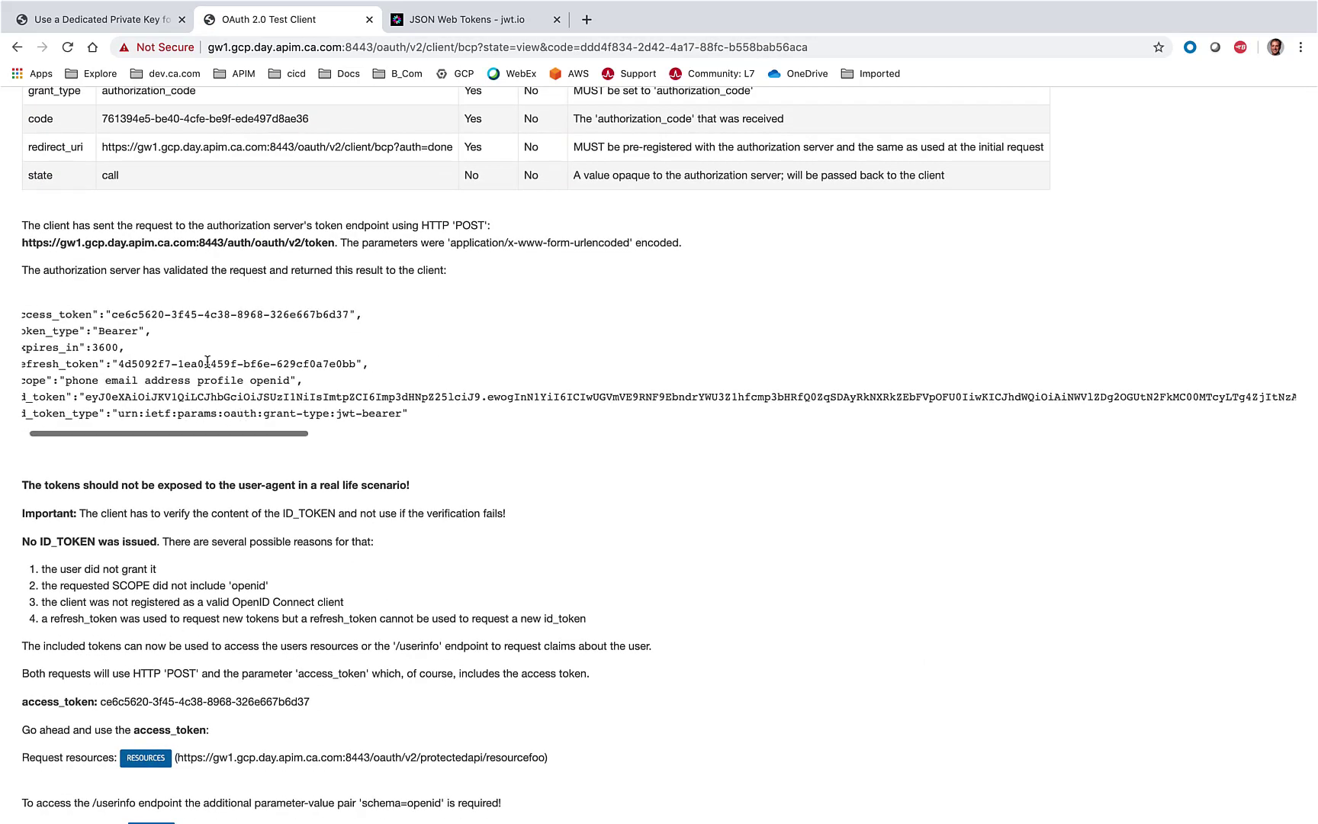
pyautogui.hscroll(2, 200, 415)
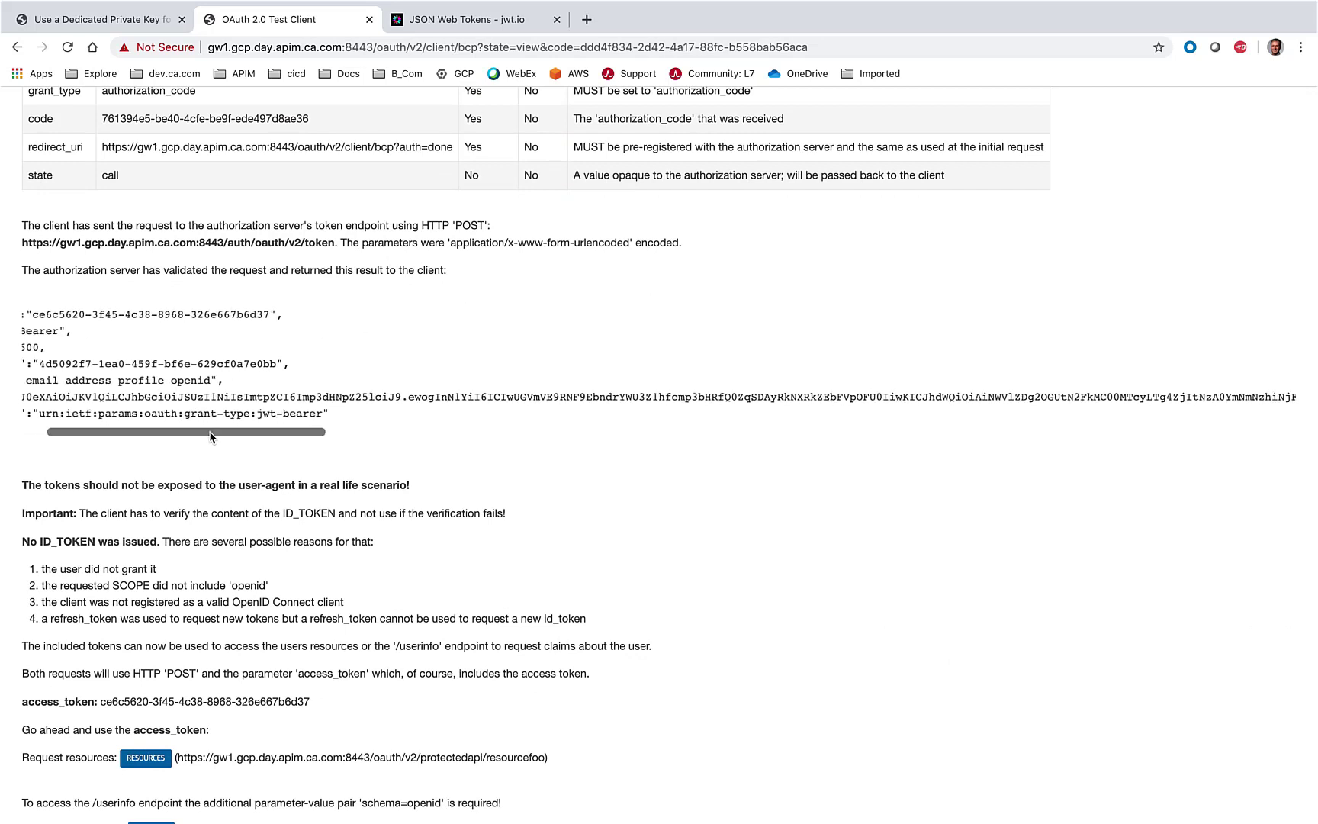
pyautogui.moveTo(212, 433); pyautogui.dragTo(112, 397)
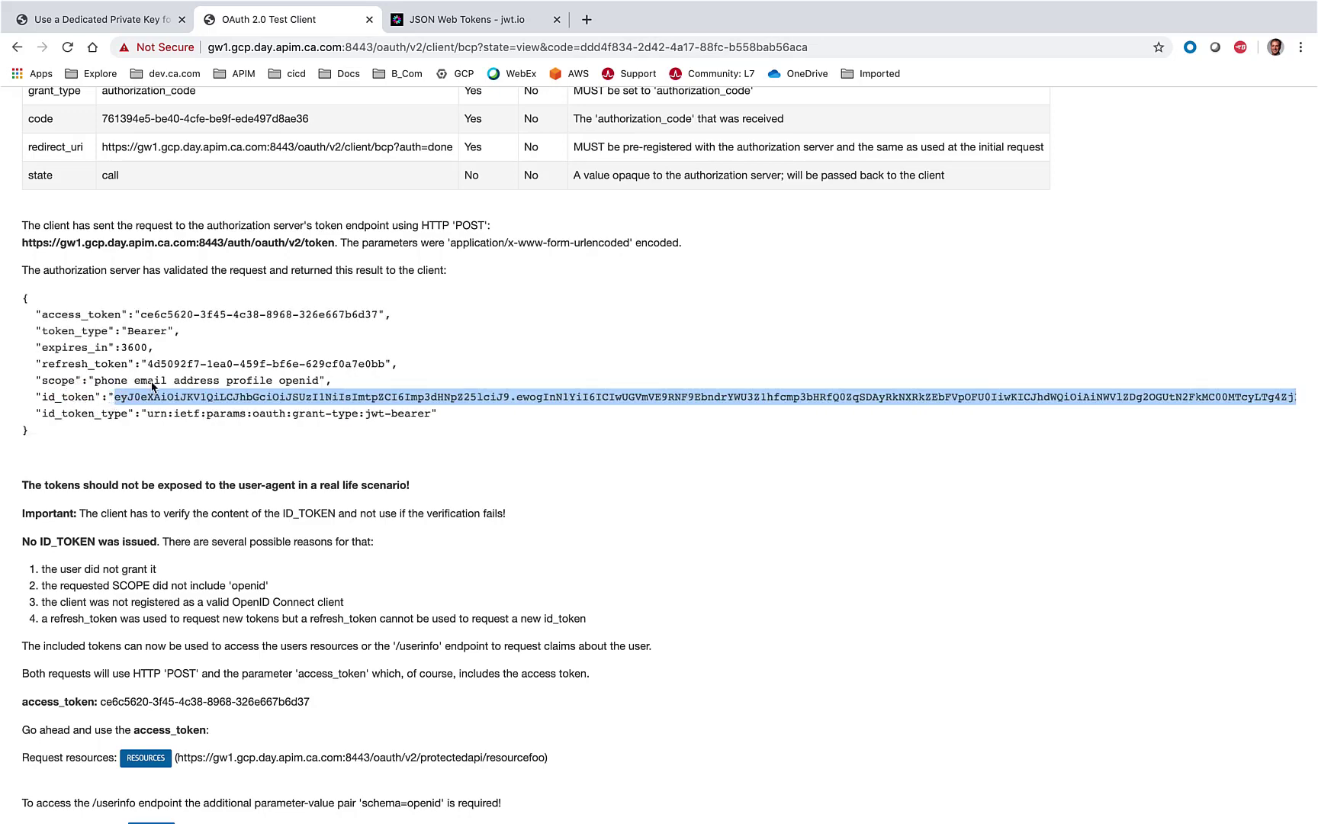
# Step: Go to the open jwt.io page and paste the copied id_token into the debugger's Encoded area
pyautogui.click(447, 19)
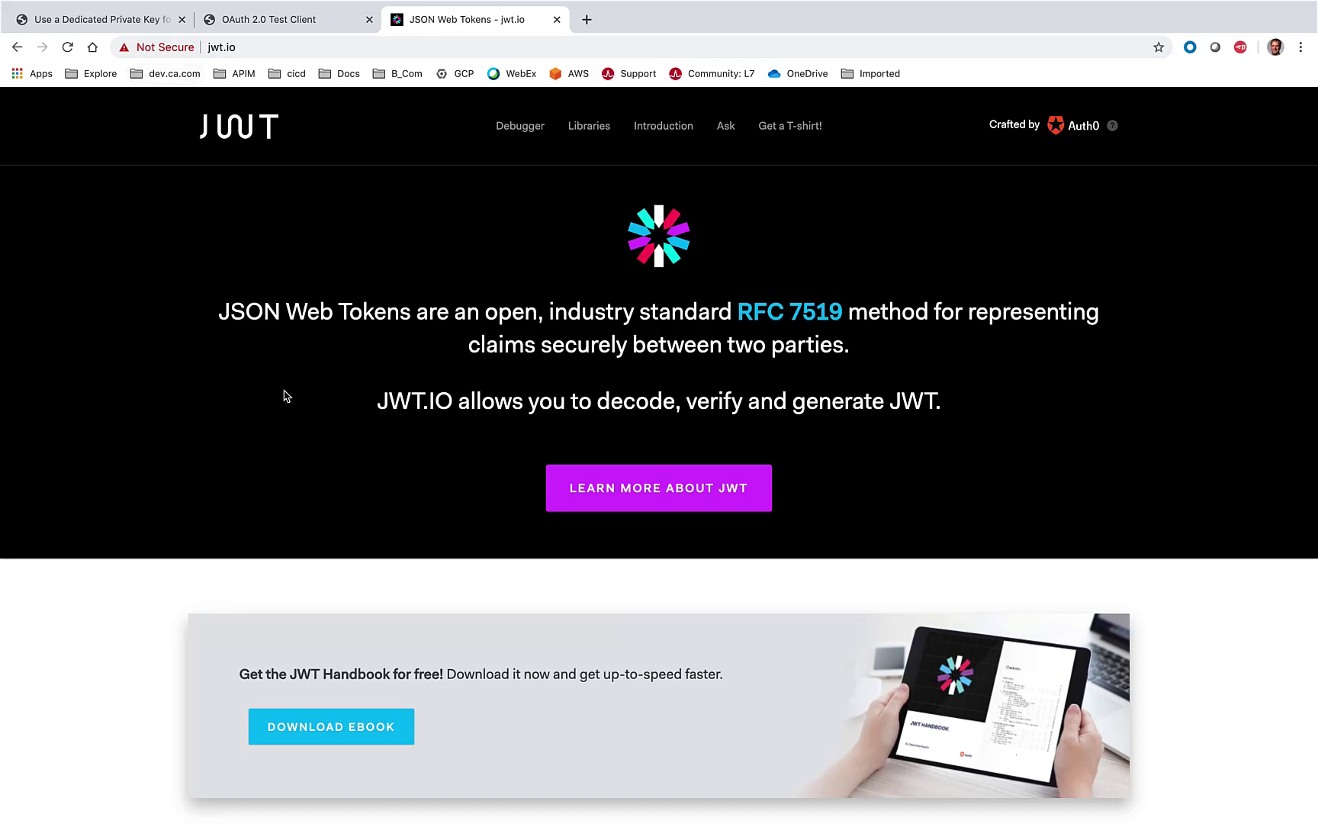
pyautogui.click(245, 46)
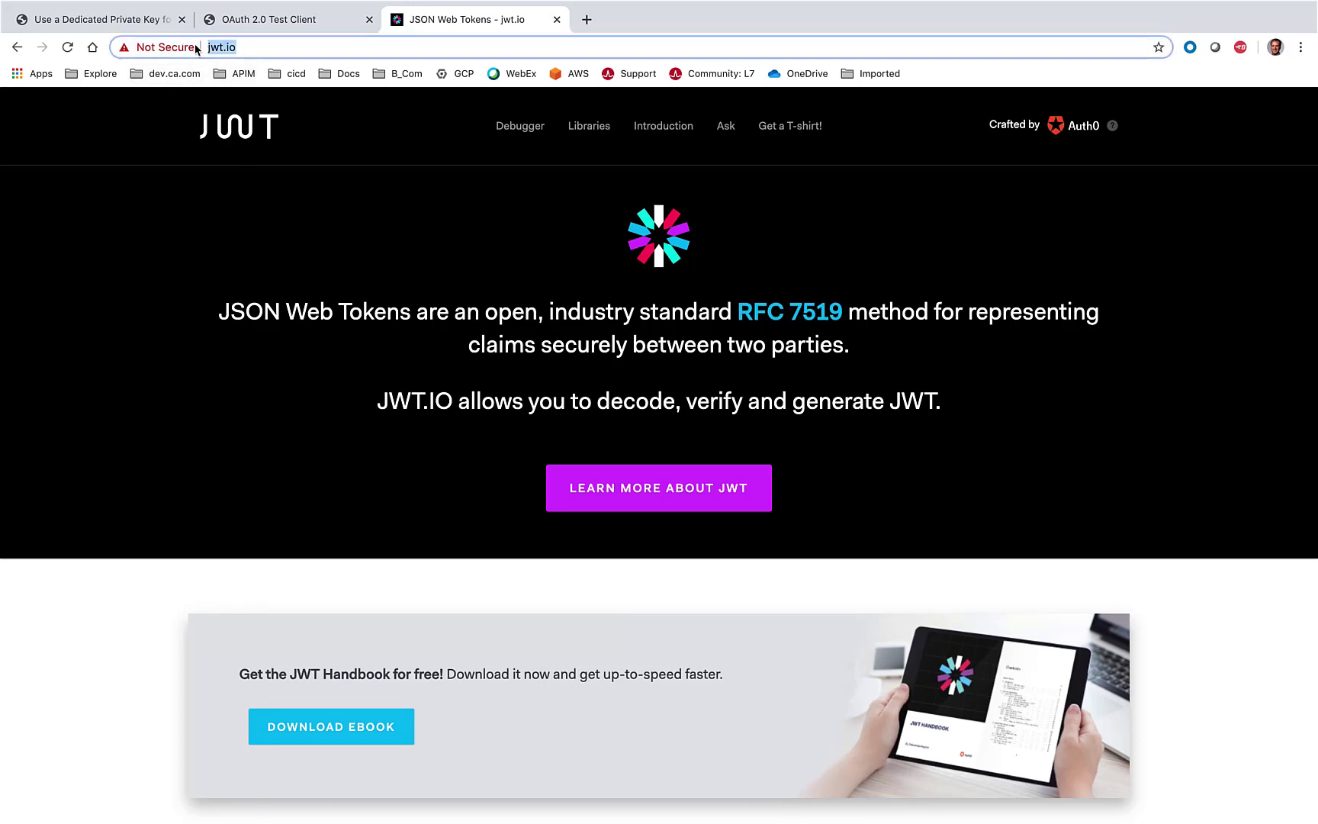
pyautogui.click(277, 46)
pyautogui.scroll(-3, 334, 321)
pyautogui.scroll(-5, 333, 321)
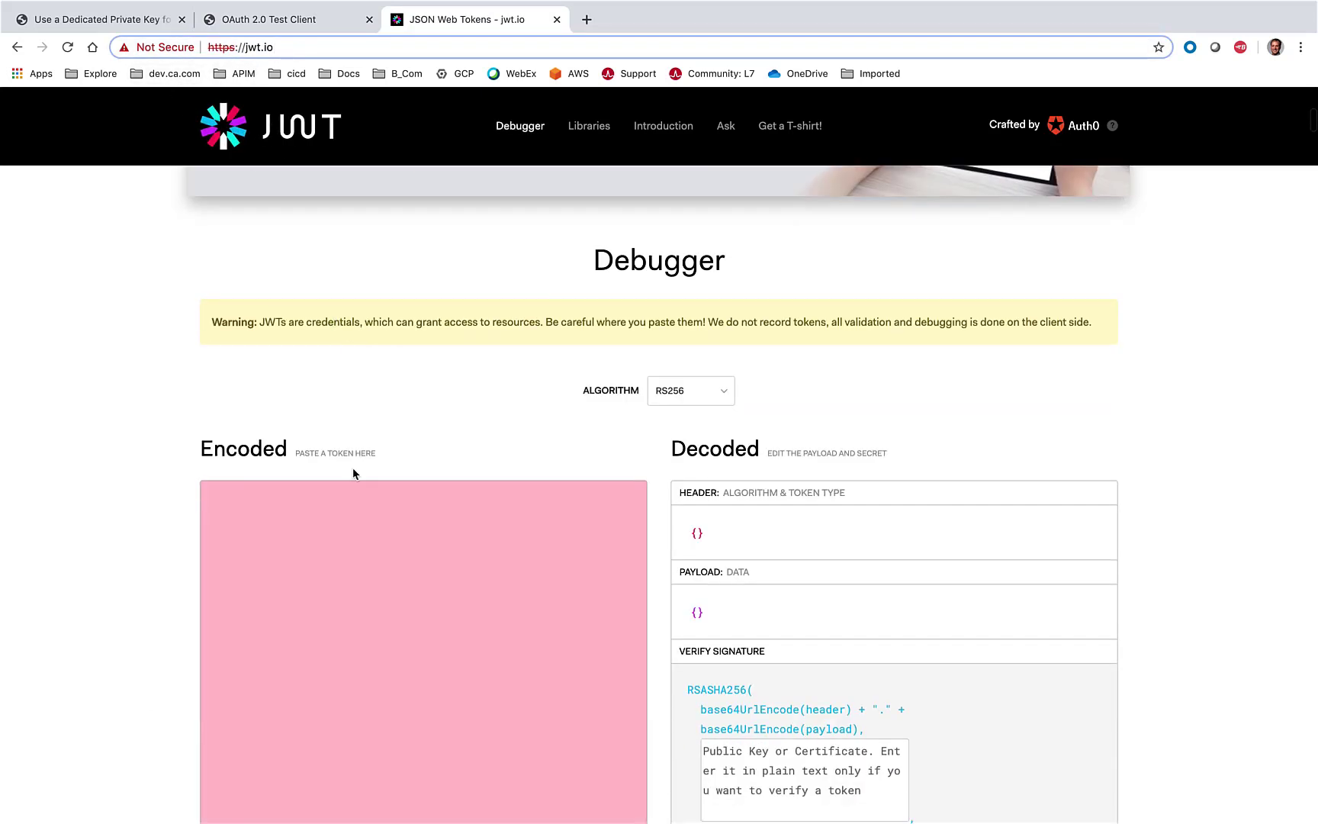
pyautogui.click(357, 544)
pyautogui.press('super+v')
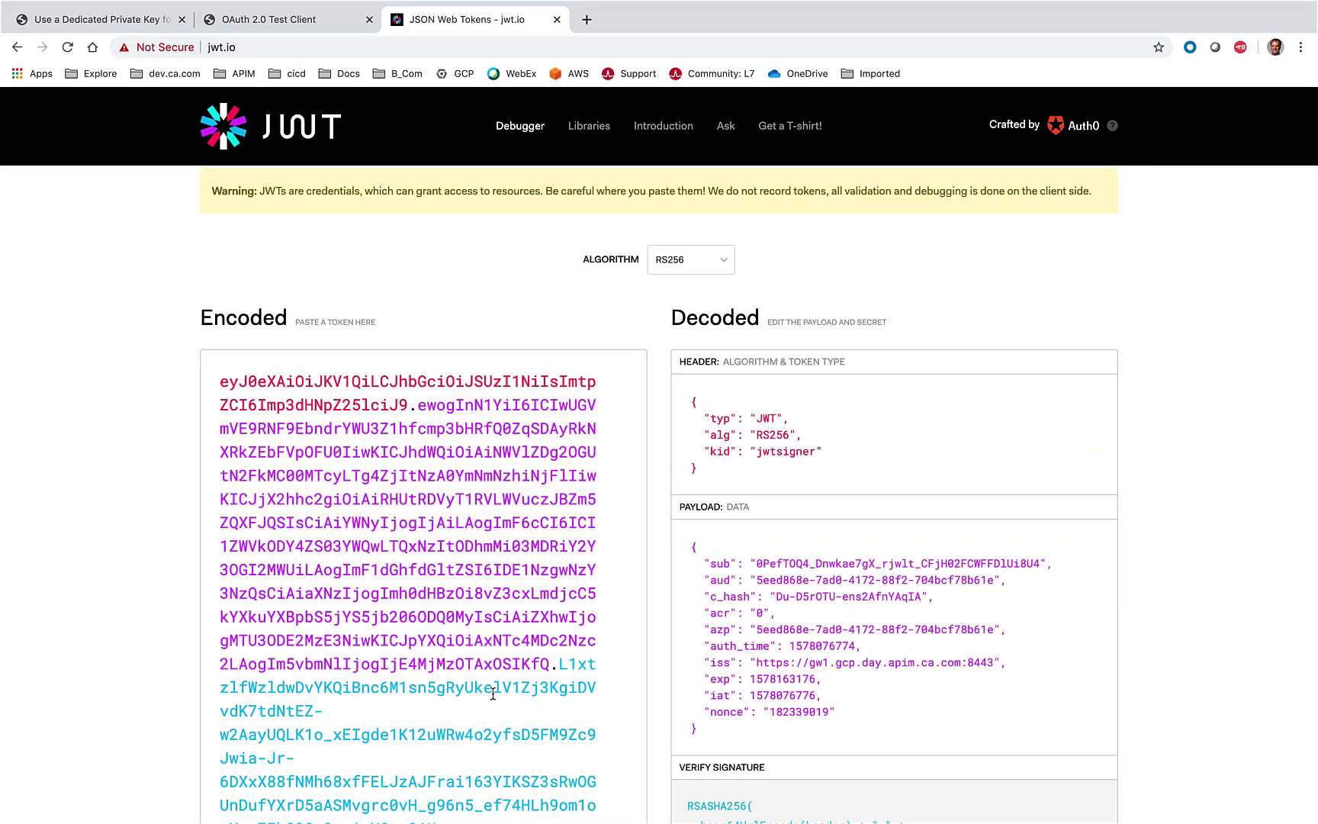
# Step: Examine the decoded token header's kid and alg entries, the public key, and the signature verification status
pyautogui.scroll(-5, 492, 694)
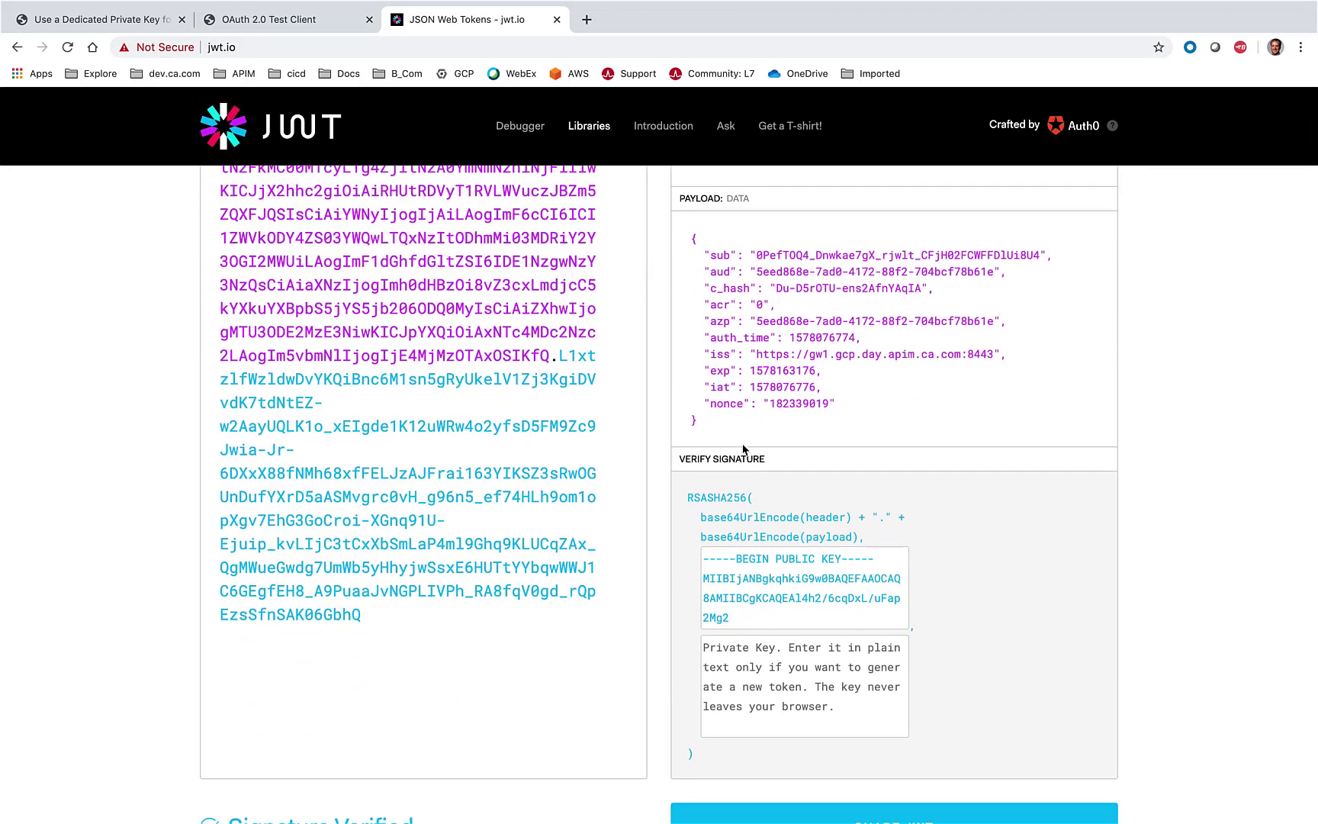
pyautogui.moveTo(764, 380)
pyautogui.scroll(2, 764, 380)
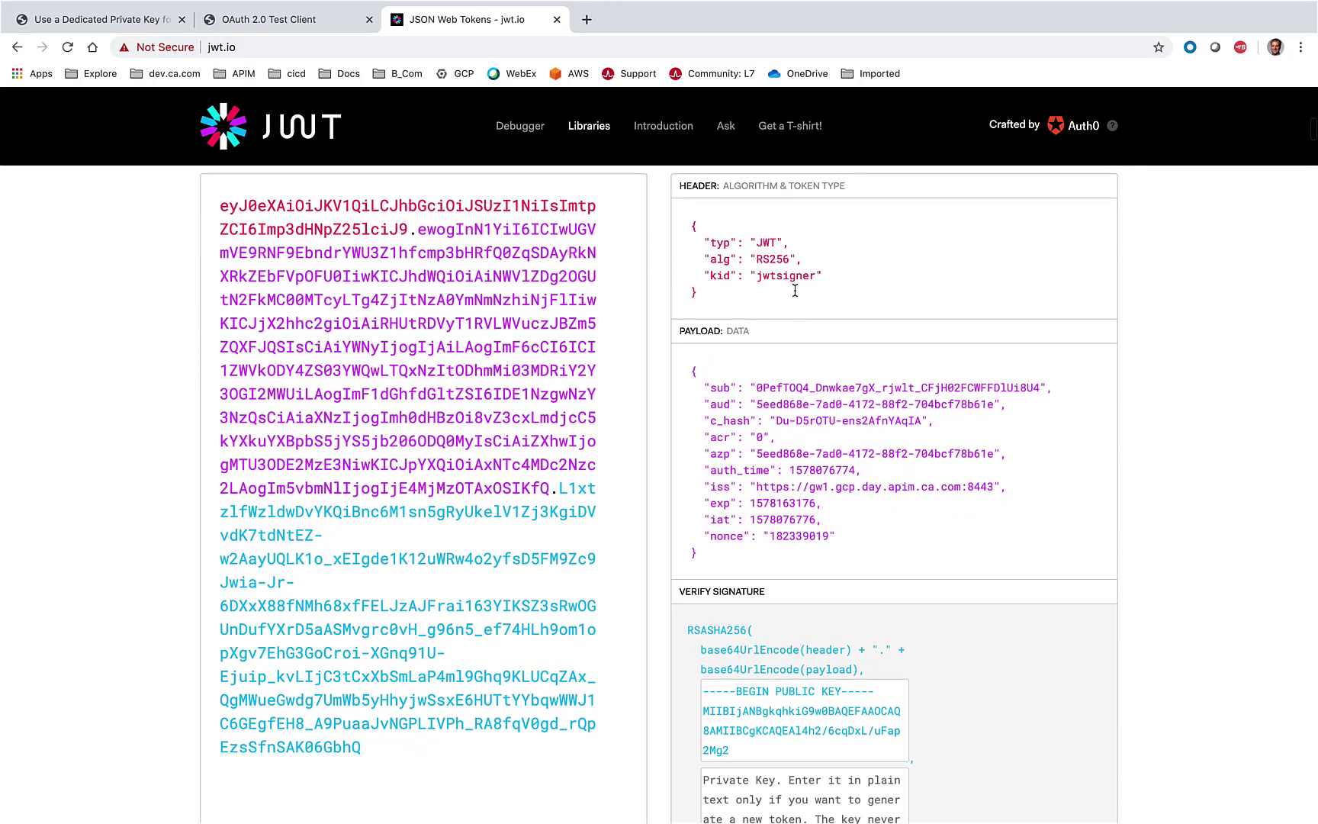
pyautogui.moveTo(705, 272); pyautogui.dragTo(851, 274)
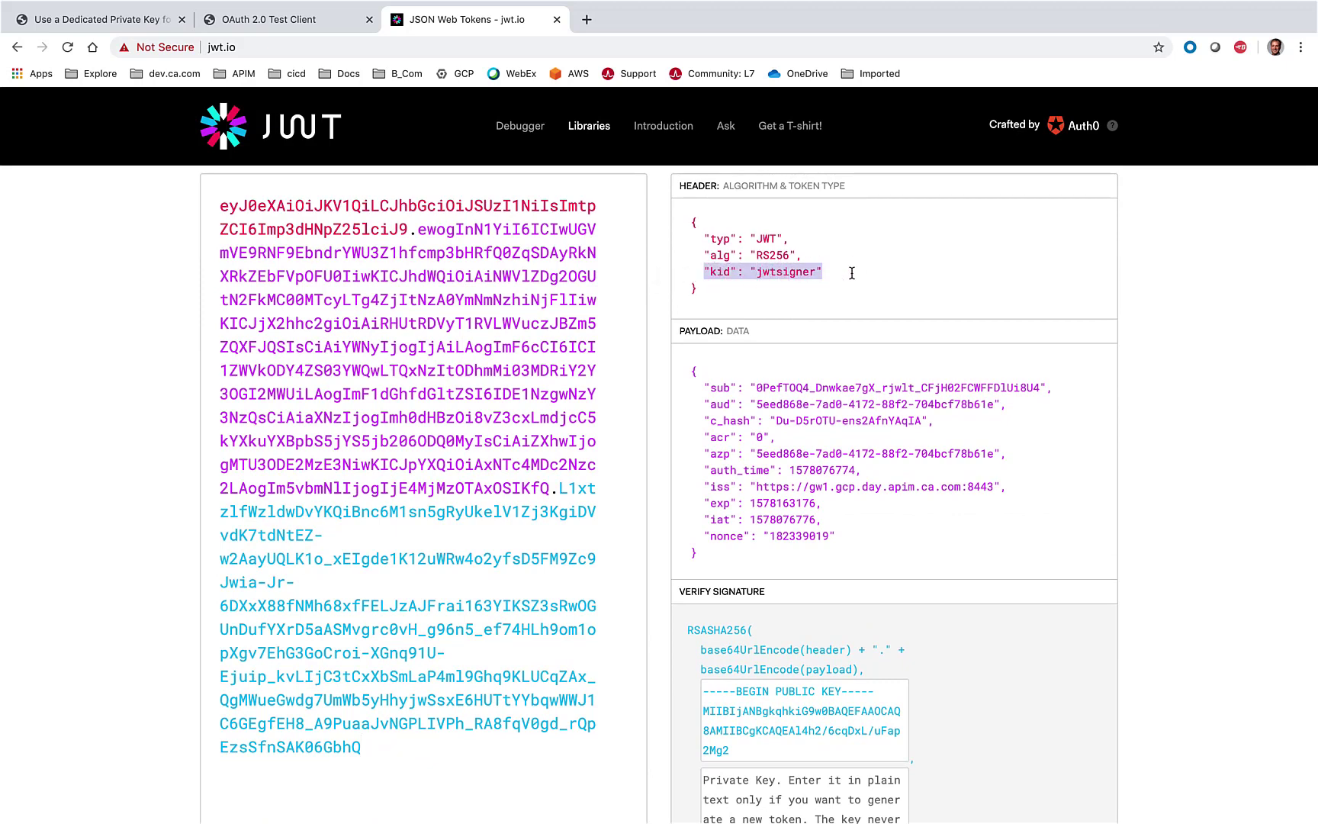
pyautogui.moveTo(704, 255); pyautogui.dragTo(813, 254)
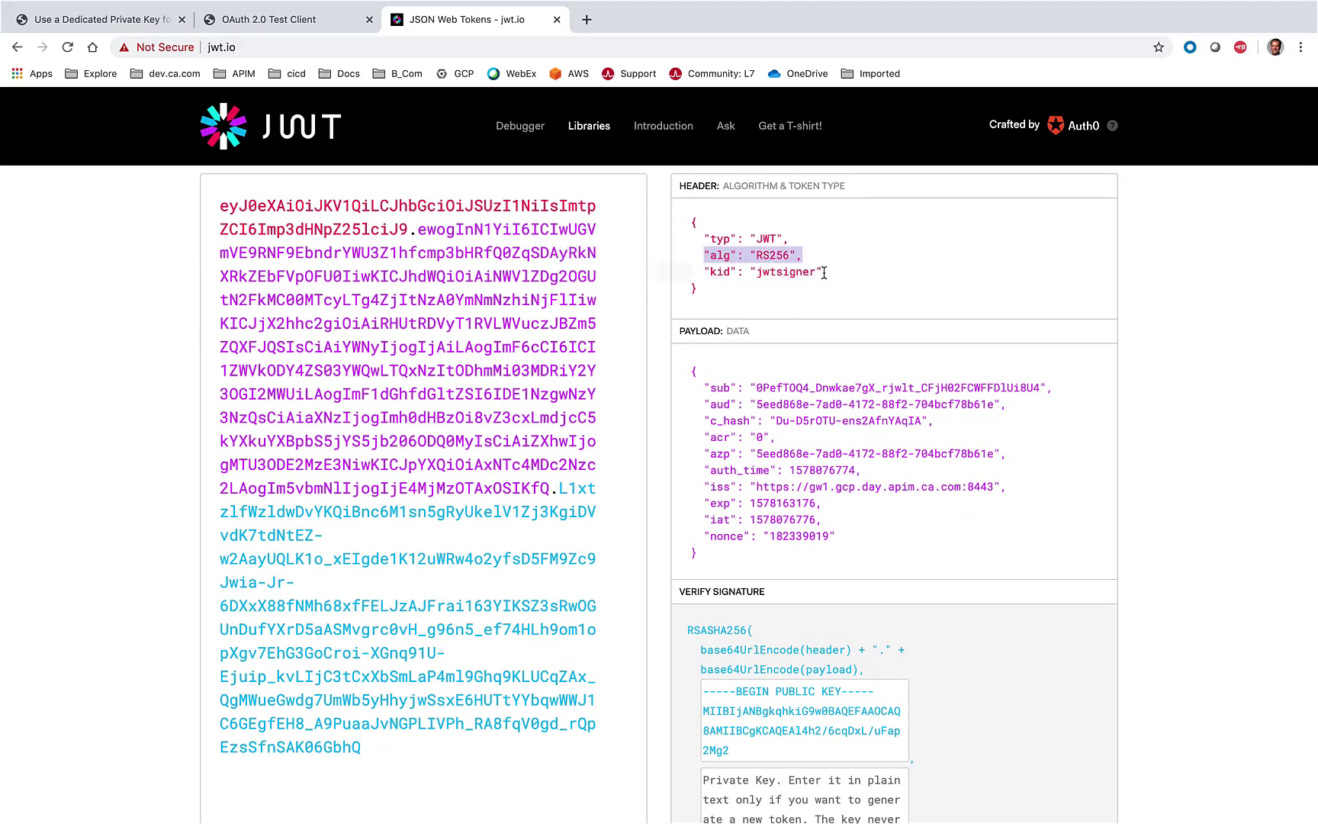
pyautogui.click(827, 287)
pyautogui.scroll(-1, 827, 288)
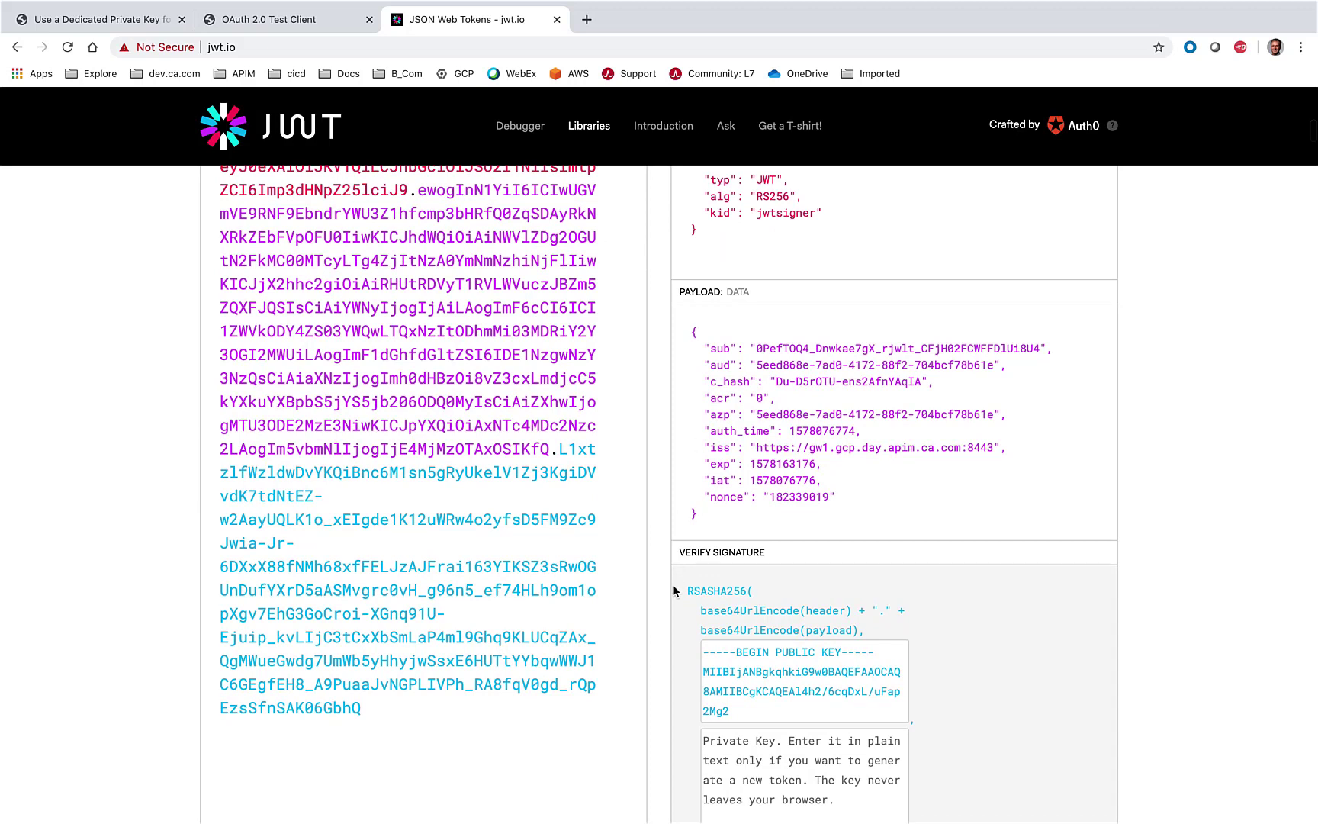
pyautogui.scroll(-5, 673, 584)
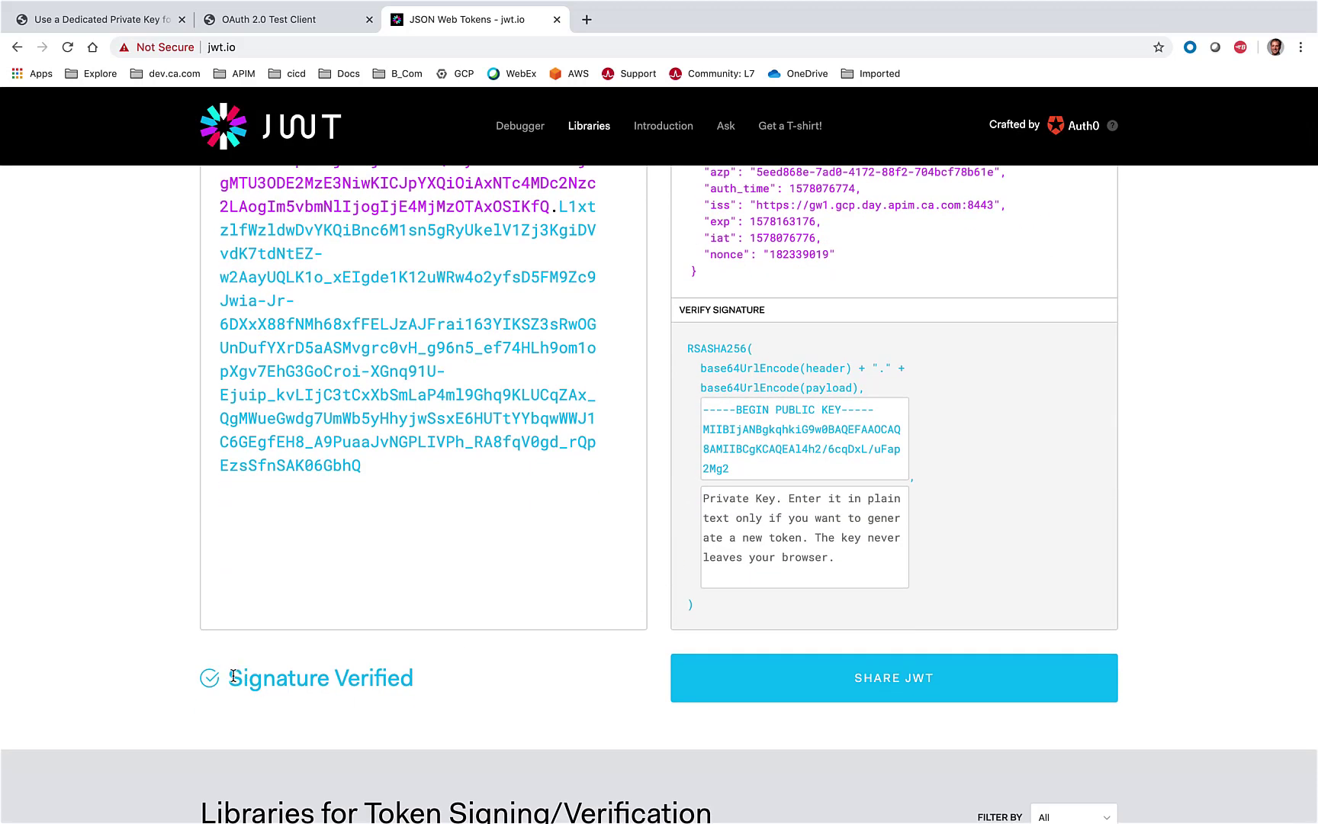
pyautogui.moveTo(229, 676); pyautogui.dragTo(420, 681)
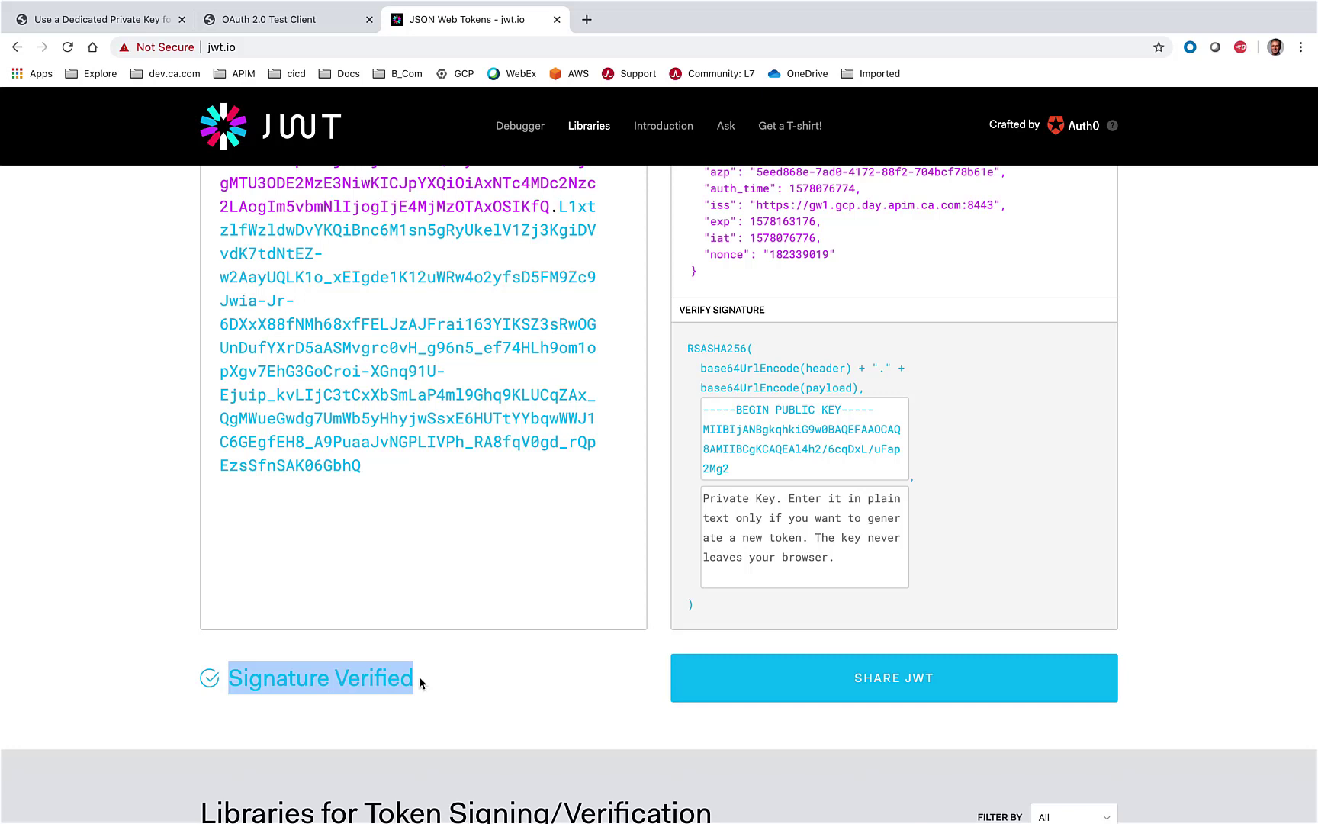